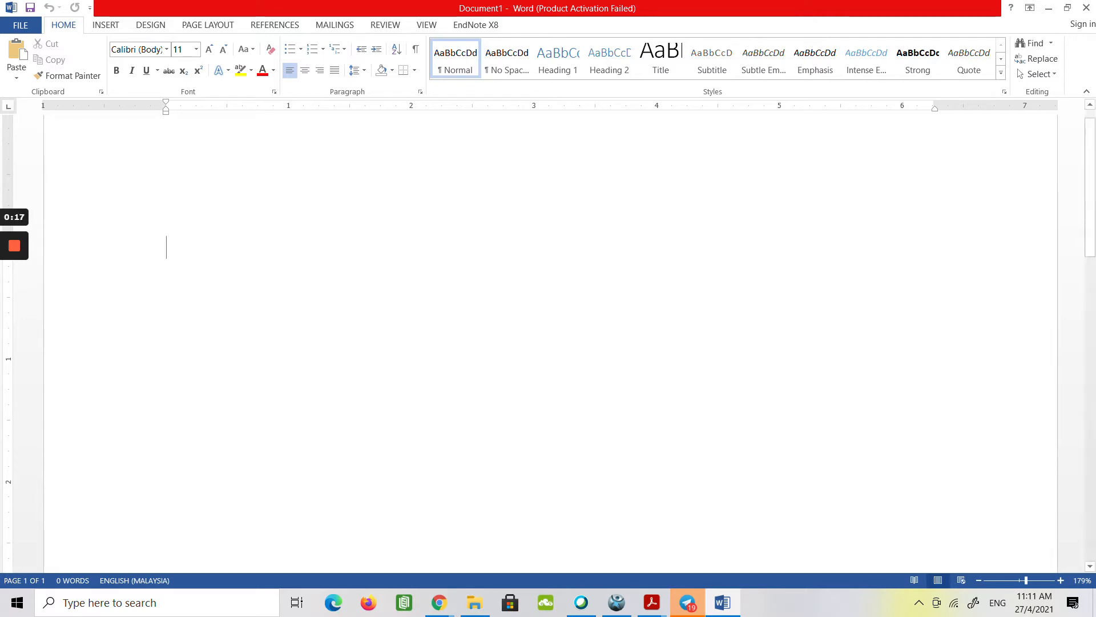
Apply the Slice theme to the blank document.
{"action": "left_click", "coordinate": [152, 25]}
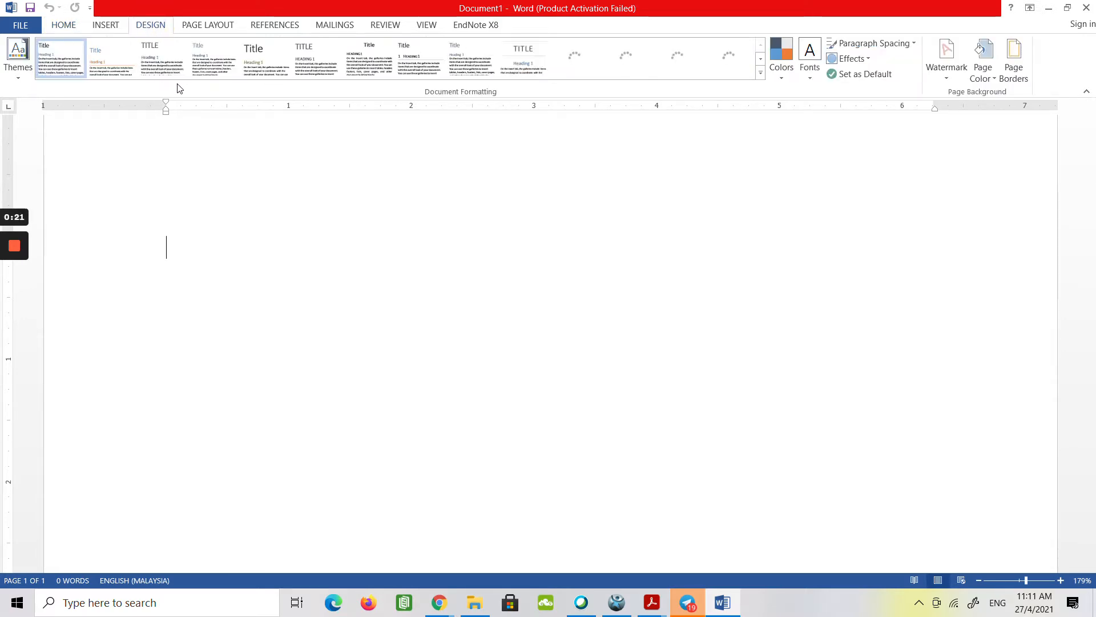
{"action": "left_click", "coordinate": [19, 74]}
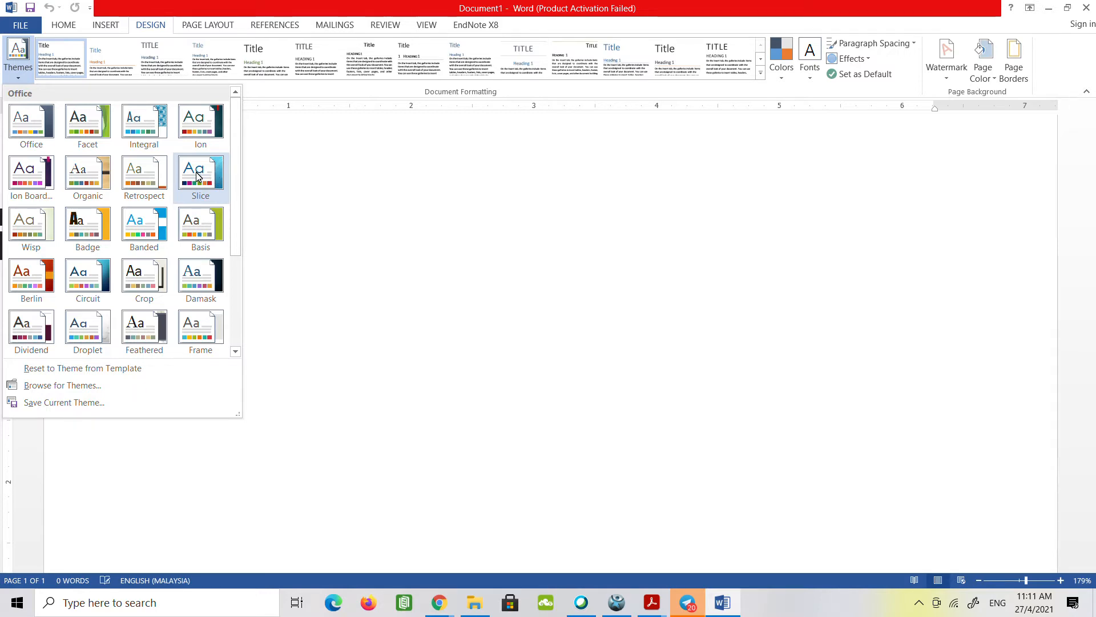
{"action": "left_click", "coordinate": [196, 176]}
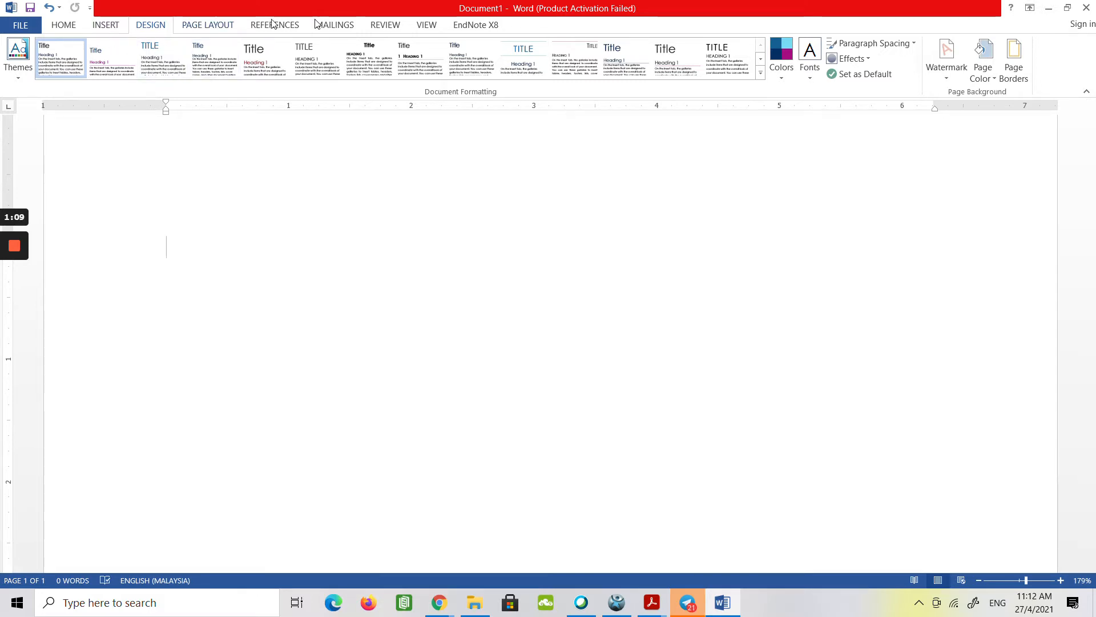
Switch the document to Outline view and turn off Show First Line Only.
{"action": "left_click", "coordinate": [421, 25]}
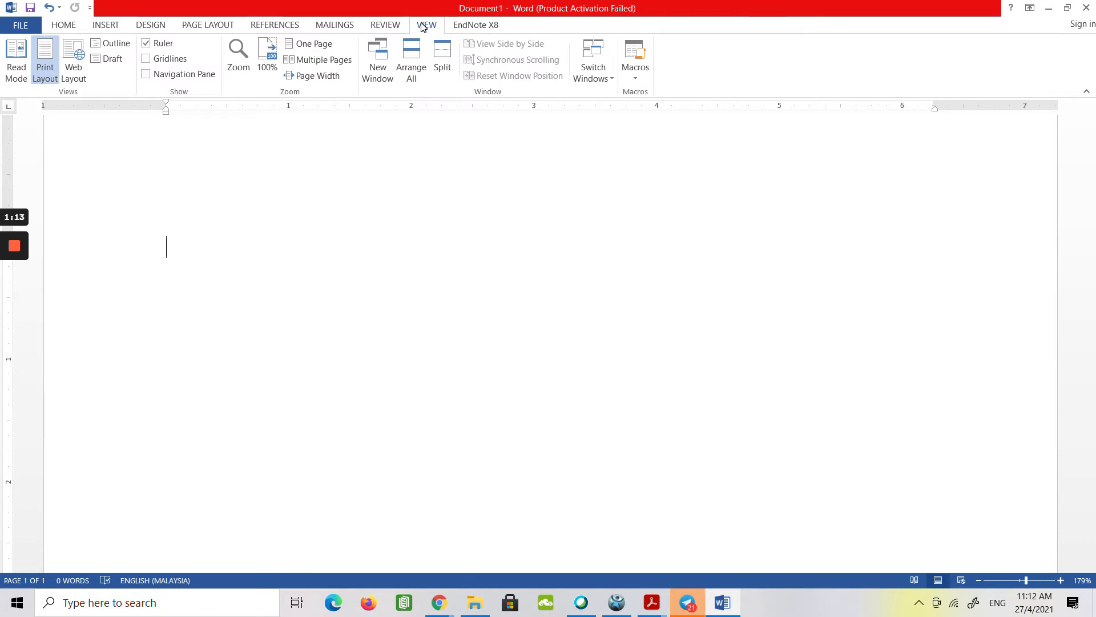
{"action": "left_click", "coordinate": [115, 44]}
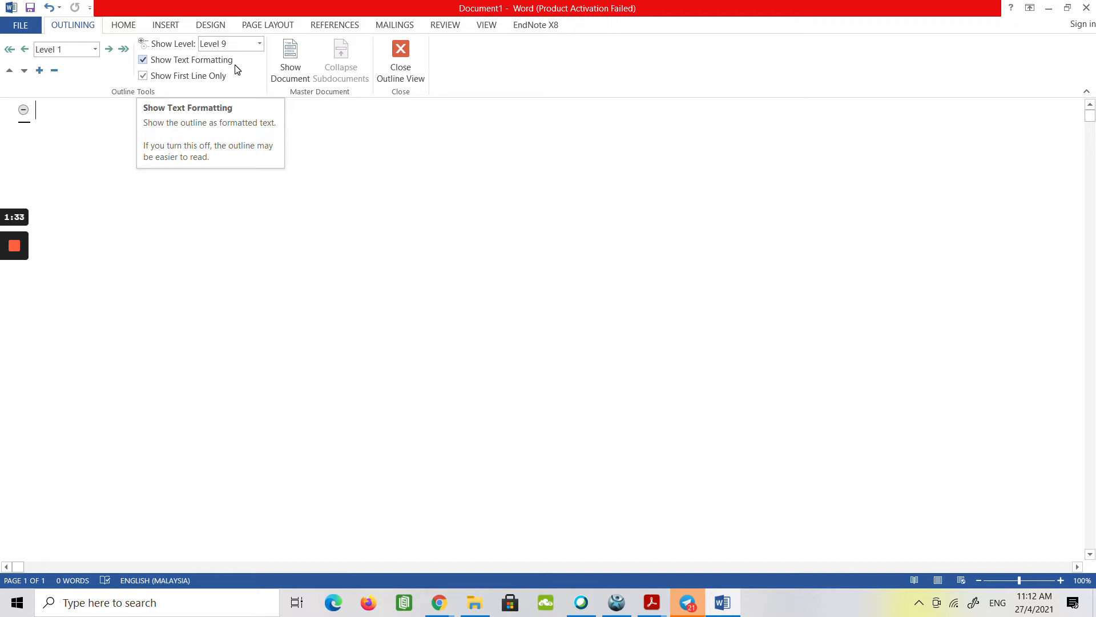
{"action": "left_click", "coordinate": [142, 76]}
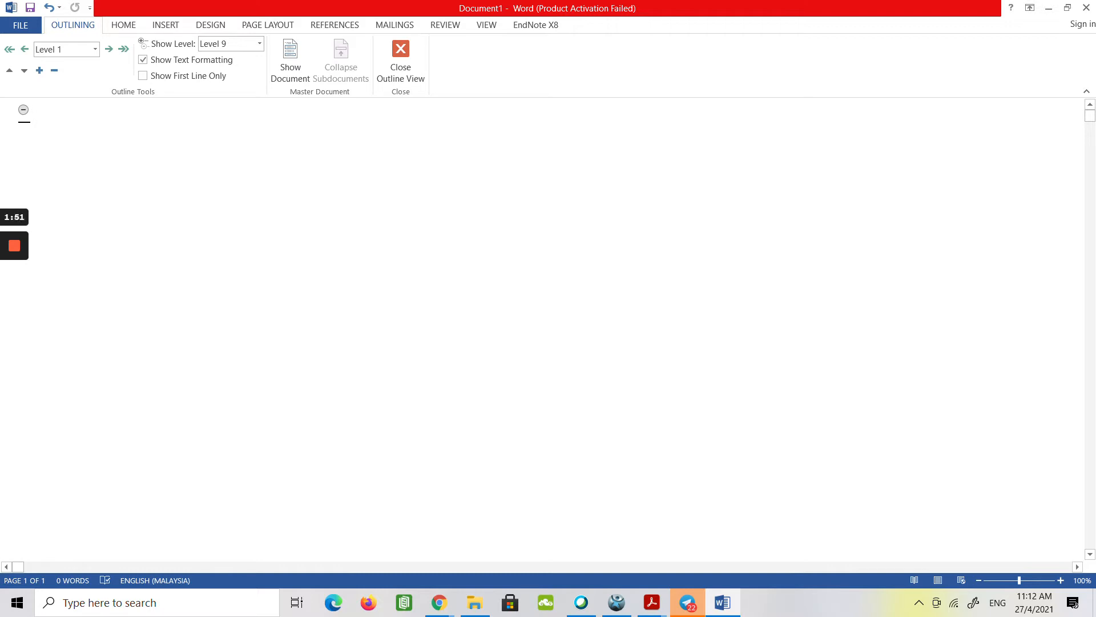
Demote the first line to body text and enter "Using Microsoft Word 2016 – Inserting Graphics Guide".
{"action": "left_click", "coordinate": [124, 52]}
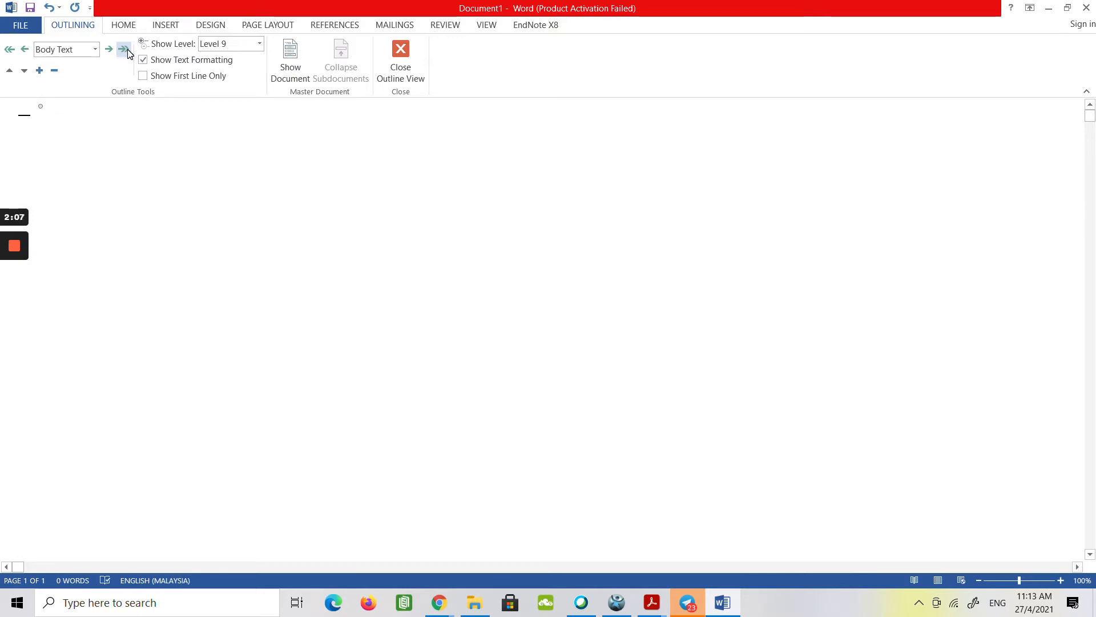
{"action": "type", "text": "Using Microsoft "}
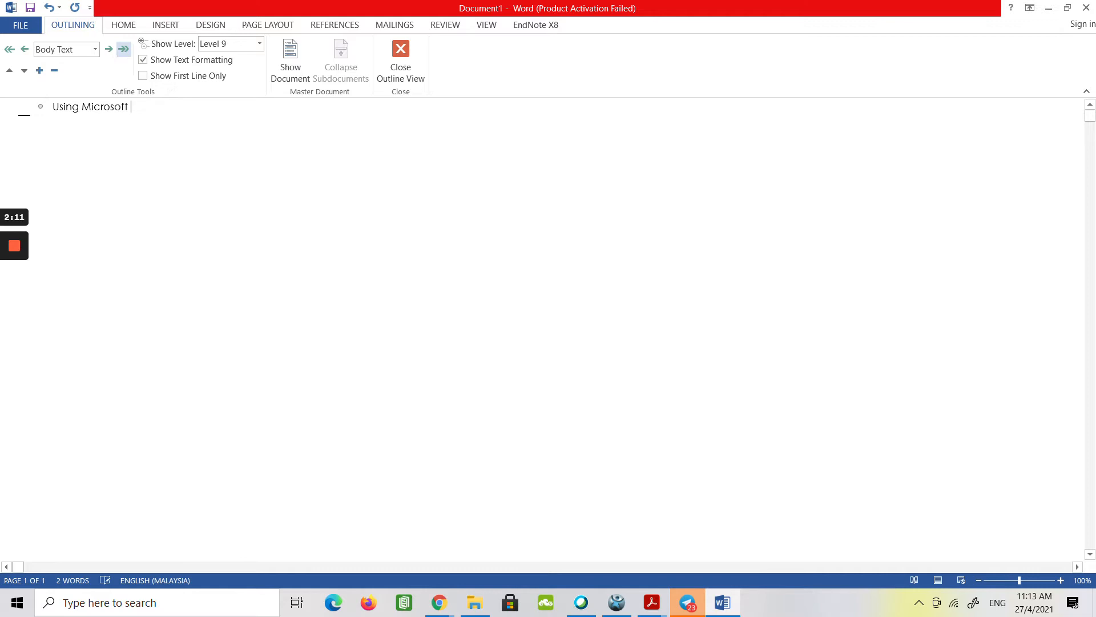
{"action": "type", "text": "Word 2016"}
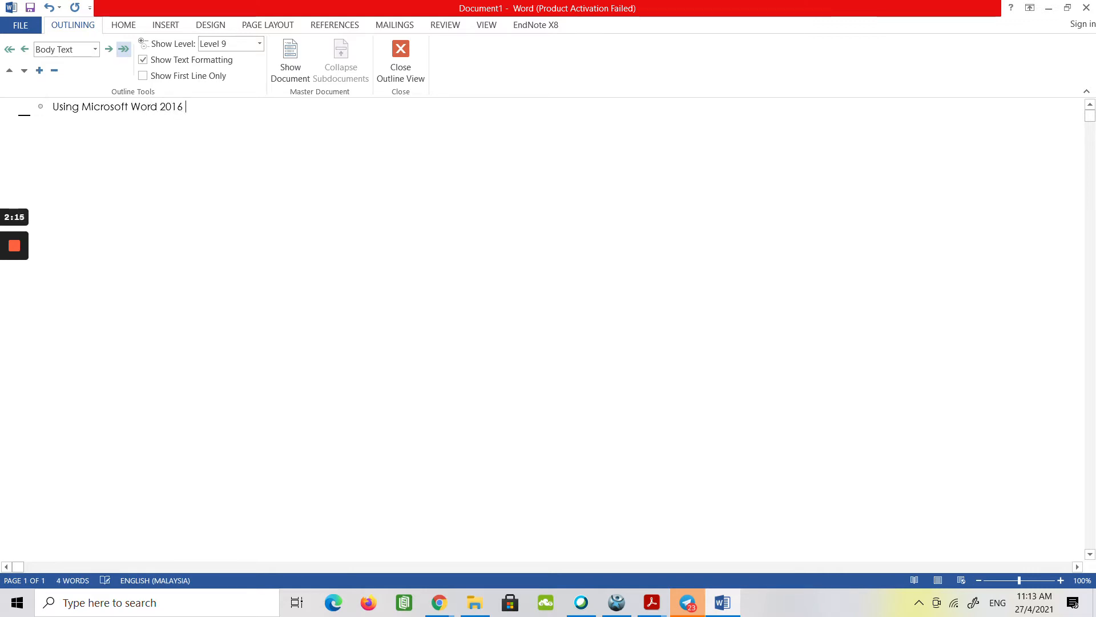
{"action": "type", "text": " - Inserting "}
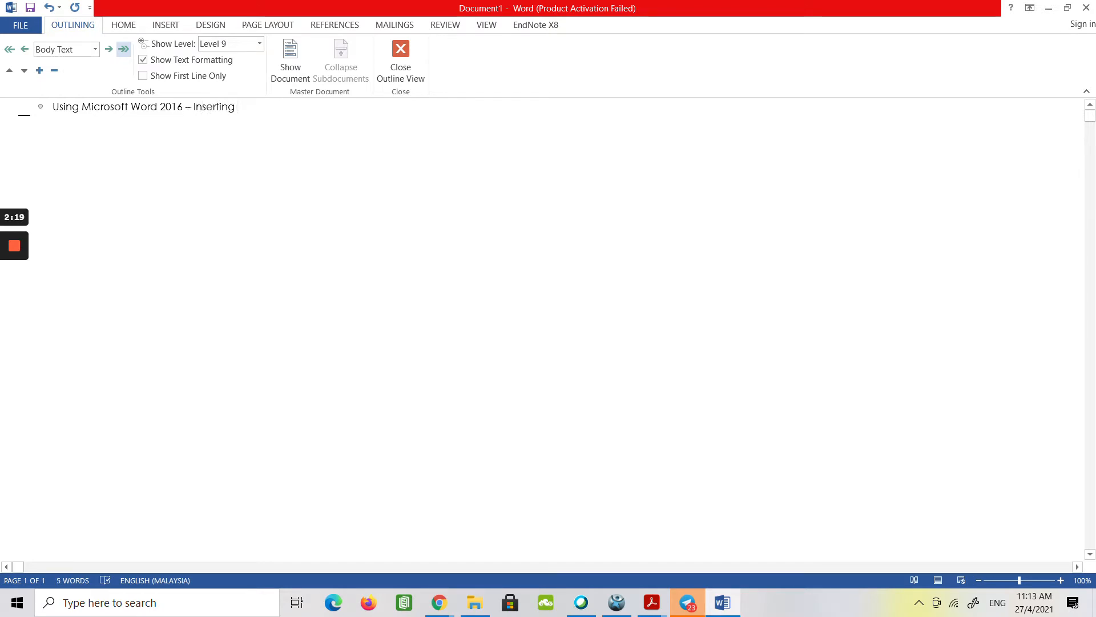
{"action": "type", "text": "Graphic"}
{"action": "key", "text": "BackSpace"}
{"action": "type", "text": "s Guide"}
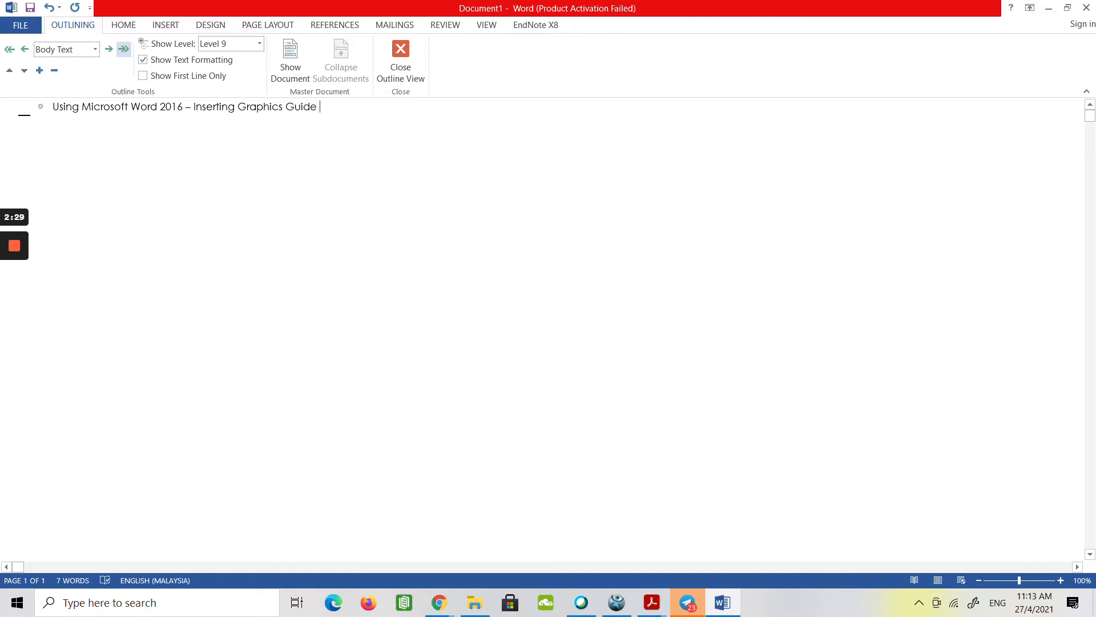
Add a second body text paragraph starting "To receive additional guides in this or any other series by Silverman's Career Development Center".
{"action": "key", "text": "Return"}
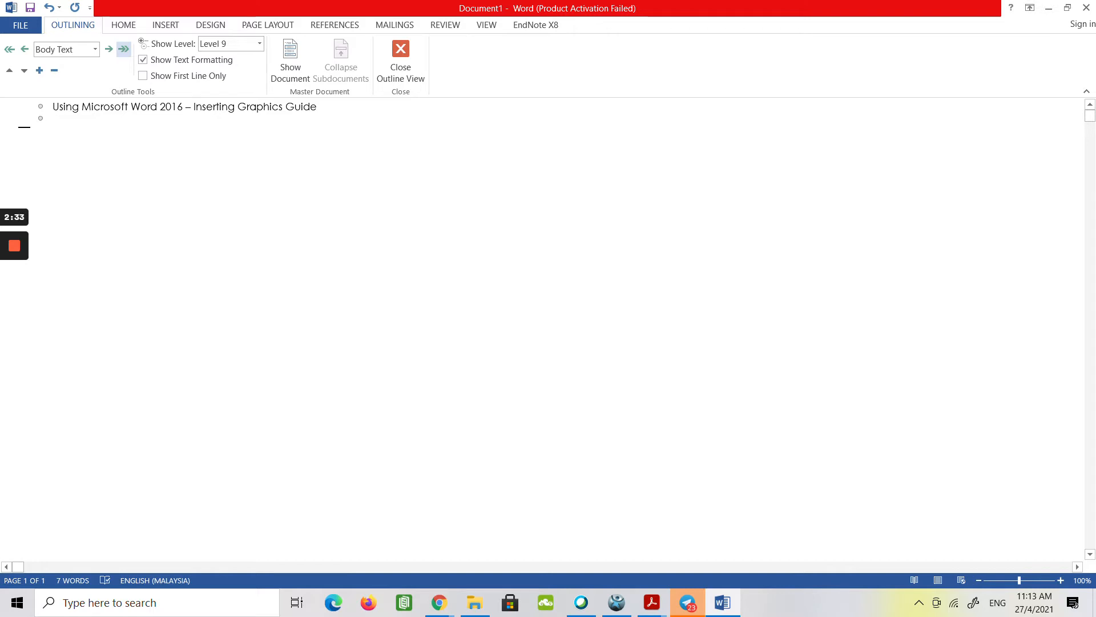
{"action": "type", "text": "To receive additional "}
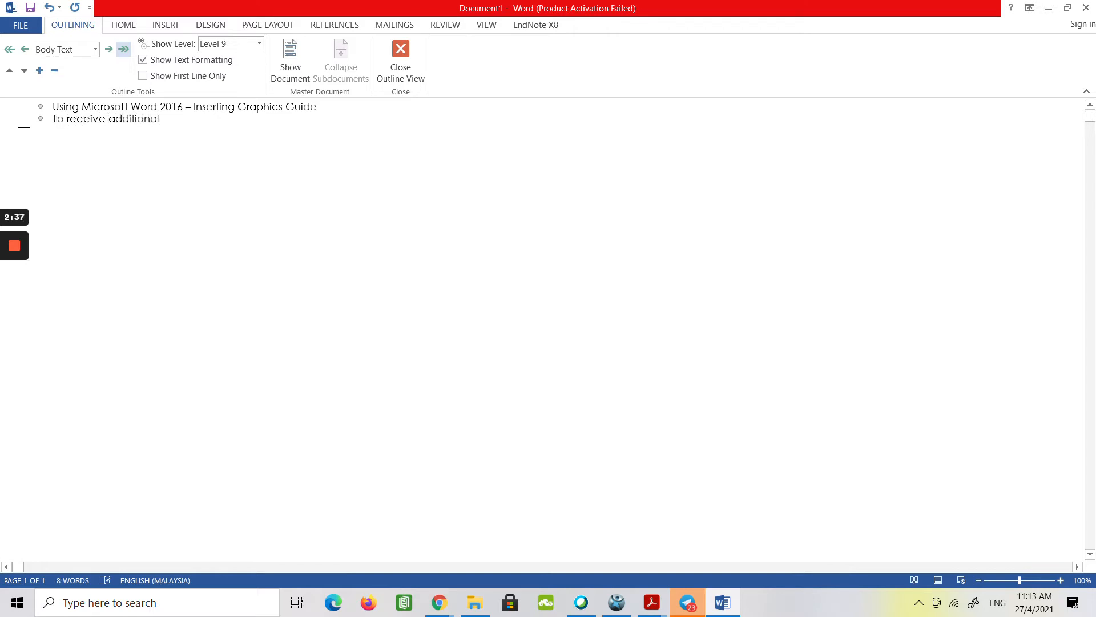
{"action": "type", "text": "guid"}
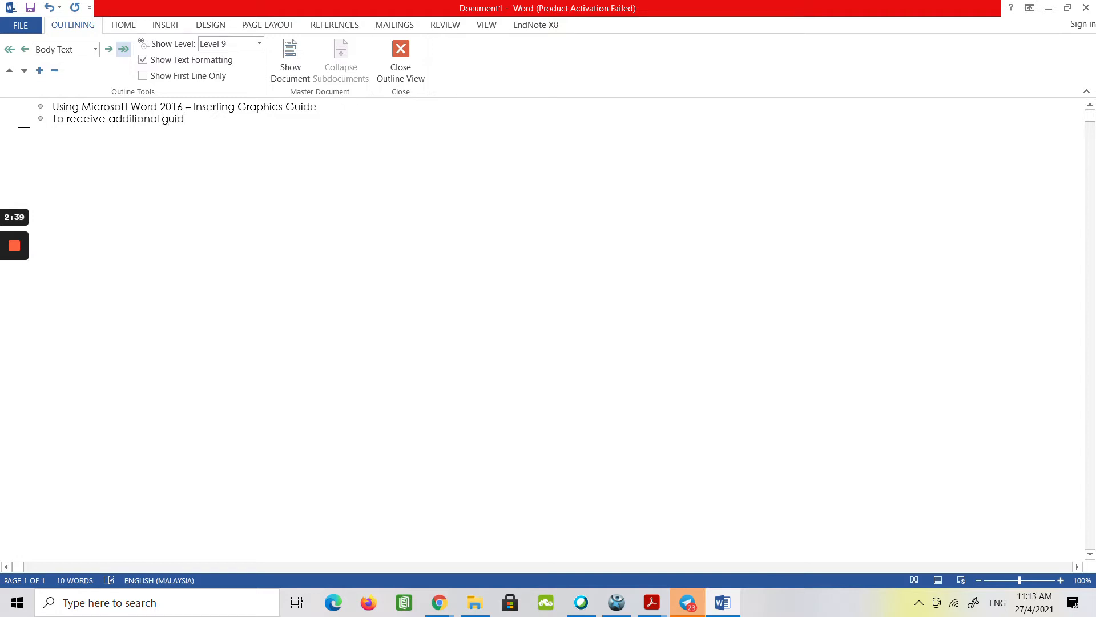
{"action": "type", "text": "es in this or any other series b"}
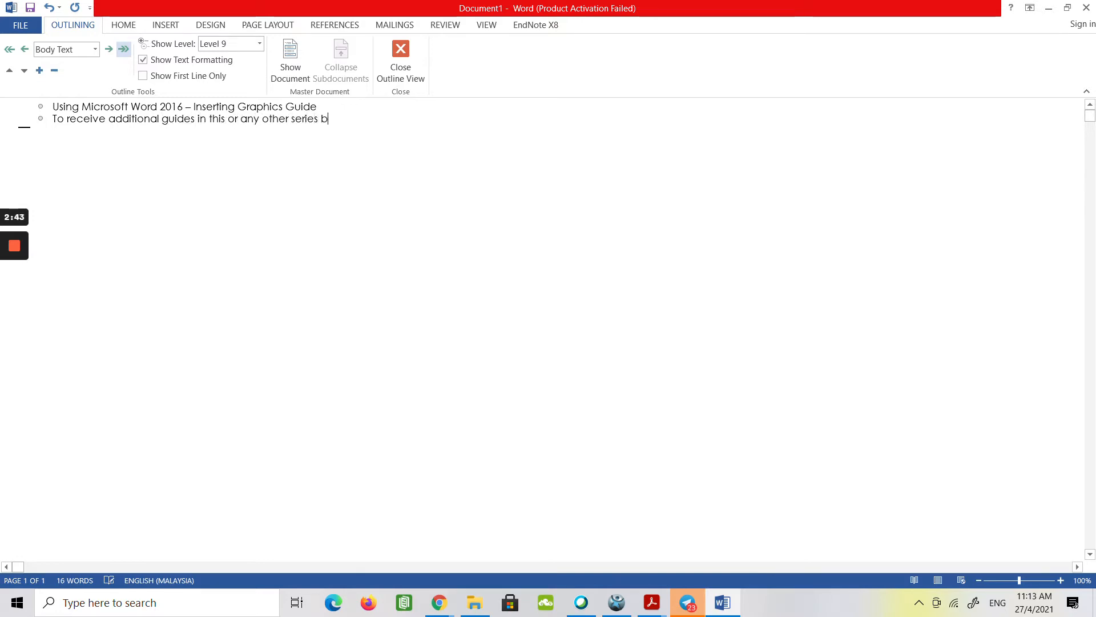
{"action": "type", "text": "y Silverman's "}
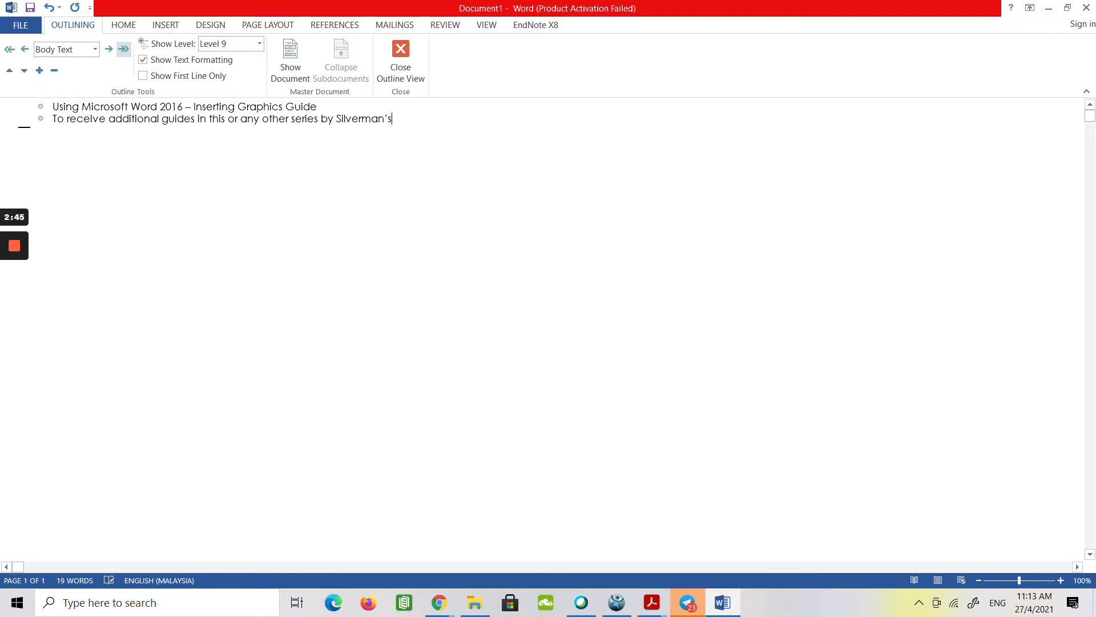
{"action": "type", "text": "Career "}
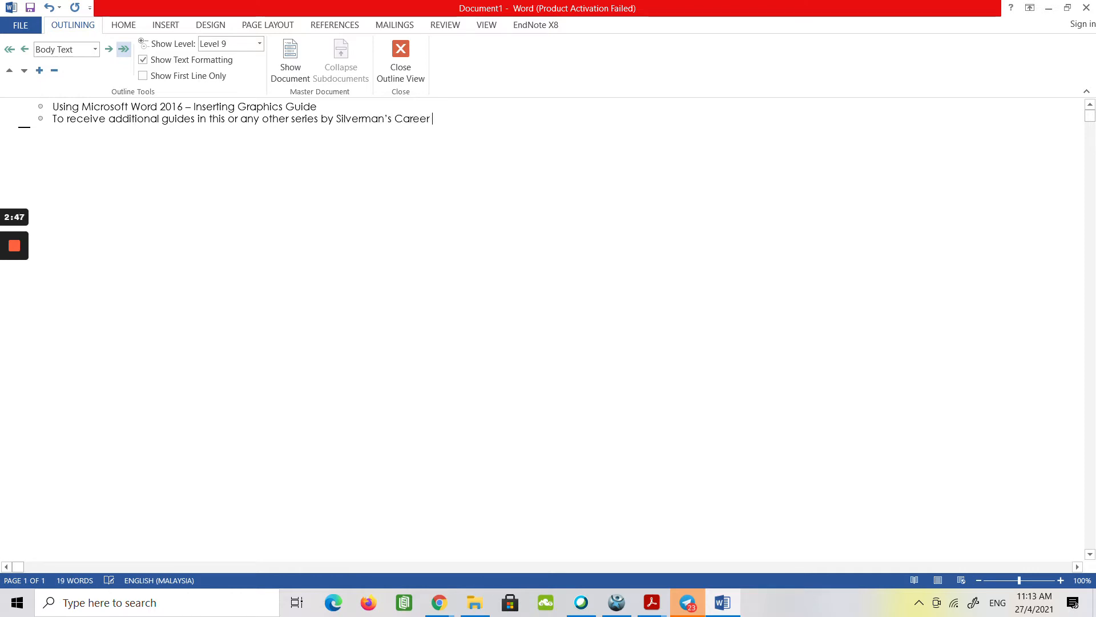
{"action": "type", "text": "Development "}
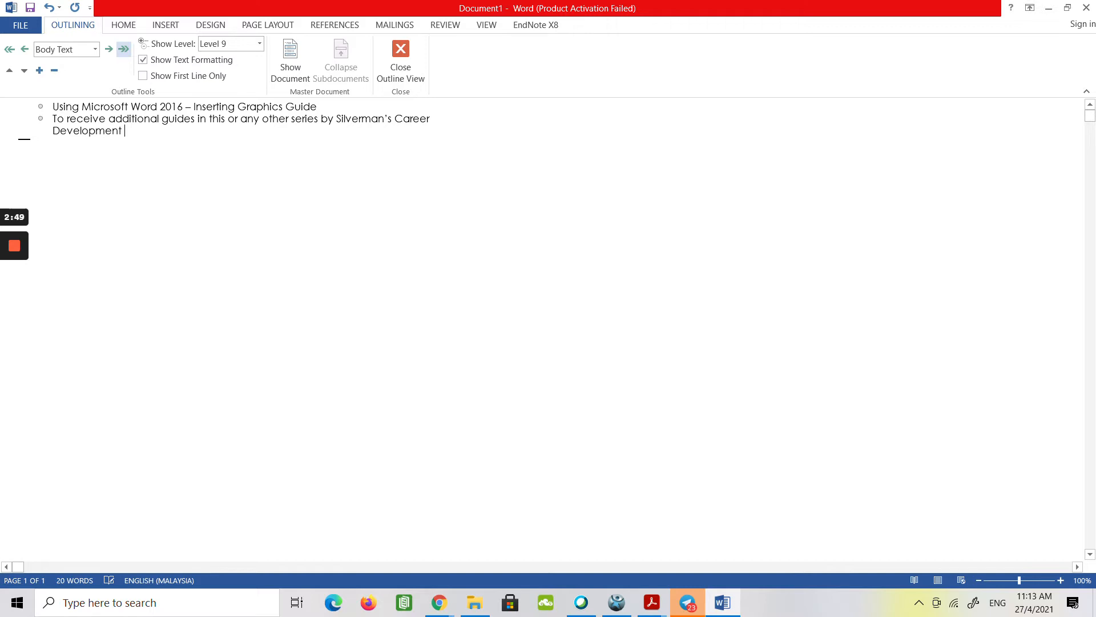
{"action": "type", "text": "Center, send a message to "}
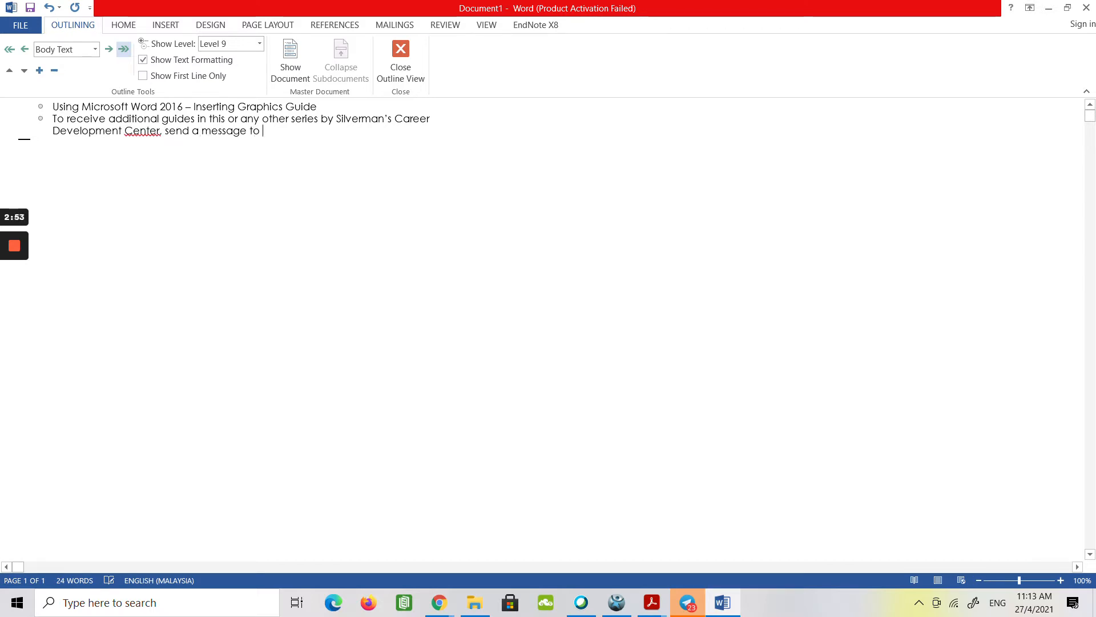
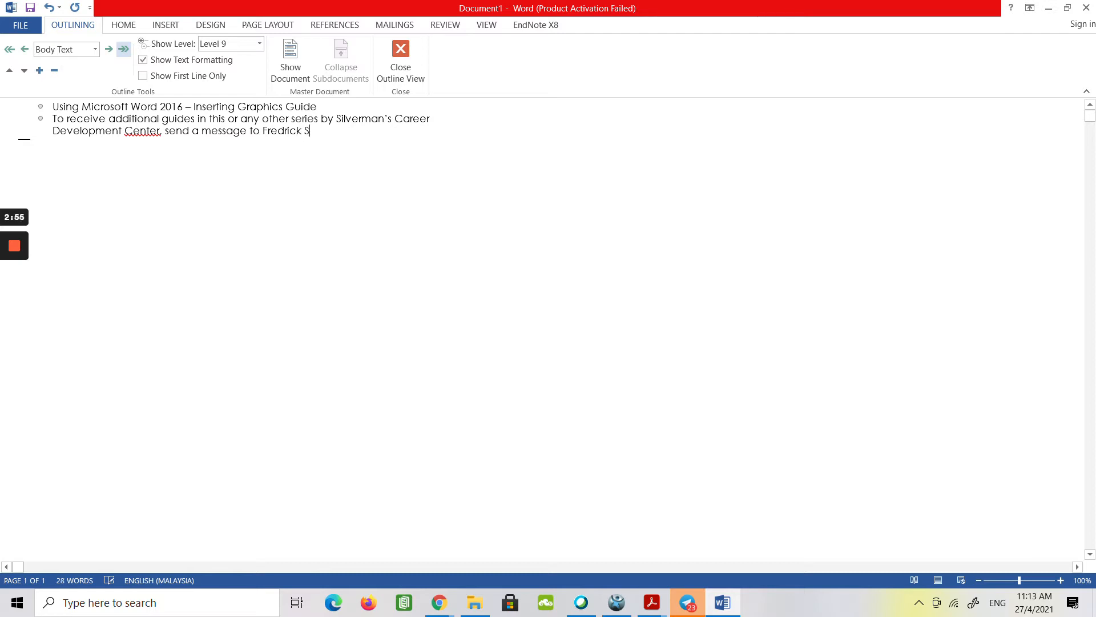
Continue the paragraph with ", send a message to", the contact's full name, "at" and the contact's e-mail address, ending with a period.
{"action": "key", "text": "BackSpace"}
{"action": "key", "text": "BackSpace"}
{"action": "key", "text": "BackSpace"}
{"action": "key", "text": "BackSpace"}
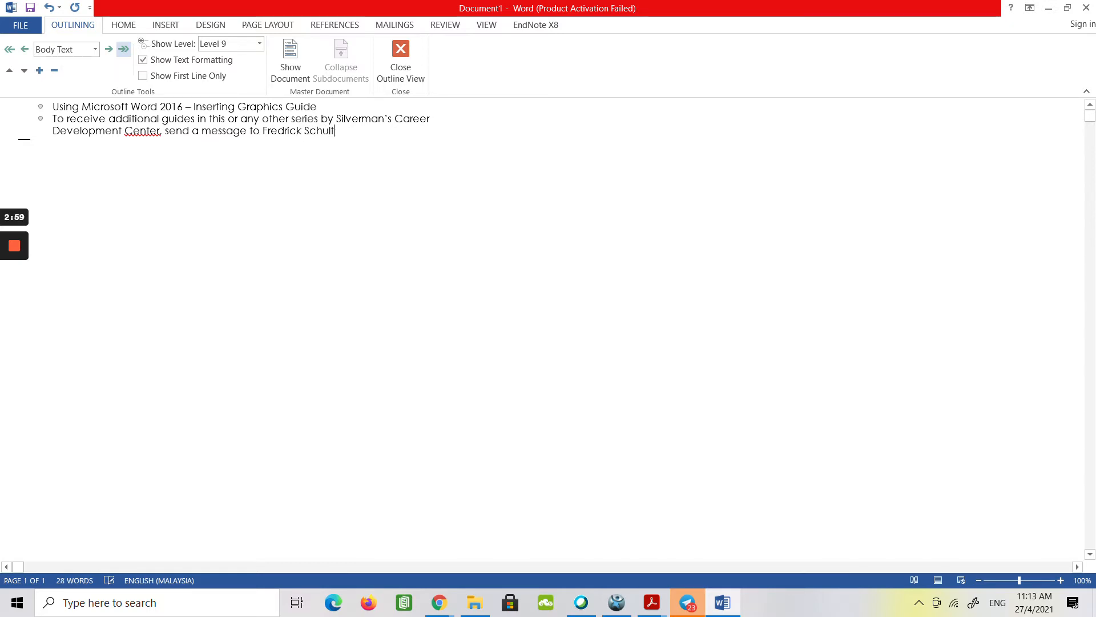
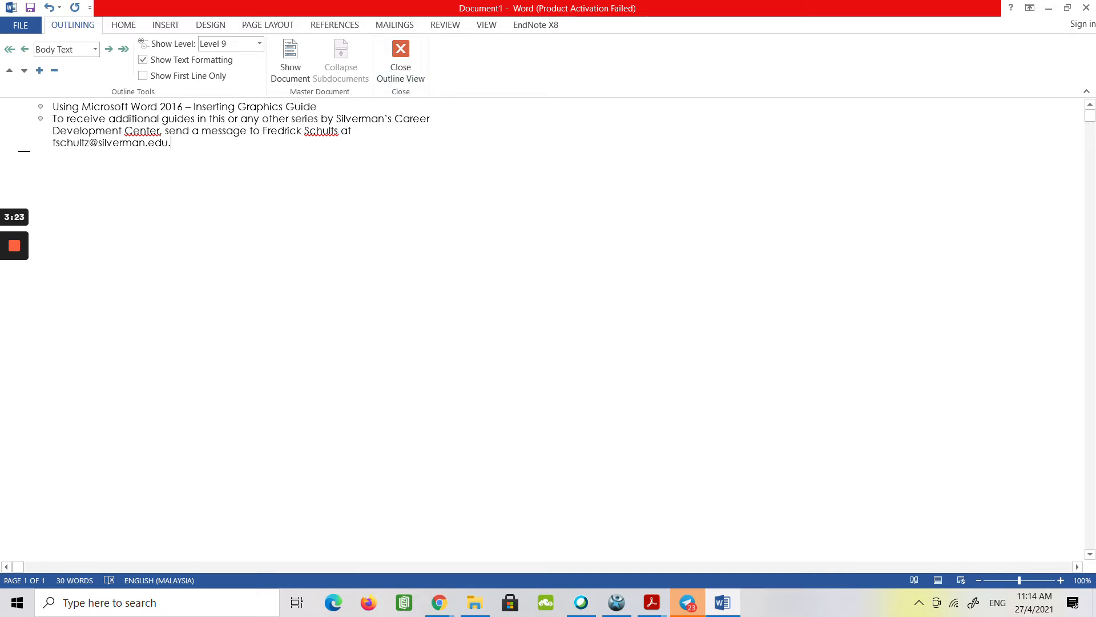
Correct the last letter of the contact's surname to "z" and return to the end of the paragraph.
{"action": "left_click", "coordinate": [337, 132]}
{"action": "key", "text": "BackSpace"}
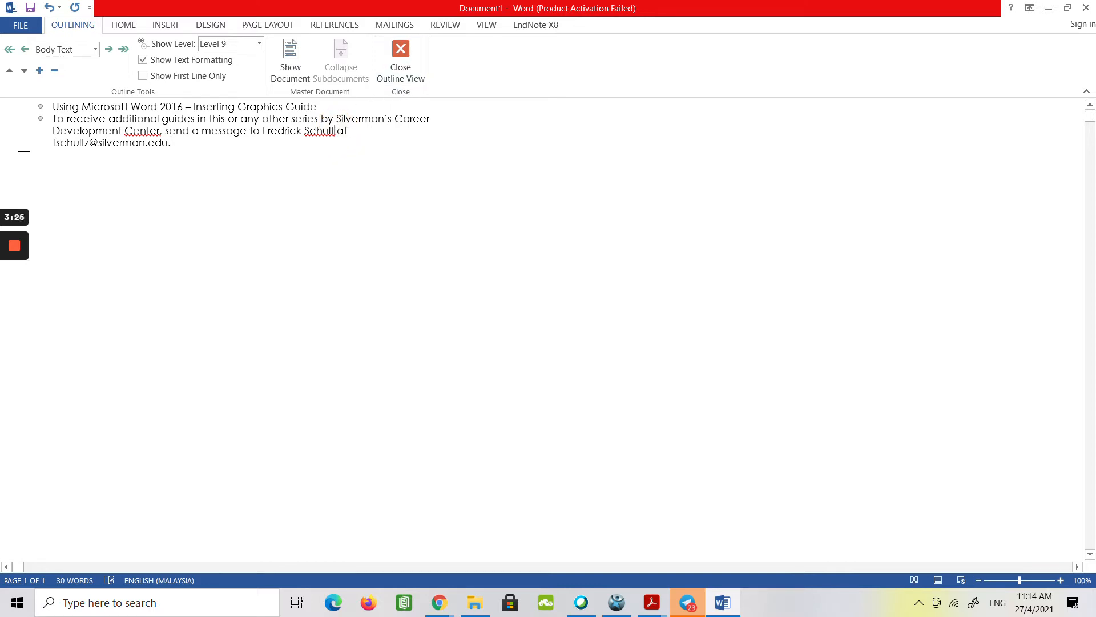
{"action": "type", "text": "z"}
{"action": "left_click", "coordinate": [234, 144]}
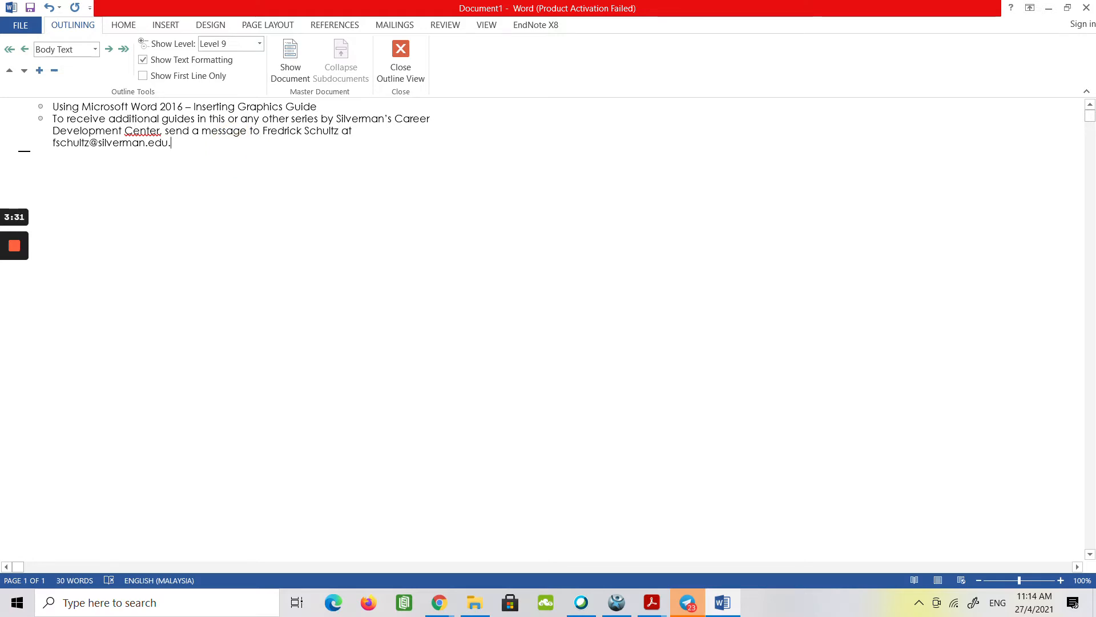
Start a new body text line and remove the hyperlink from the contact's e-mail address.
{"action": "key", "text": "Return"}
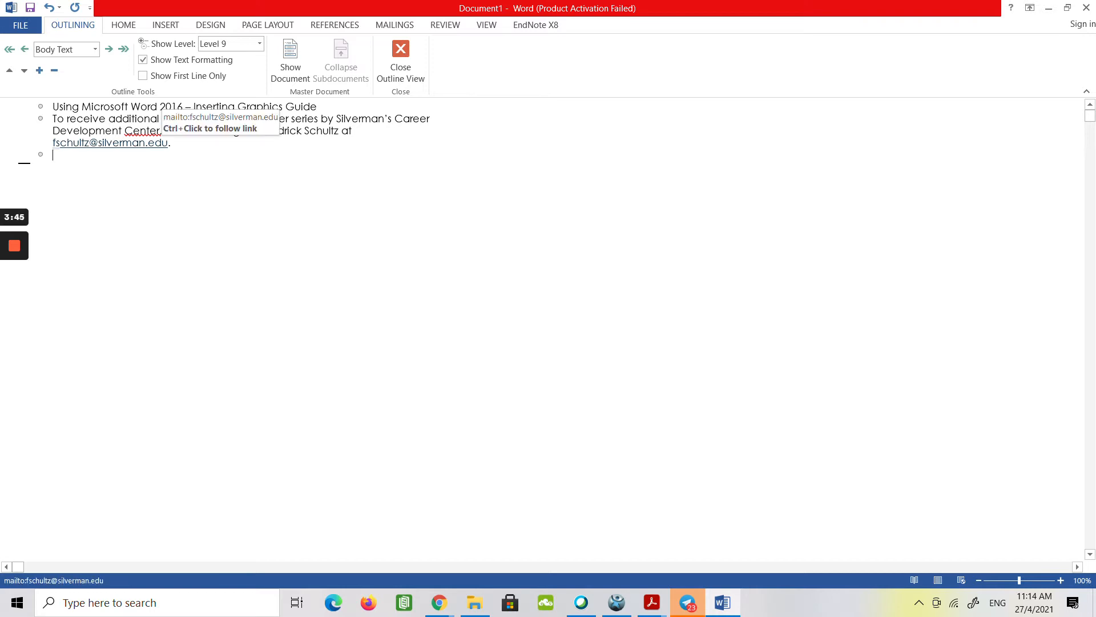
{"action": "right_click", "coordinate": [134, 142]}
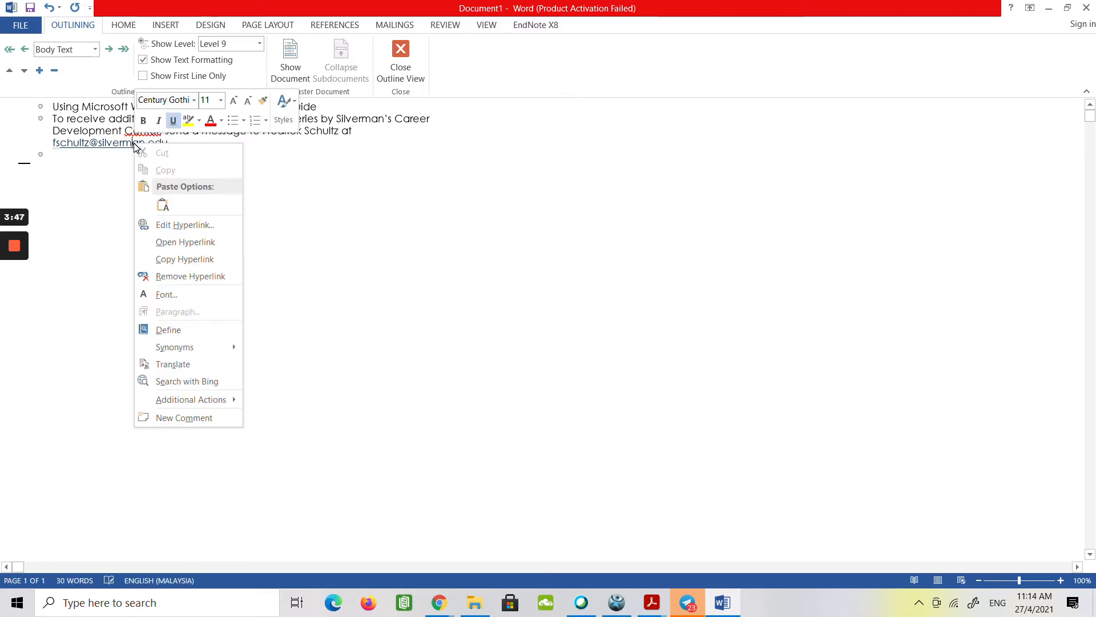
{"action": "left_click", "coordinate": [190, 275]}
Enter "Copyright 2017" as the third body text line and promote the empty line below it to Heading 1.
{"action": "left_click", "coordinate": [111, 157]}
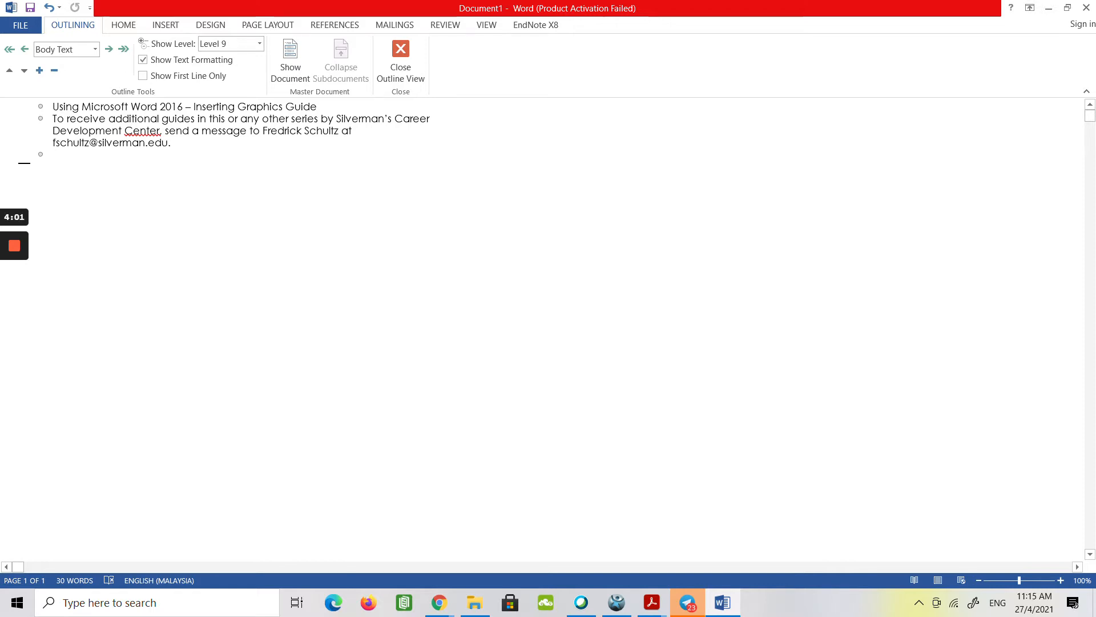
{"action": "type", "text": "Copyright 2017"}
{"action": "left_click", "coordinate": [10, 51]}
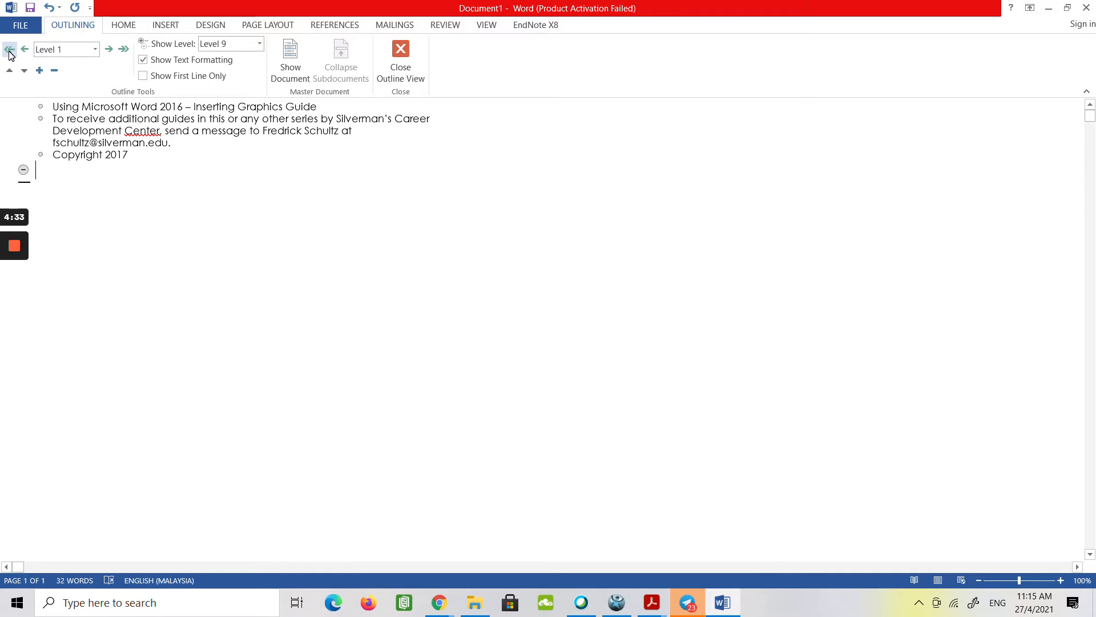
Insert a Next Page section break at the empty heading line below the copyright text.
{"action": "left_click", "coordinate": [267, 26]}
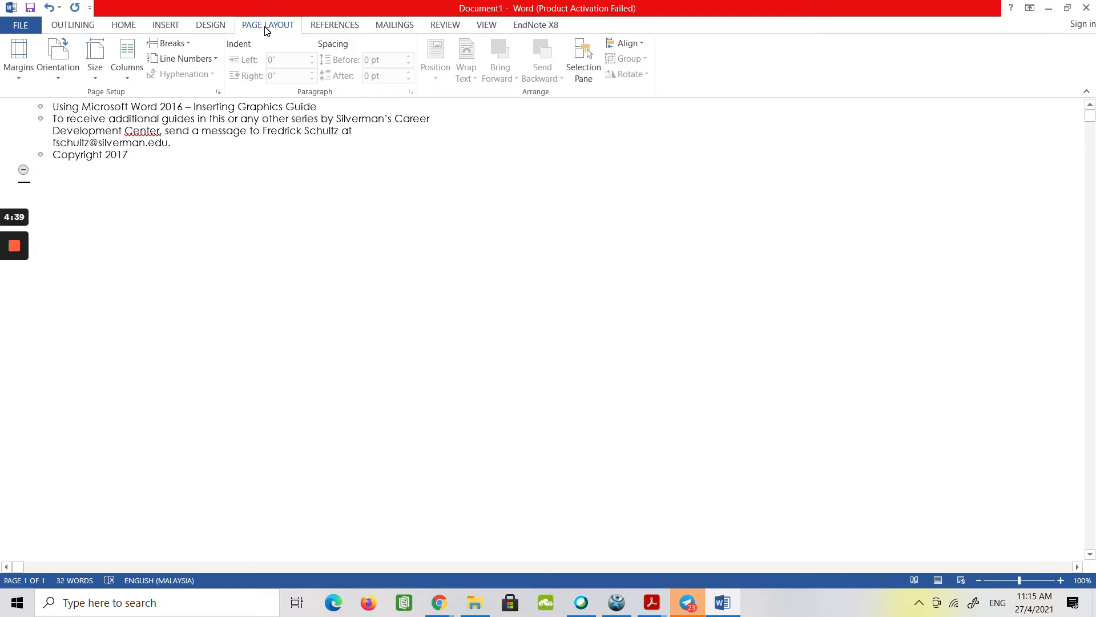
{"action": "left_click", "coordinate": [192, 45]}
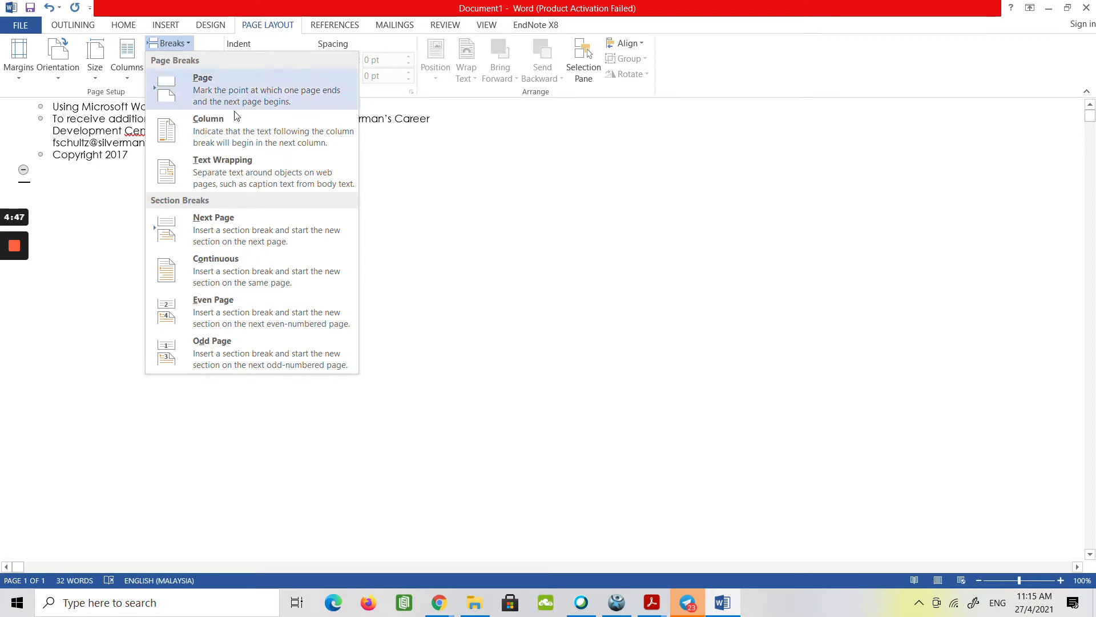
{"action": "left_click", "coordinate": [285, 235]}
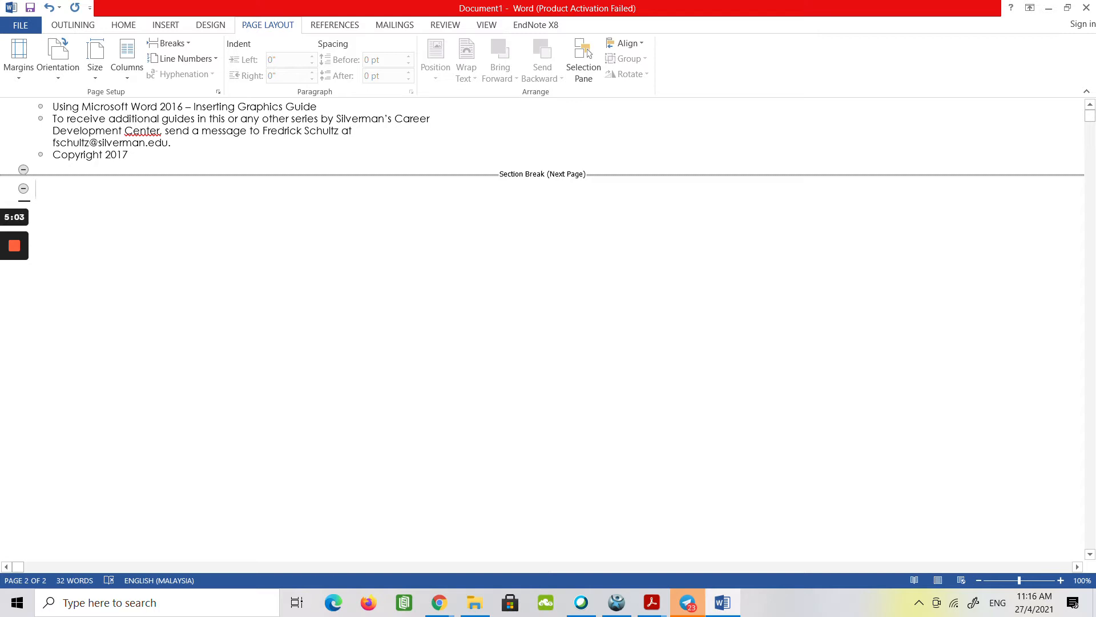
Enter the heading "Table of Figures" and insert a Next Page section break at the empty heading line below it.
{"action": "type", "text": "Table"}
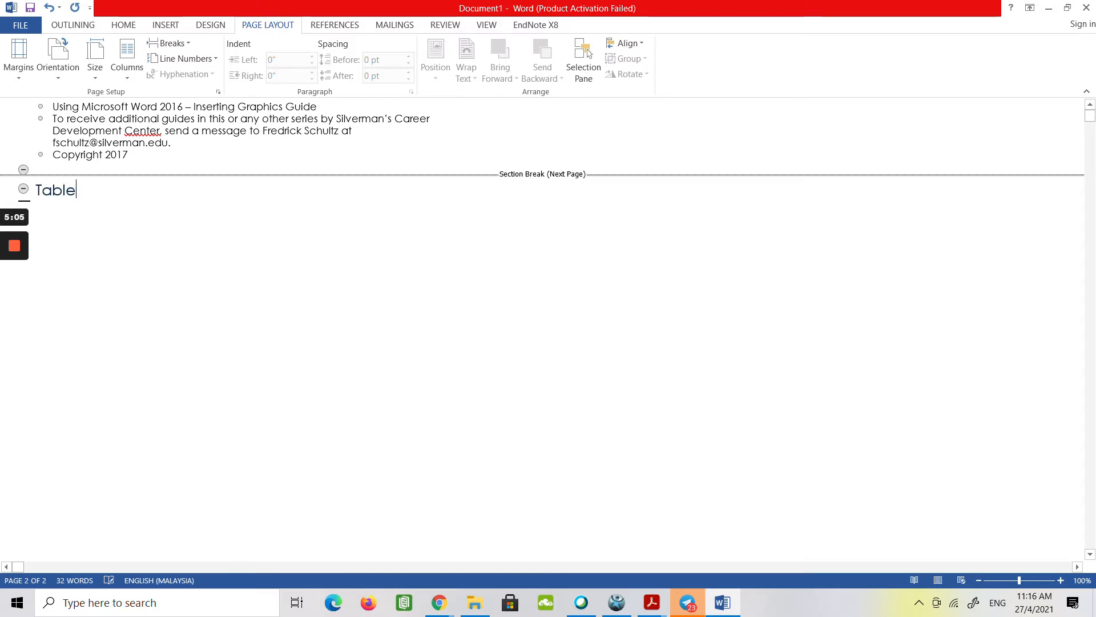
{"action": "type", "text": " of Figures"}
{"action": "key", "text": "Return"}
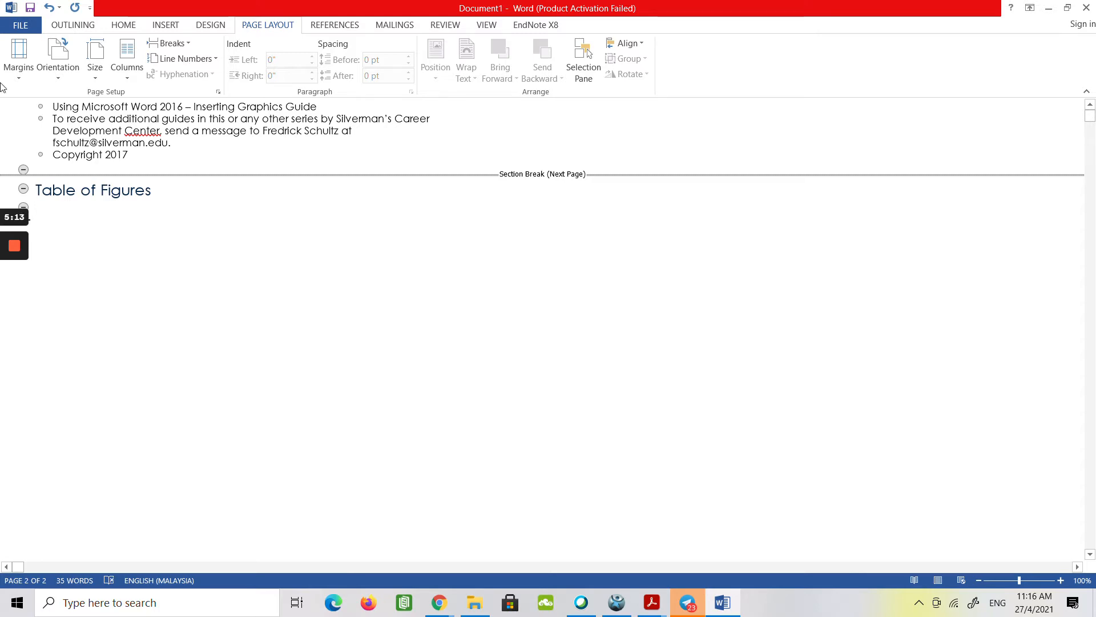
{"action": "left_click", "coordinate": [183, 47]}
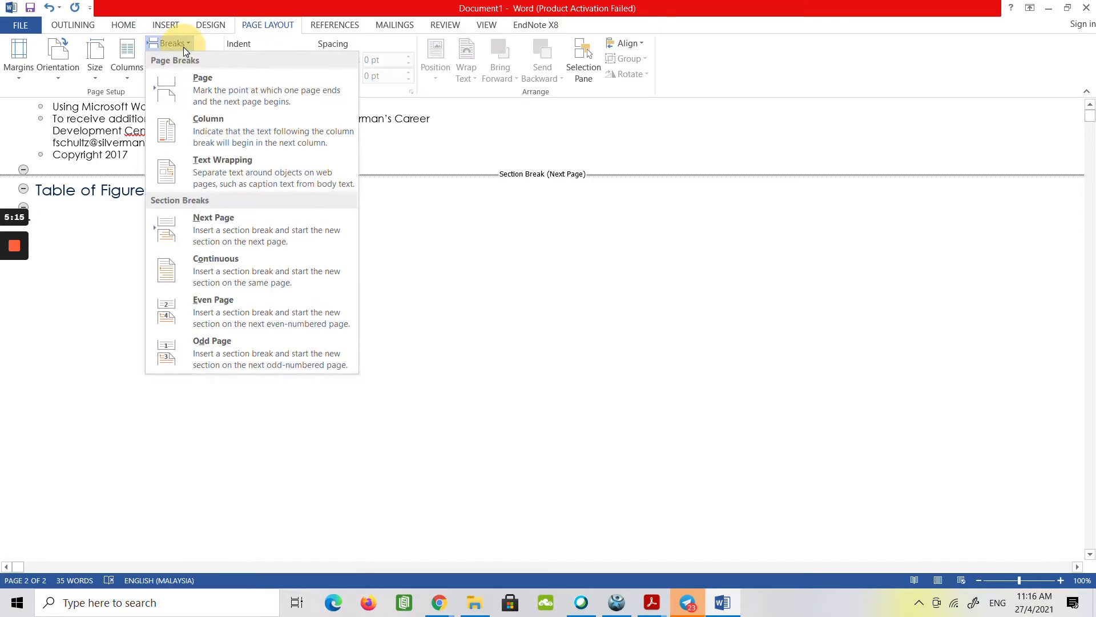
{"action": "left_click", "coordinate": [206, 224]}
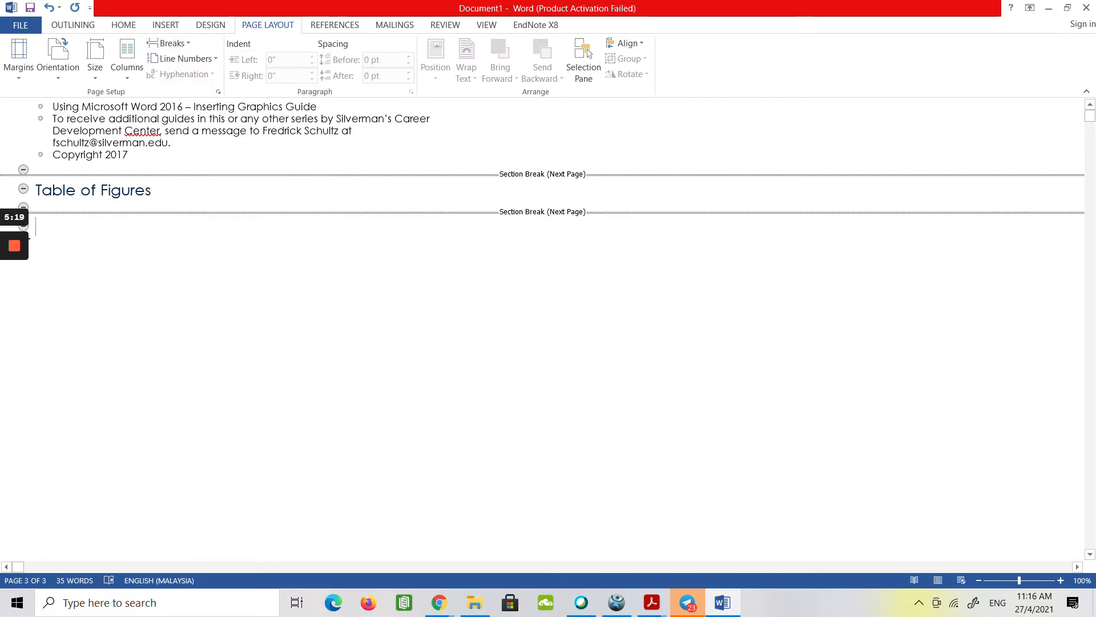
Enter the heading "Index" in the last section and limit the outline display to the first line of each paragraph.
{"action": "type", "text": "Index"}
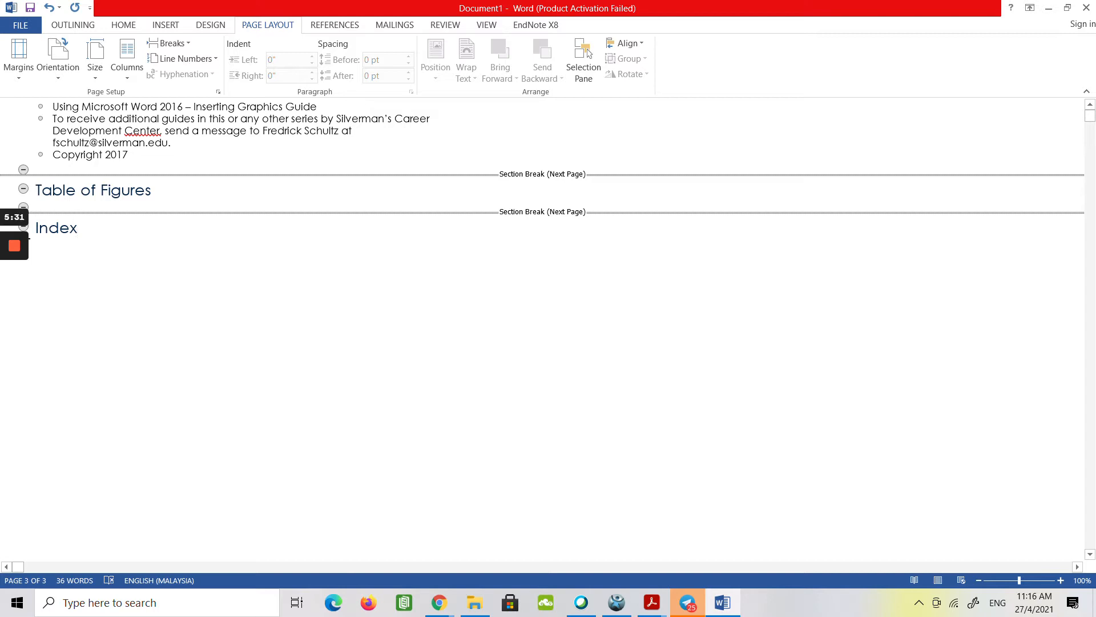
{"action": "left_click", "coordinate": [77, 25]}
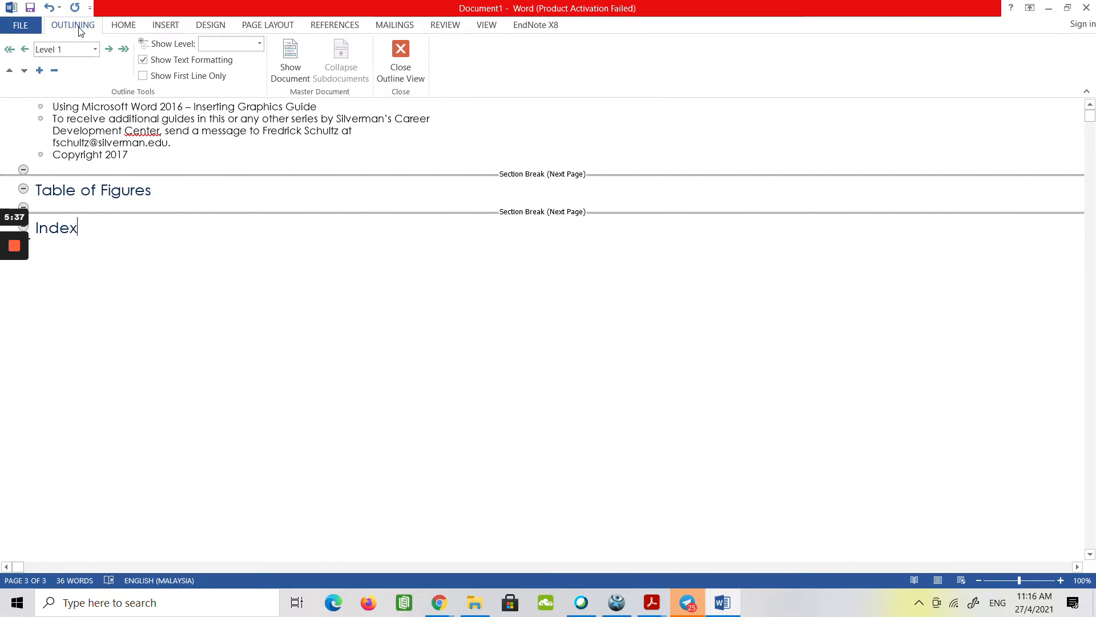
{"action": "left_click", "coordinate": [143, 77]}
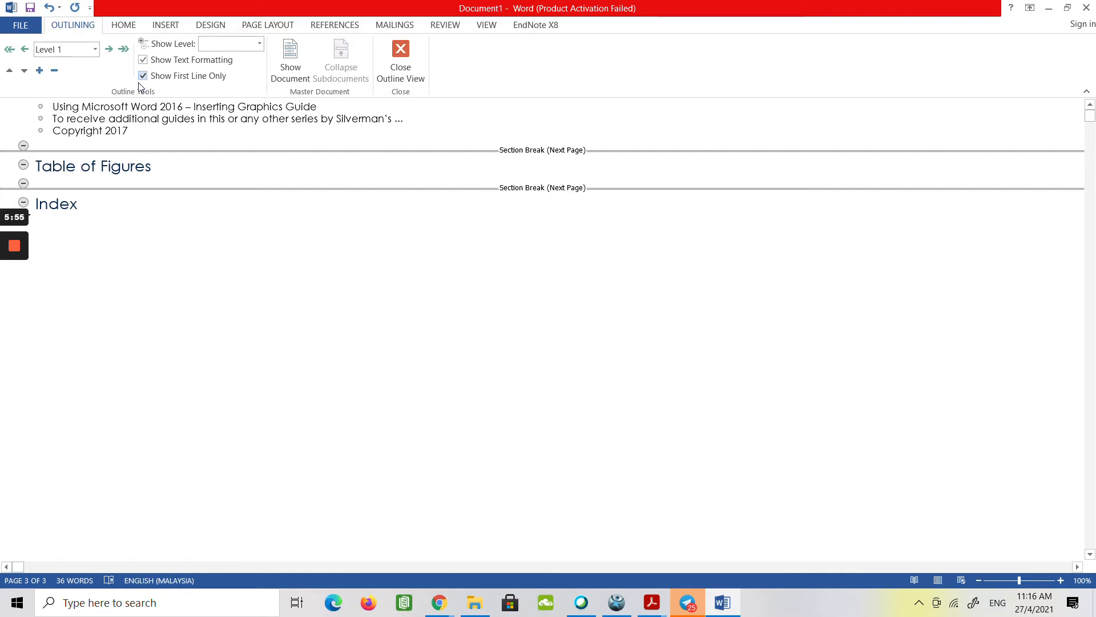
Save the document in the Module 09 folder as "Using Microsoft Word 2016 - Inserting Graphics Guide.docx".
{"action": "left_click", "coordinate": [28, 23]}
{"action": "left_click", "coordinate": [41, 161]}
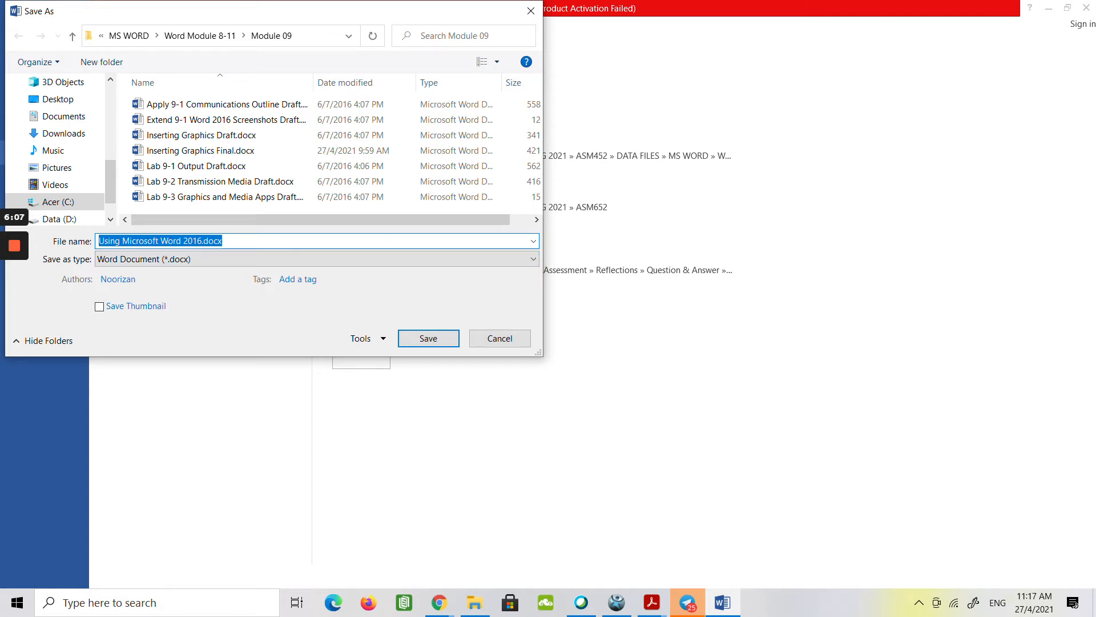
{"action": "left_click", "coordinate": [187, 243]}
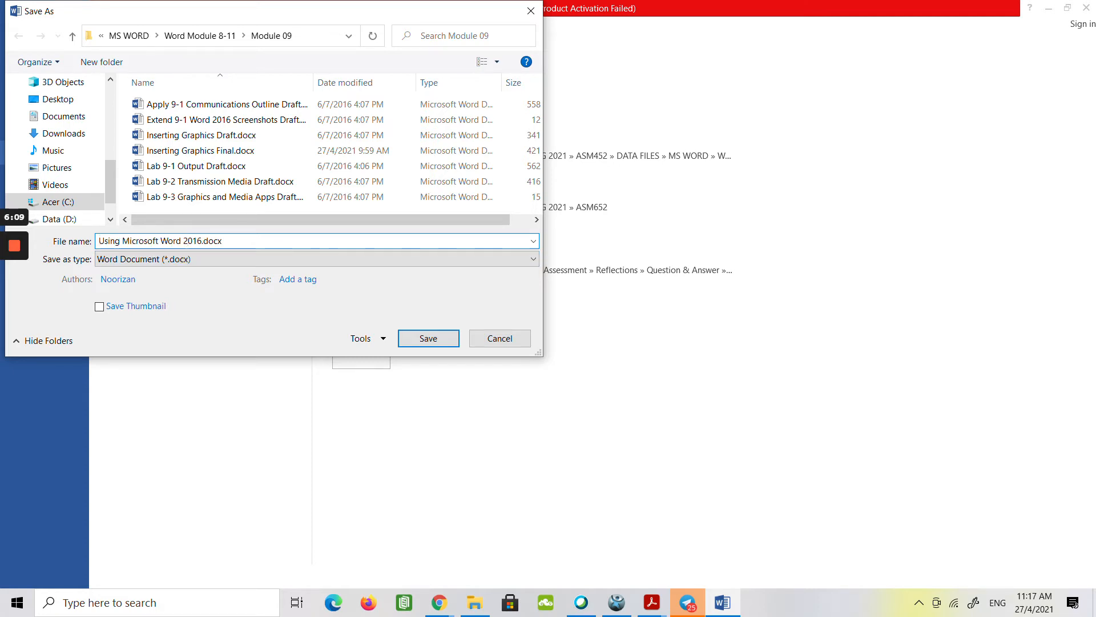
{"action": "key", "text": "Right"}
{"action": "key", "text": "Right"}
{"action": "key", "text": "Right"}
{"action": "type", "text": "- "}
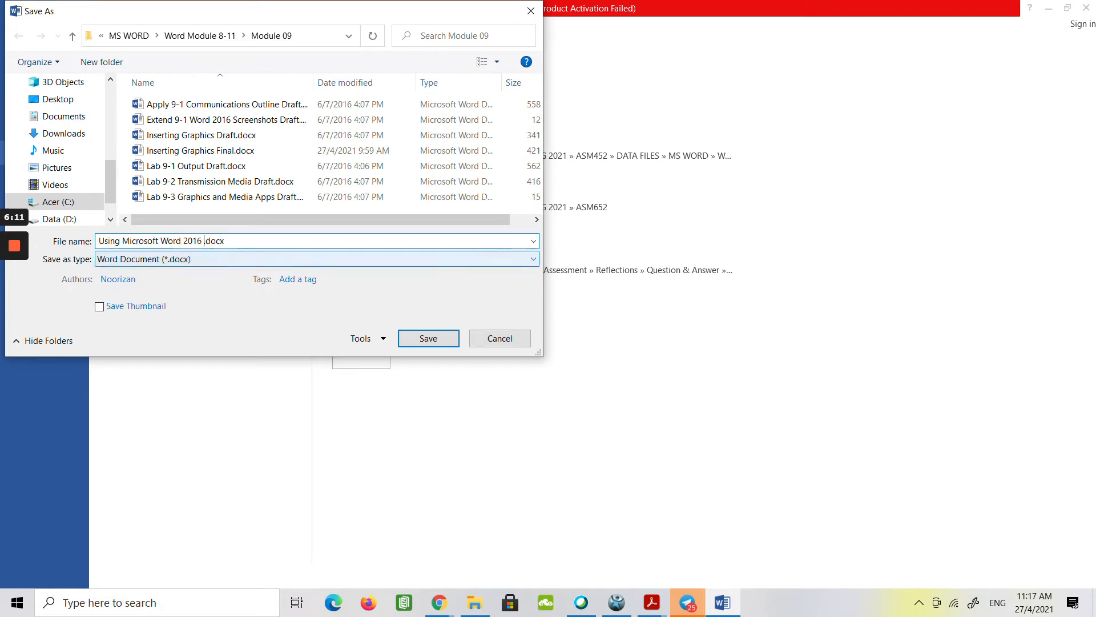
{"action": "type", "text": "Inseting"}
{"action": "key", "text": "BackSpace"}
{"action": "key", "text": "BackSpace"}
{"action": "key", "text": "BackSpace"}
{"action": "key", "text": "BackSpace"}
{"action": "key", "text": "BackSpace"}
{"action": "type", "text": "rting Graphics Gu"}
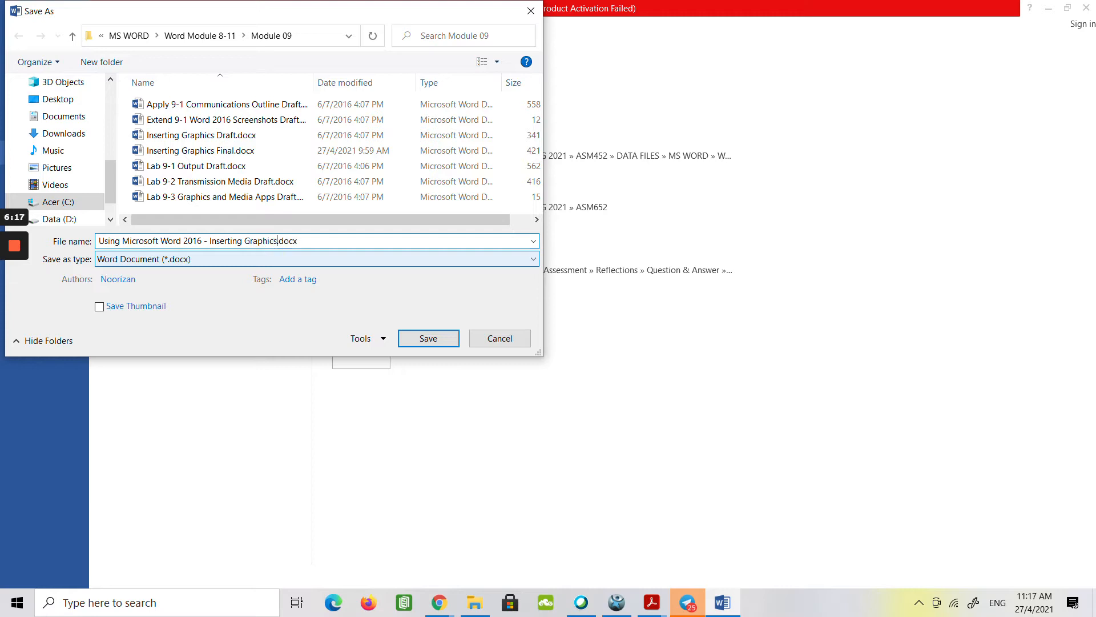
{"action": "type", "text": "ide"}
{"action": "left_click", "coordinate": [426, 338]}
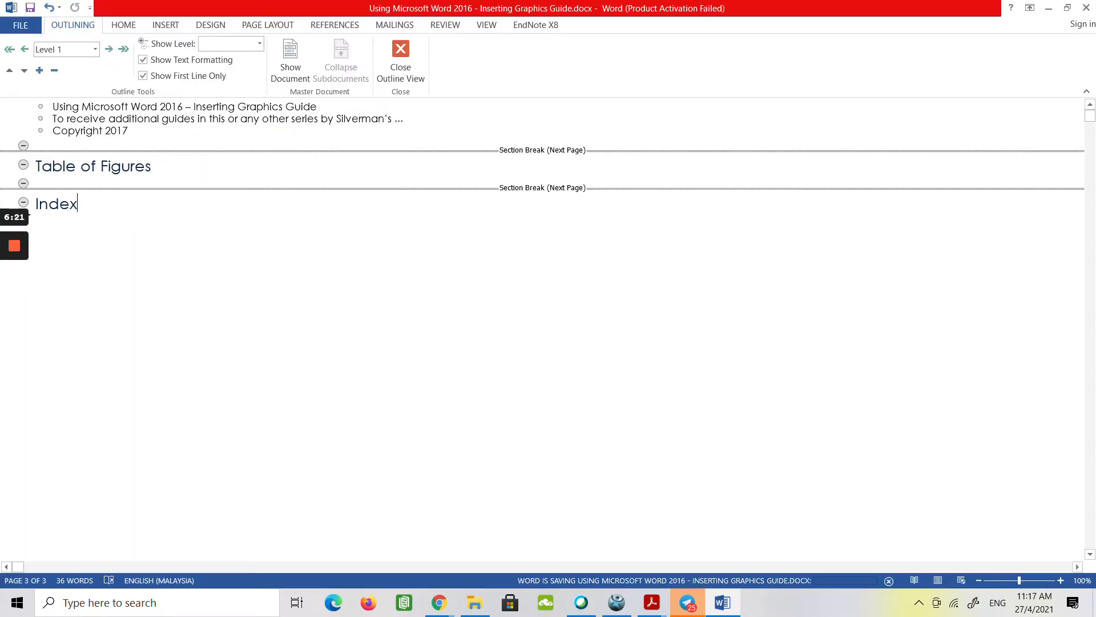
{"action": "mouse_move", "coordinate": [14, 307]}
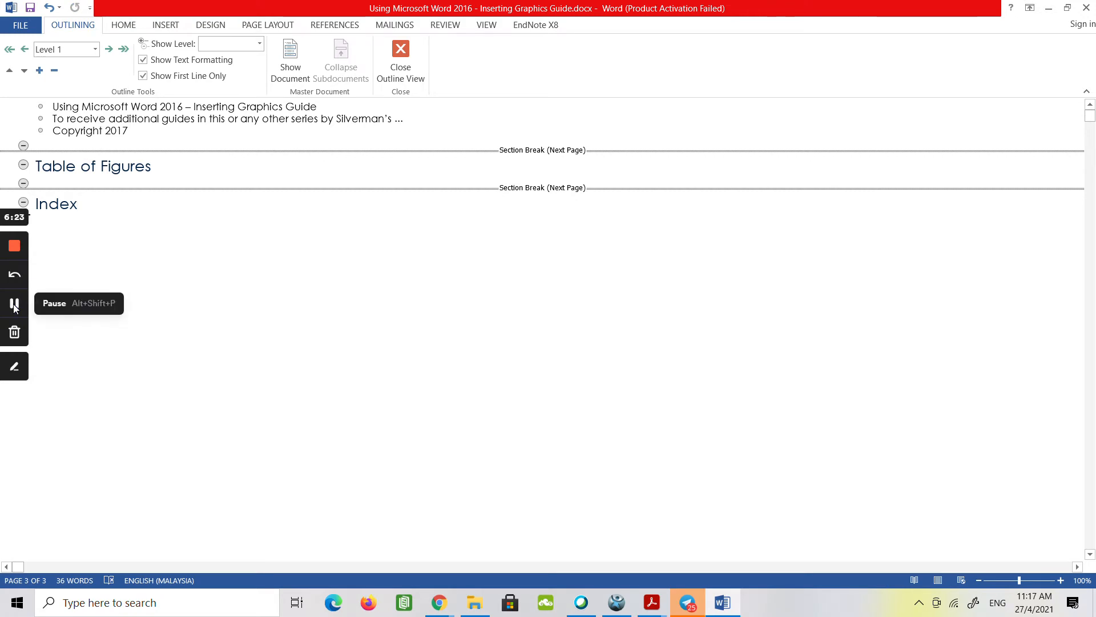
{"action": "left_click", "coordinate": [15, 307]}
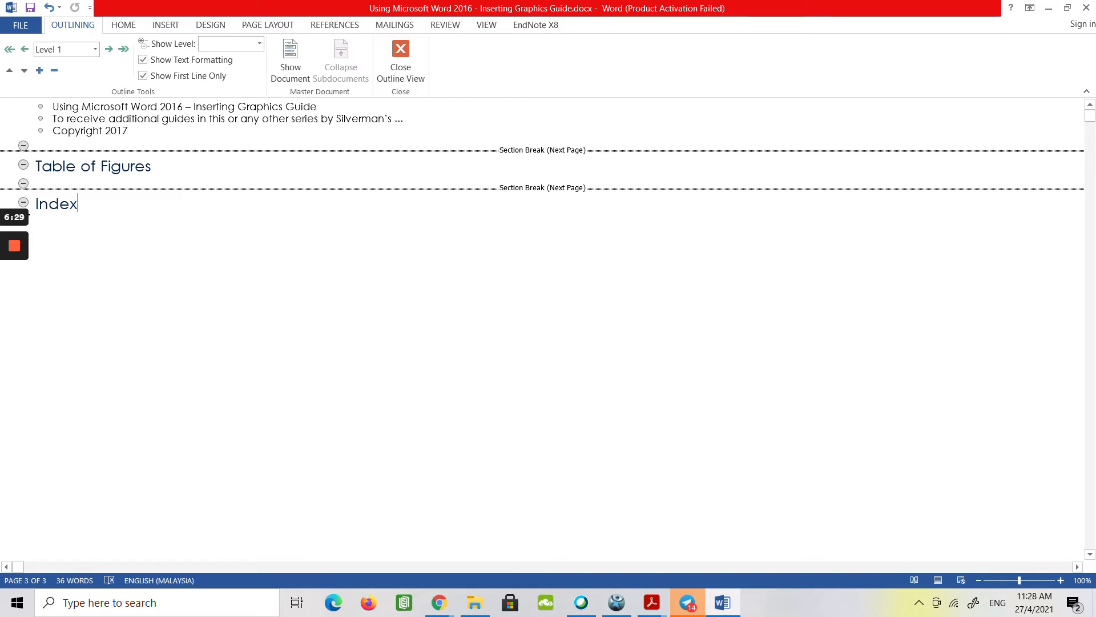
Display formatting marks, place the insertion point at the empty heading below the copyright line, and show the master document commands.
{"action": "left_click", "coordinate": [124, 25]}
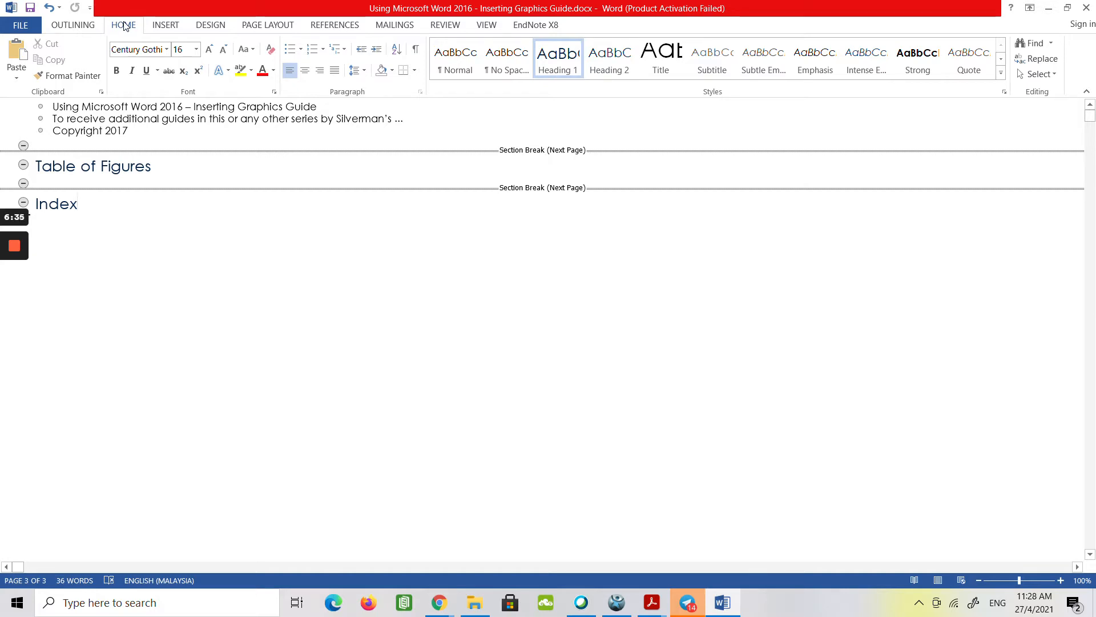
{"action": "left_click", "coordinate": [419, 54]}
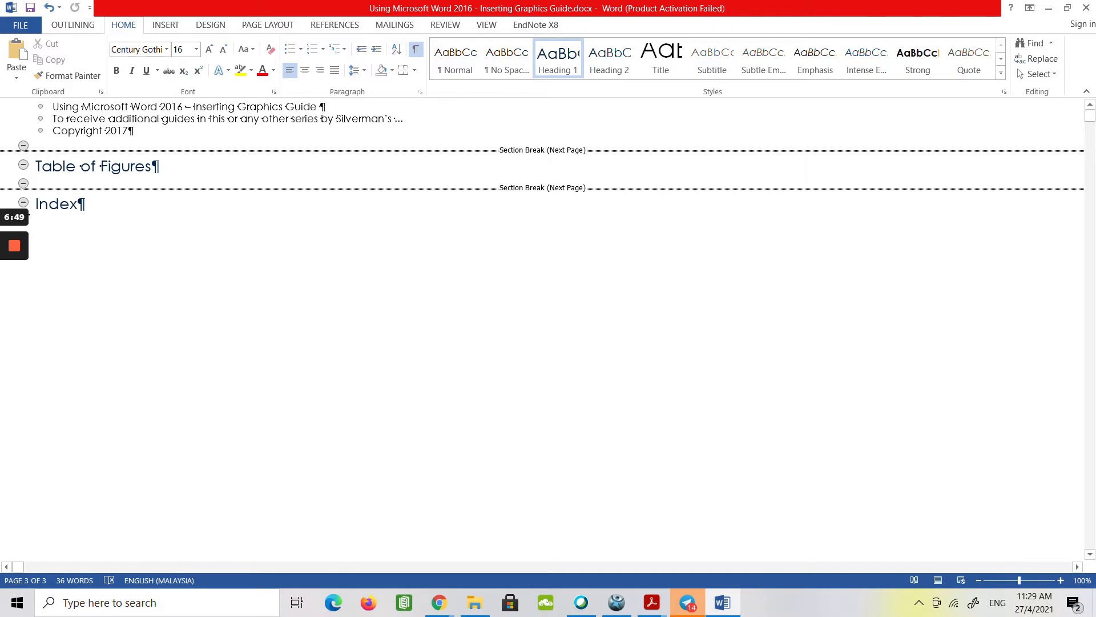
{"action": "left_click", "coordinate": [49, 148]}
{"action": "left_click", "coordinate": [64, 27]}
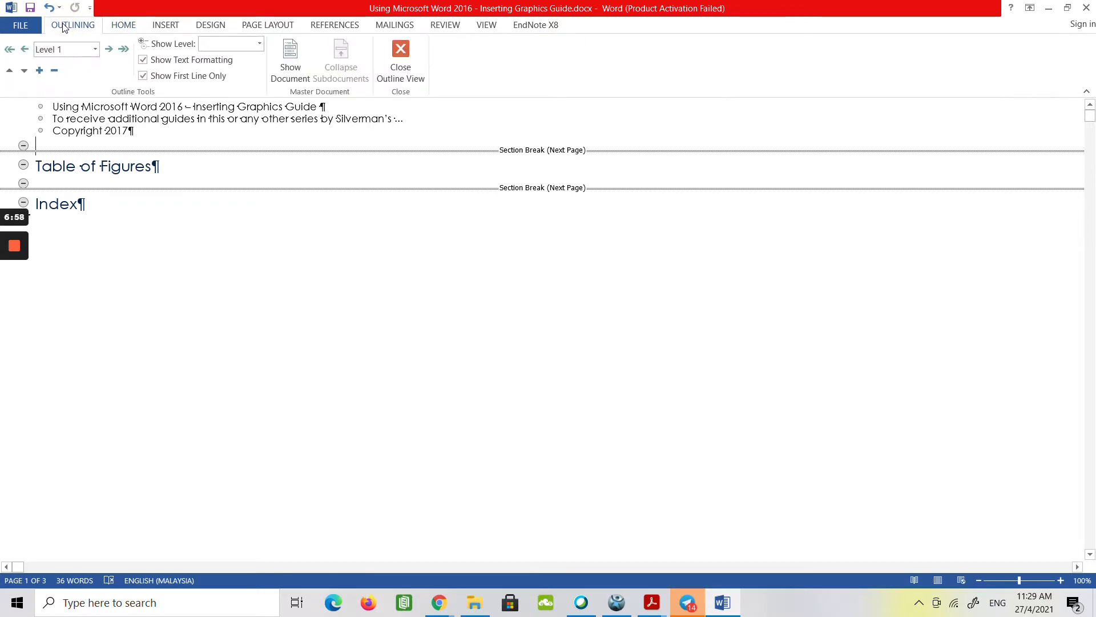
{"action": "left_click", "coordinate": [297, 67]}
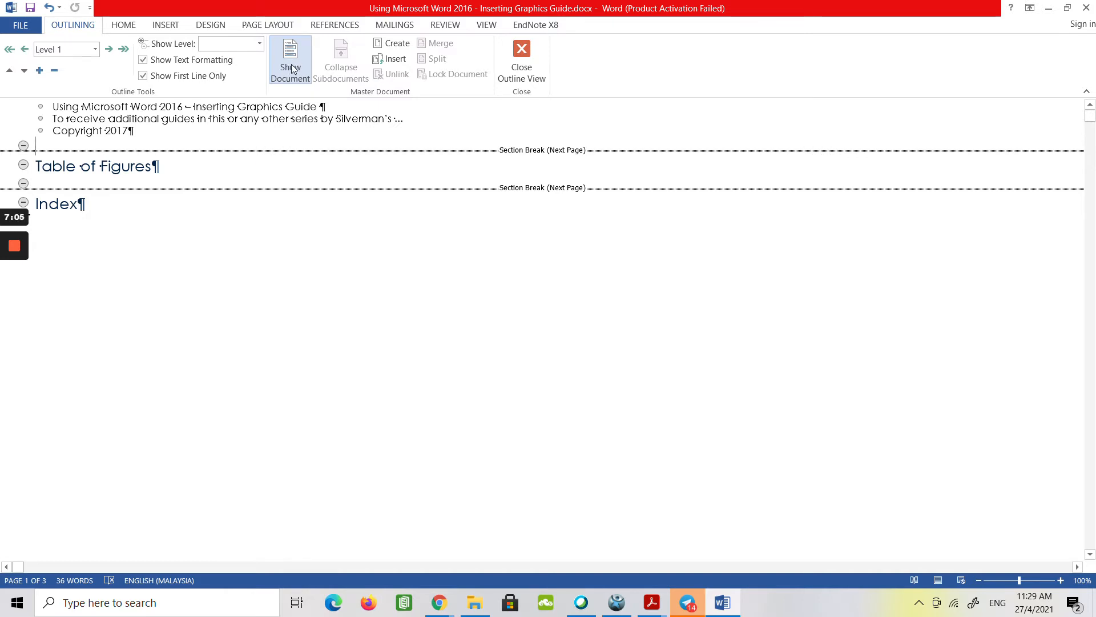
Insert "Inserting Graphics Final.docx" as a subdocument at the empty heading, declining to rename any of its duplicate styles.
{"action": "left_click", "coordinate": [397, 63]}
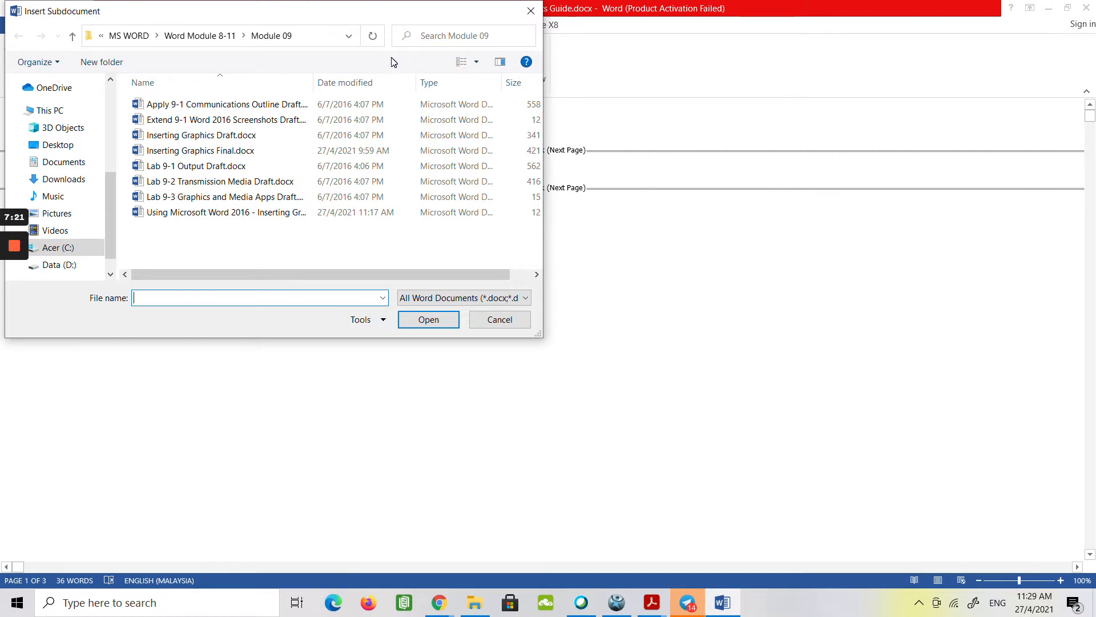
{"action": "left_click", "coordinate": [225, 154]}
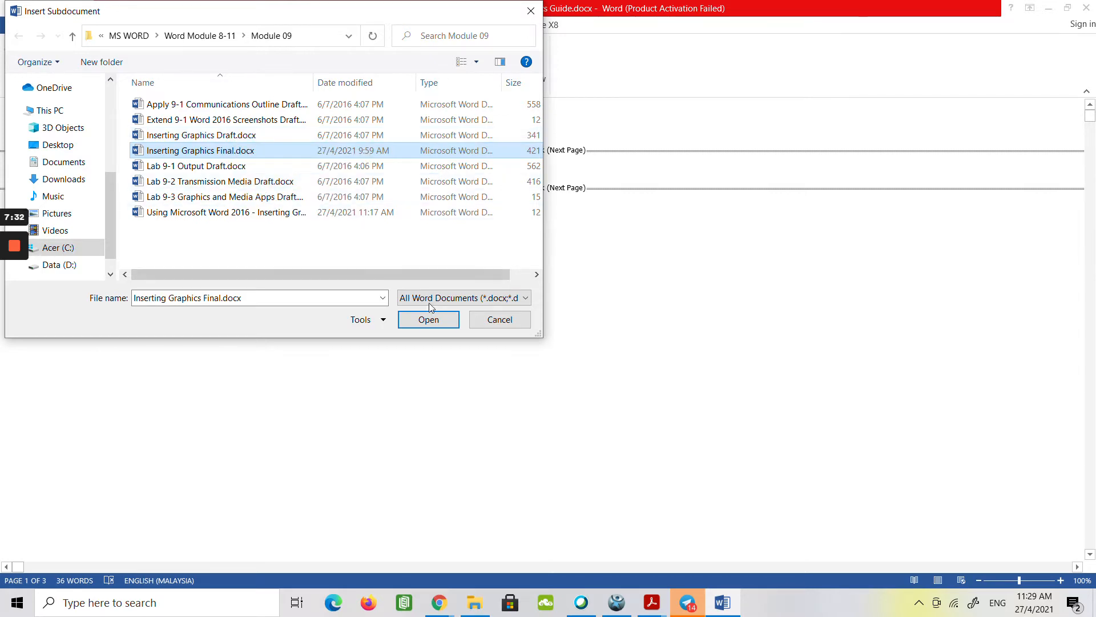
{"action": "left_click", "coordinate": [429, 321]}
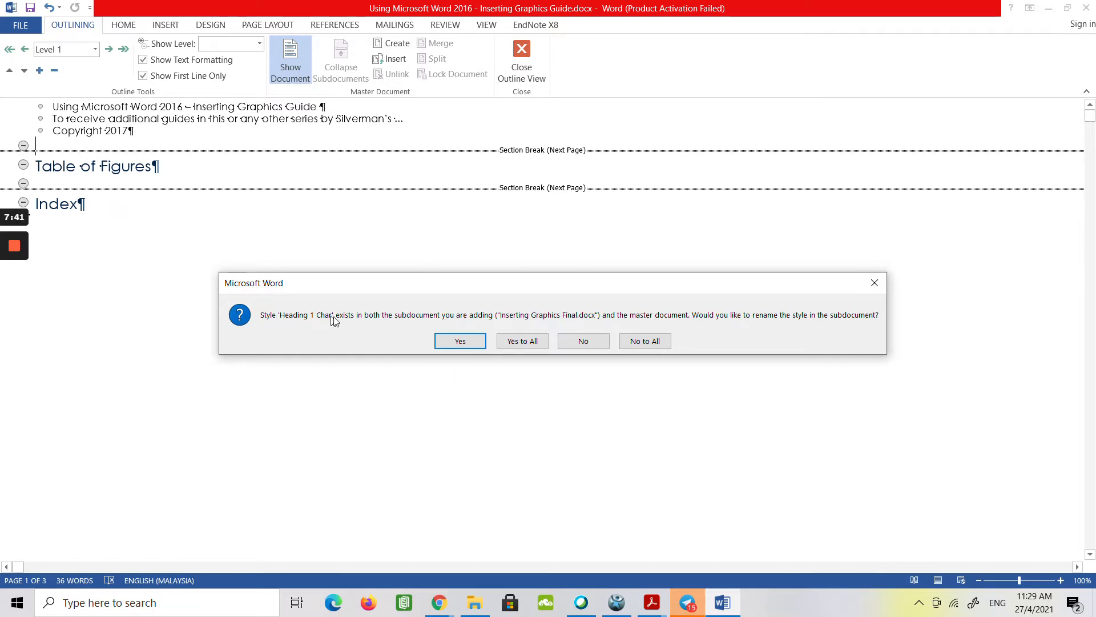
{"action": "left_click", "coordinate": [585, 347]}
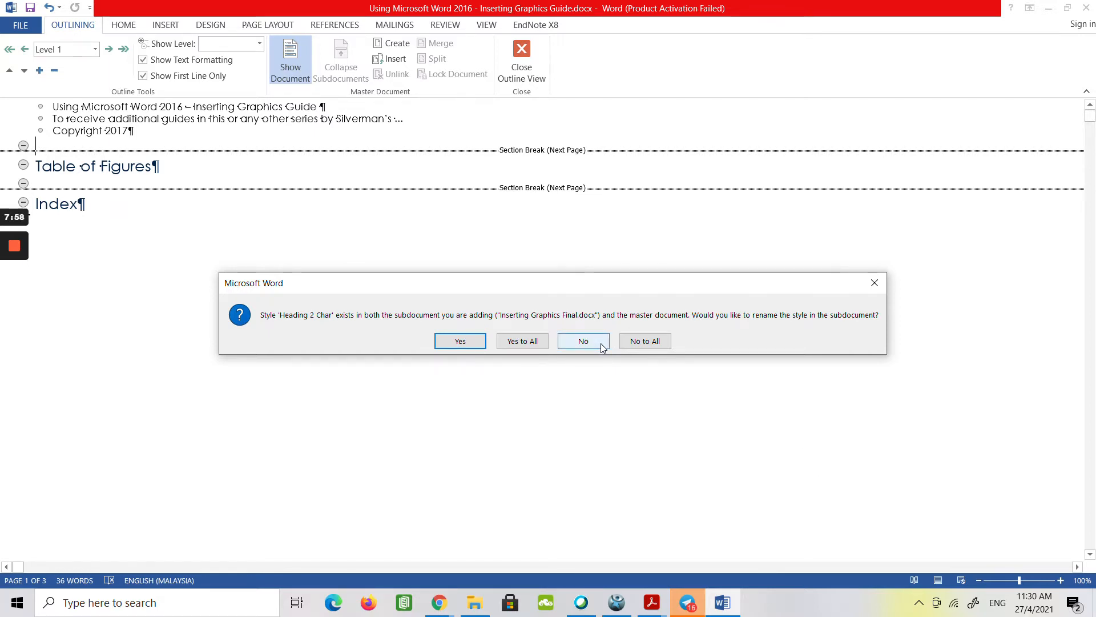
{"action": "left_click", "coordinate": [645, 341]}
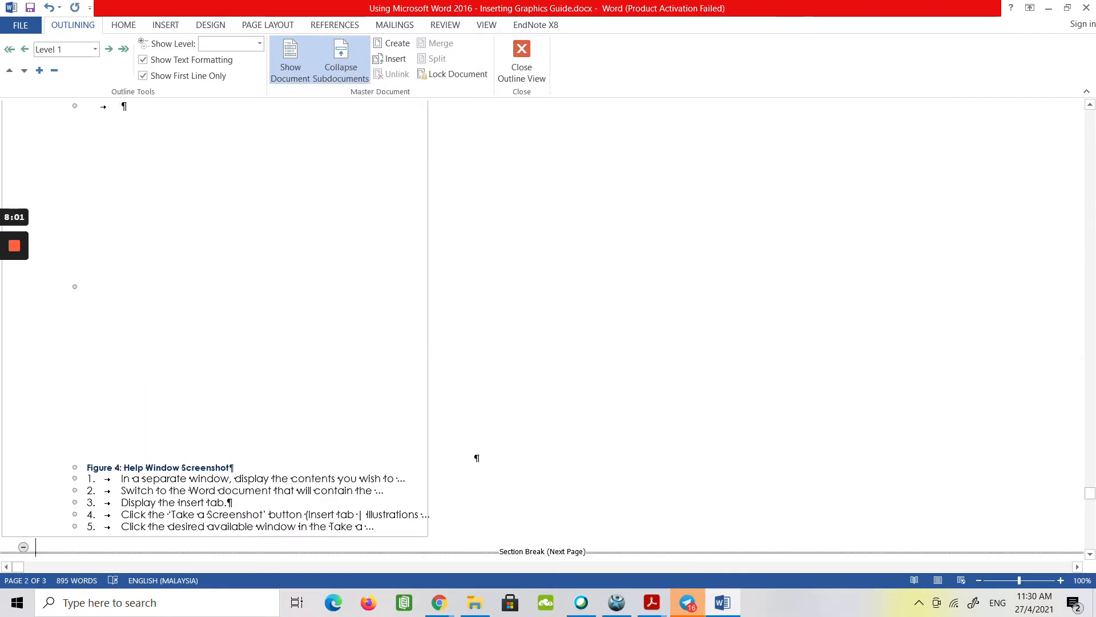
Return to the beginning of the document and hide the formatting marks.
{"action": "key", "text": "ctrl+Home"}
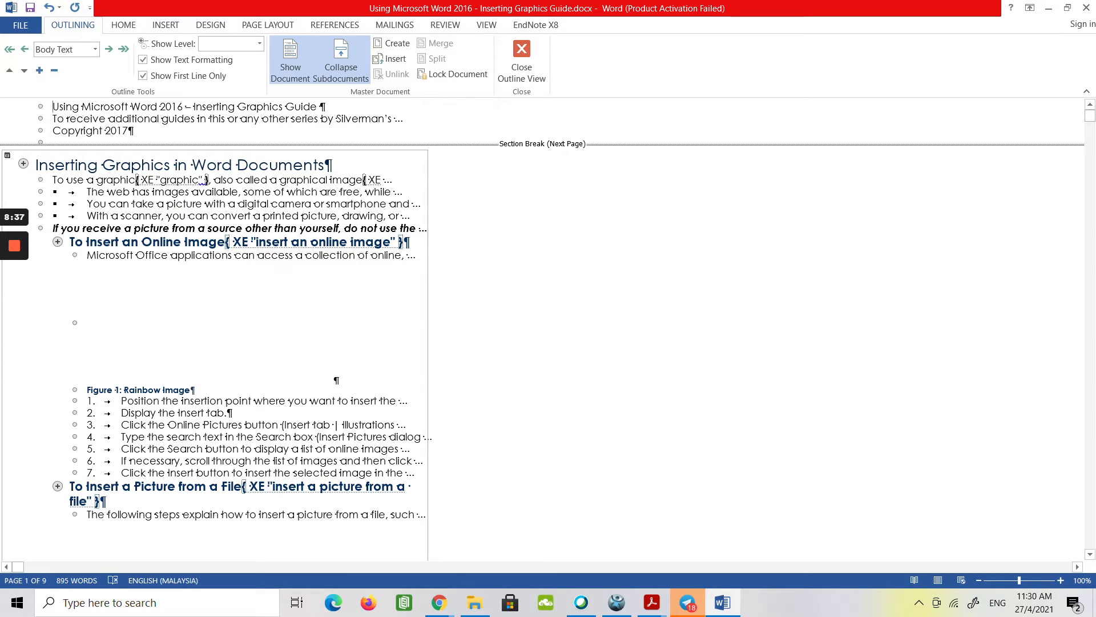
{"action": "left_click", "coordinate": [122, 25]}
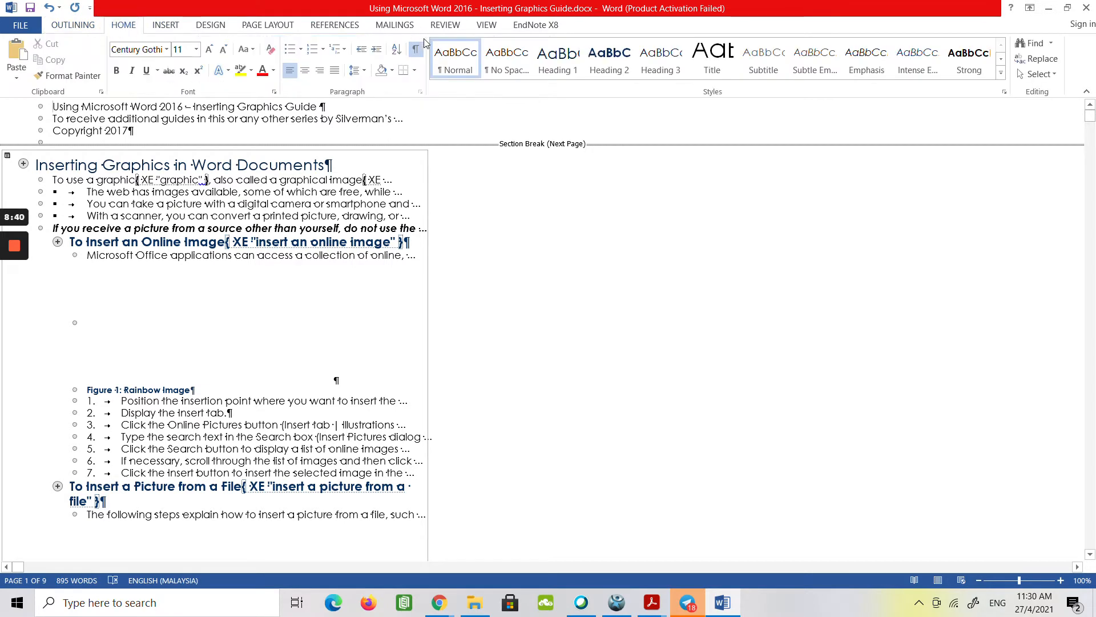
{"action": "left_click", "coordinate": [416, 49]}
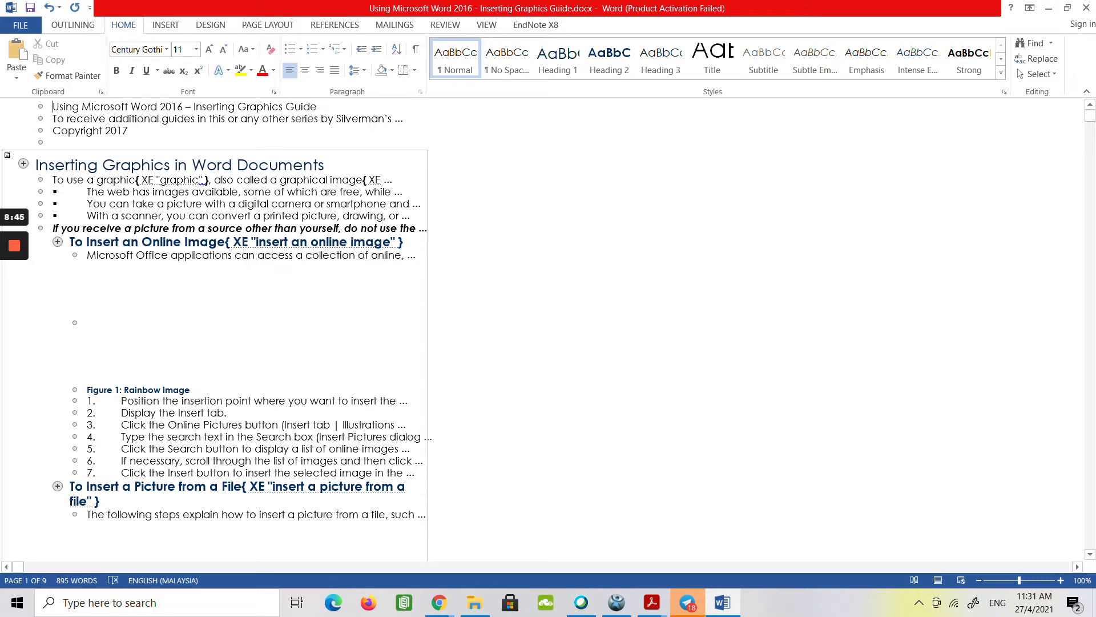
Close Outline view and save the master document under its existing name.
{"action": "left_click", "coordinate": [80, 26]}
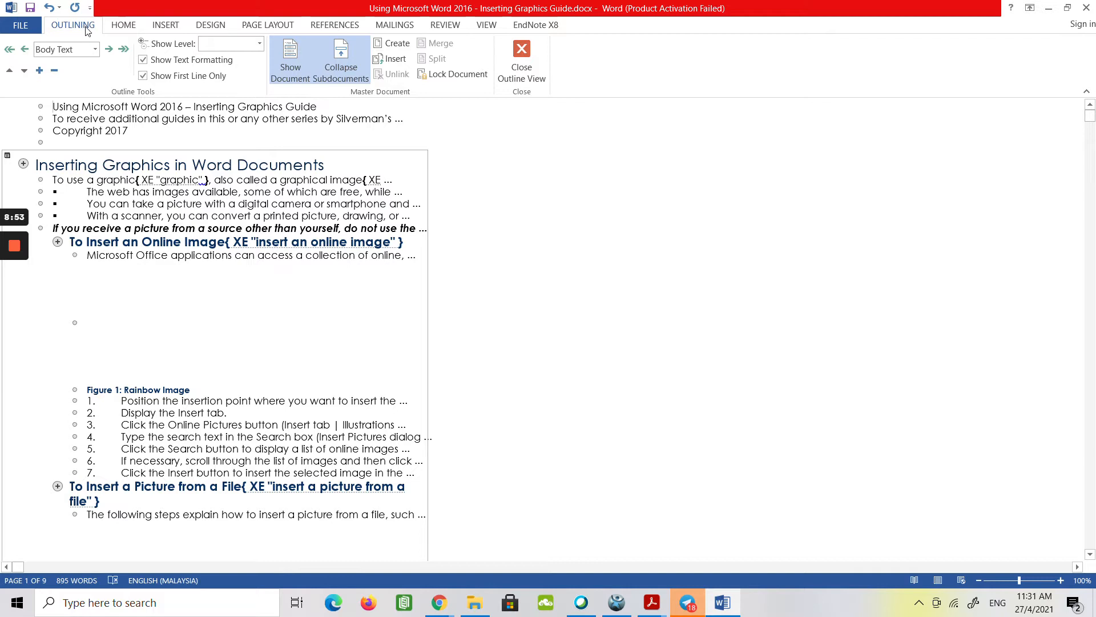
{"action": "left_click", "coordinate": [530, 69]}
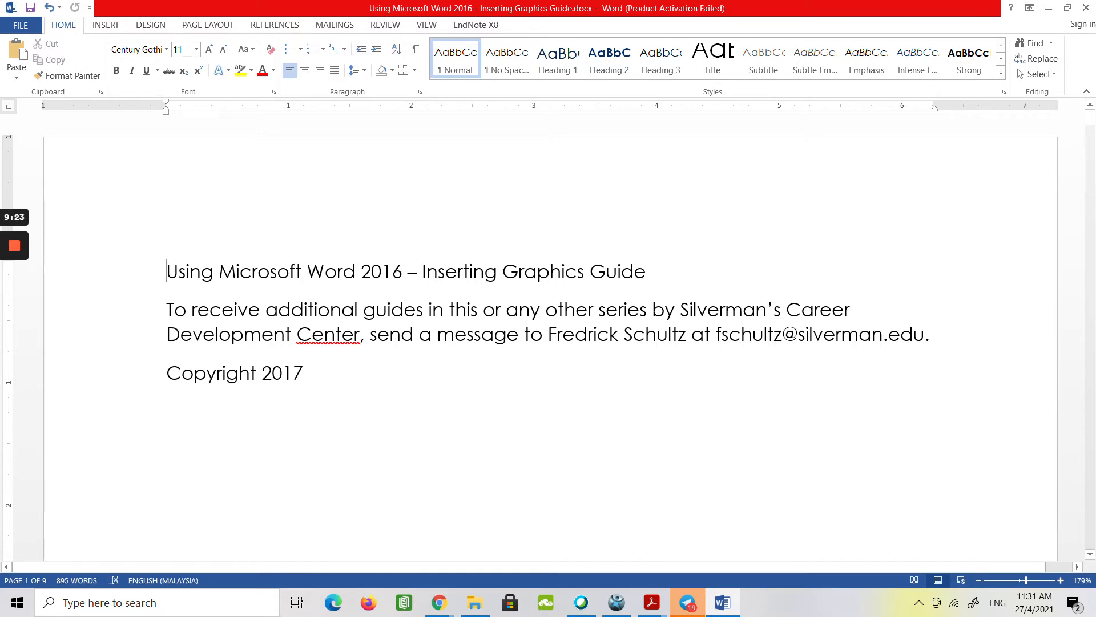
{"action": "left_click", "coordinate": [30, 8]}
{"action": "left_click", "coordinate": [14, 304]}
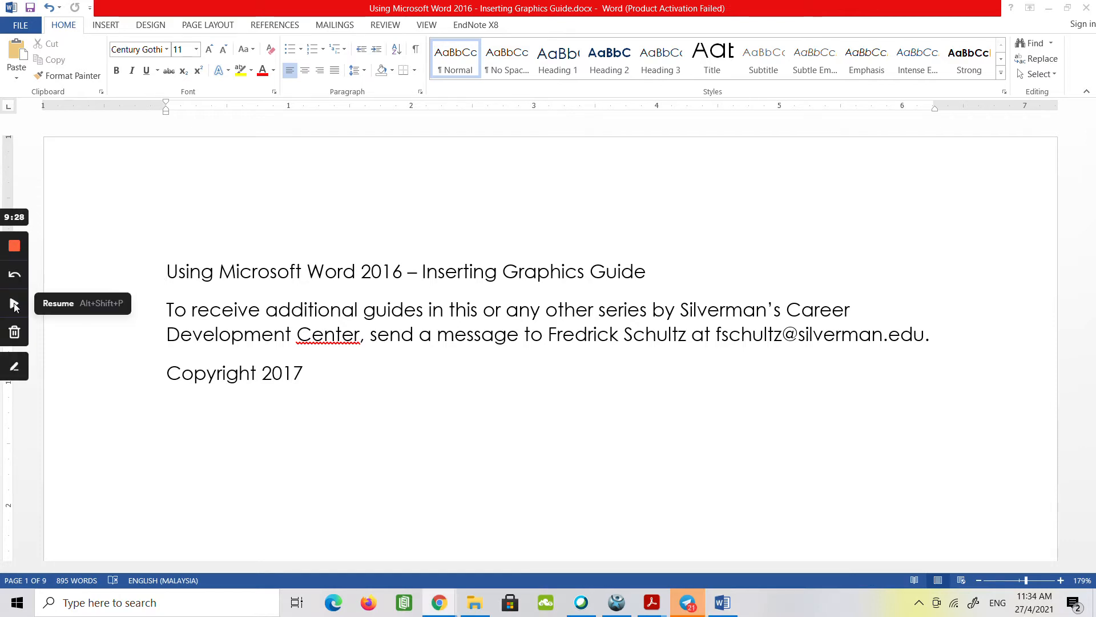
{"action": "left_click", "coordinate": [14, 306]}
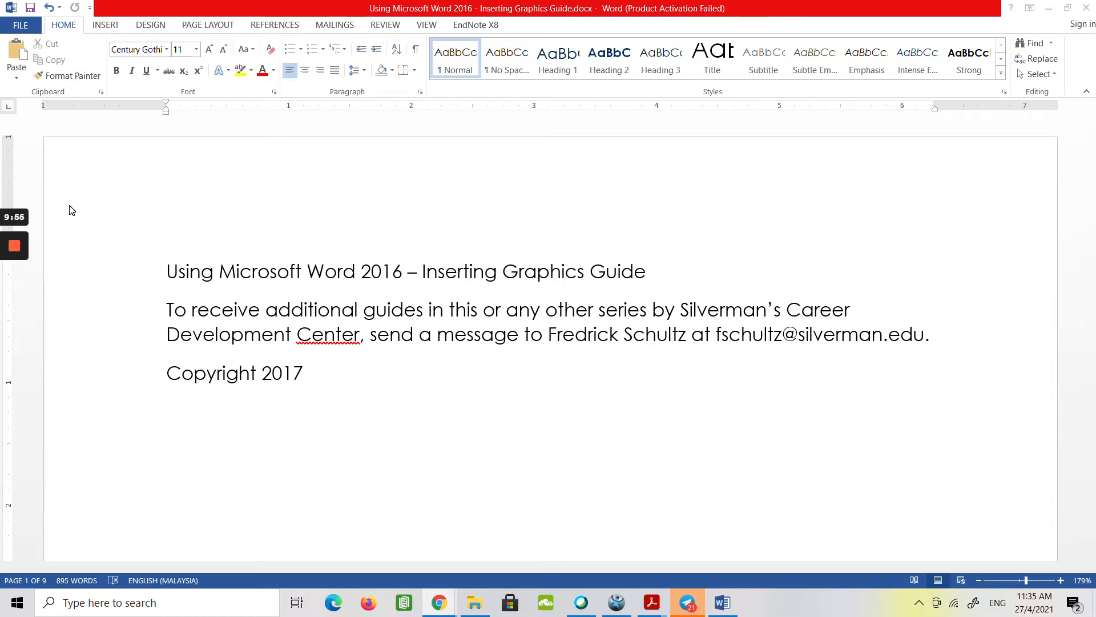
Insert the built-in Austin cover page at the beginning of the document.
{"action": "left_click", "coordinate": [103, 28]}
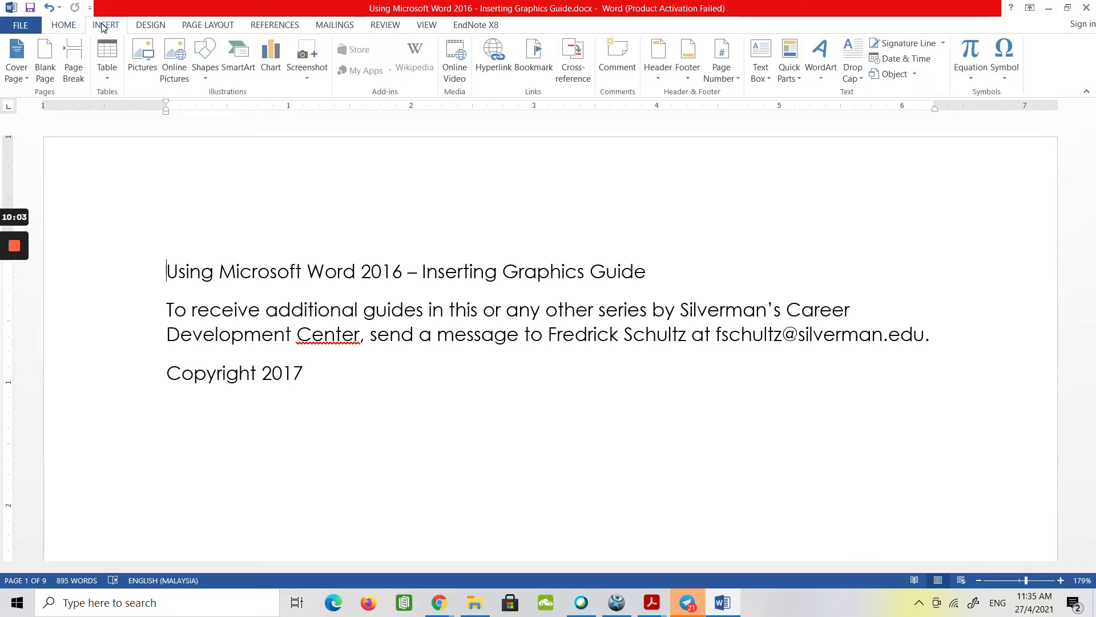
{"action": "left_click", "coordinate": [27, 81]}
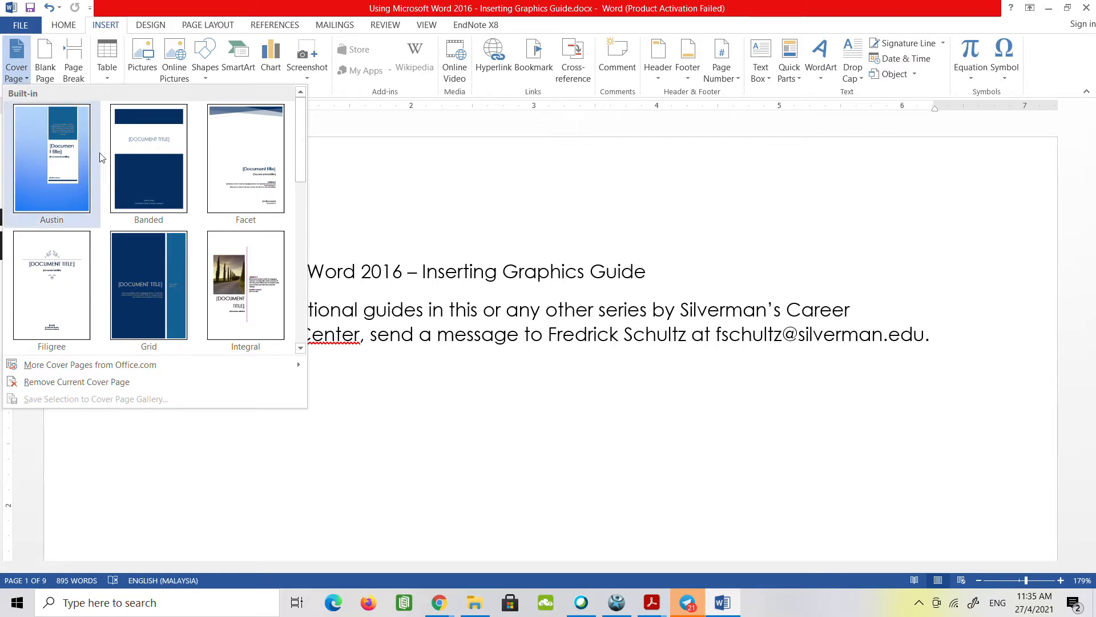
{"action": "scroll", "coordinate": [143, 235], "scroll_direction": "down", "scroll_amount": 3}
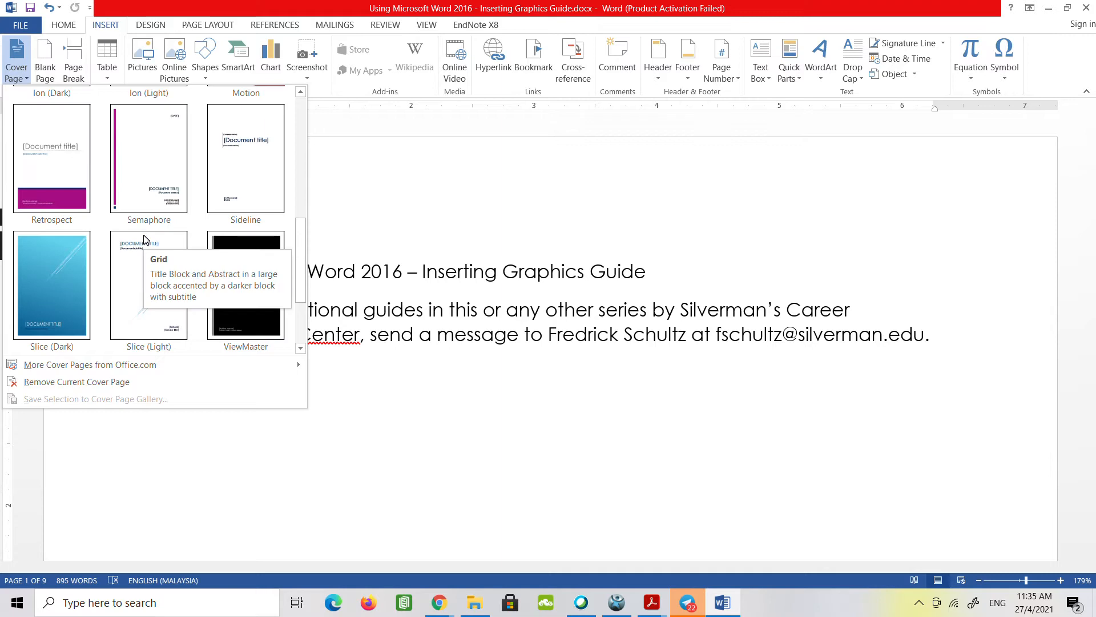
{"action": "scroll", "coordinate": [143, 235], "scroll_direction": "down", "scroll_amount": 1}
{"action": "scroll", "coordinate": [141, 232], "scroll_direction": "up", "scroll_amount": 4}
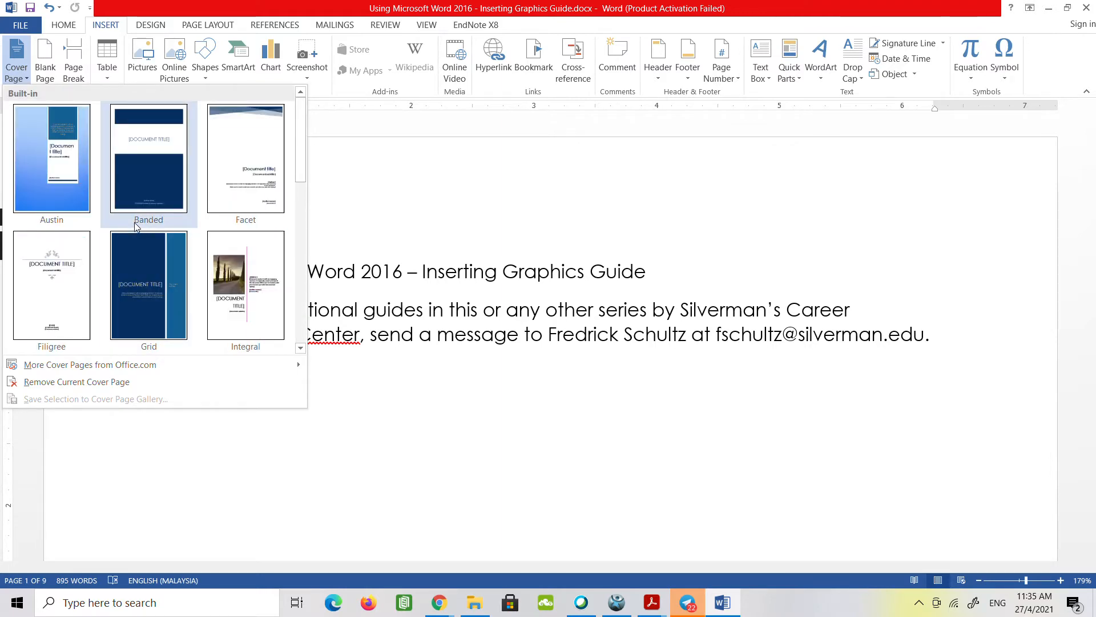
{"action": "left_click", "coordinate": [60, 184]}
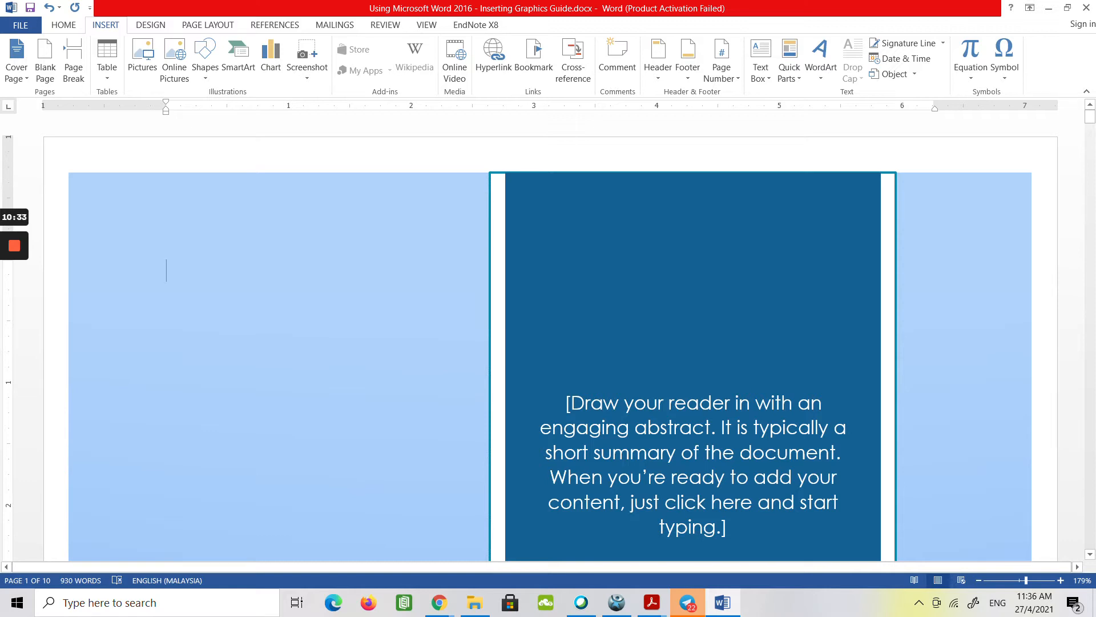
Look further down the new cover page and bring up the document viewing options.
{"action": "scroll", "coordinate": [548, 337], "scroll_direction": "down", "scroll_amount": 1}
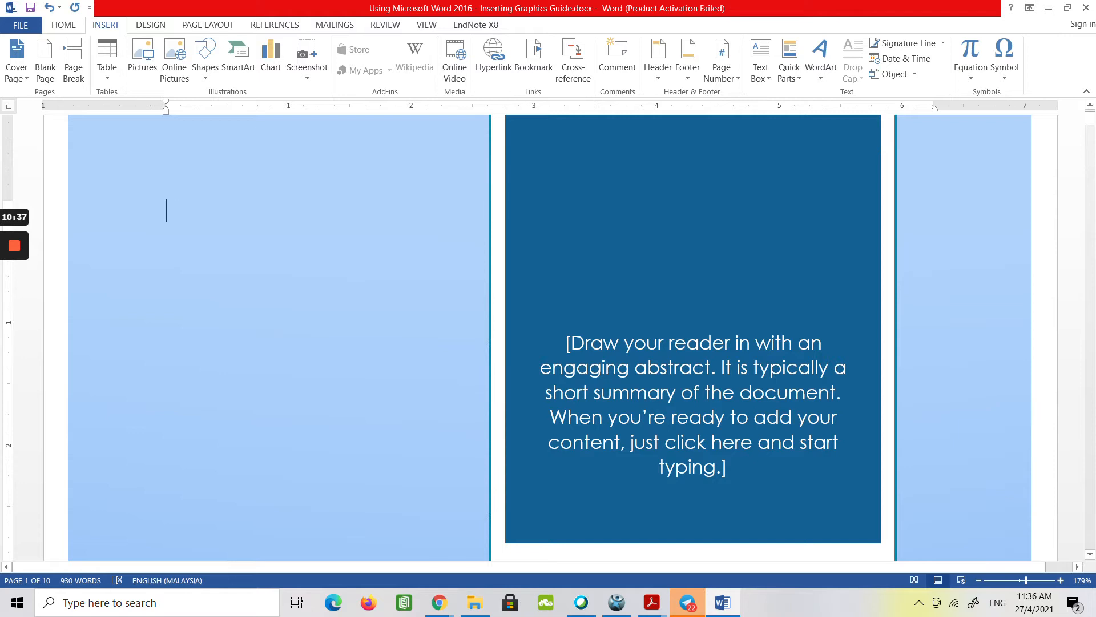
{"action": "left_click", "coordinate": [427, 25]}
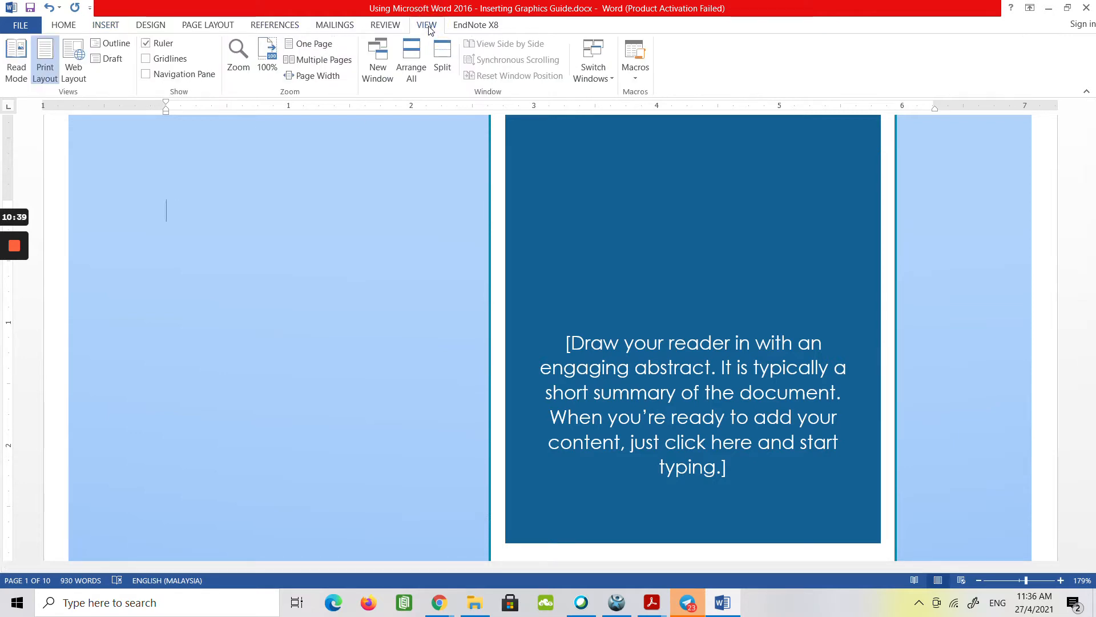
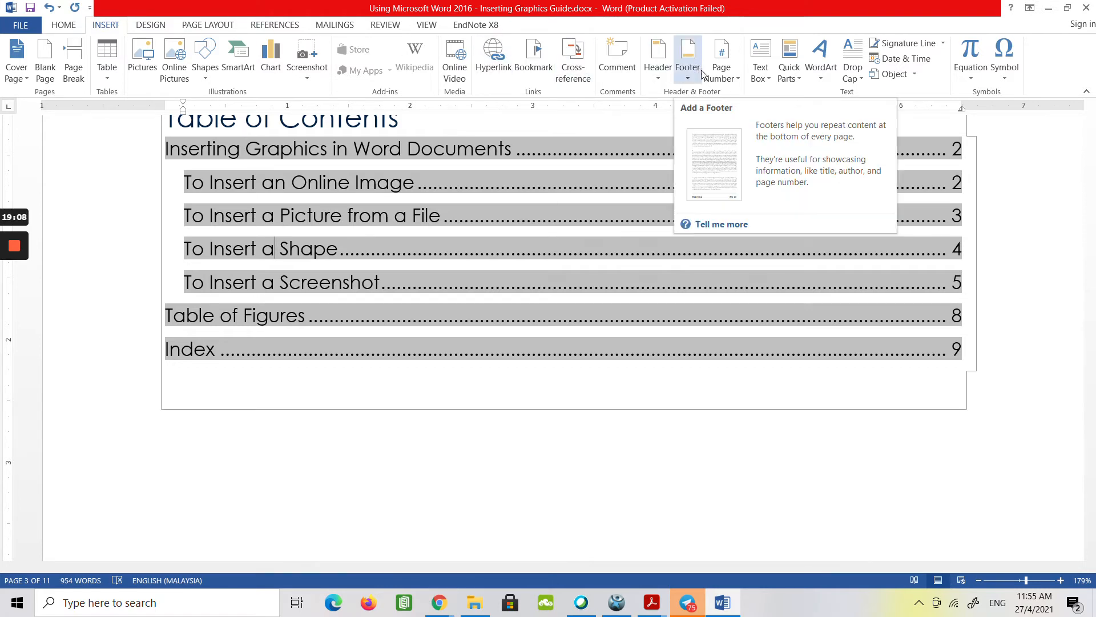
Format the page numbers so that the numbering starts at 0, keeping the 1, 2, 3 number format.
{"action": "left_click", "coordinate": [719, 81]}
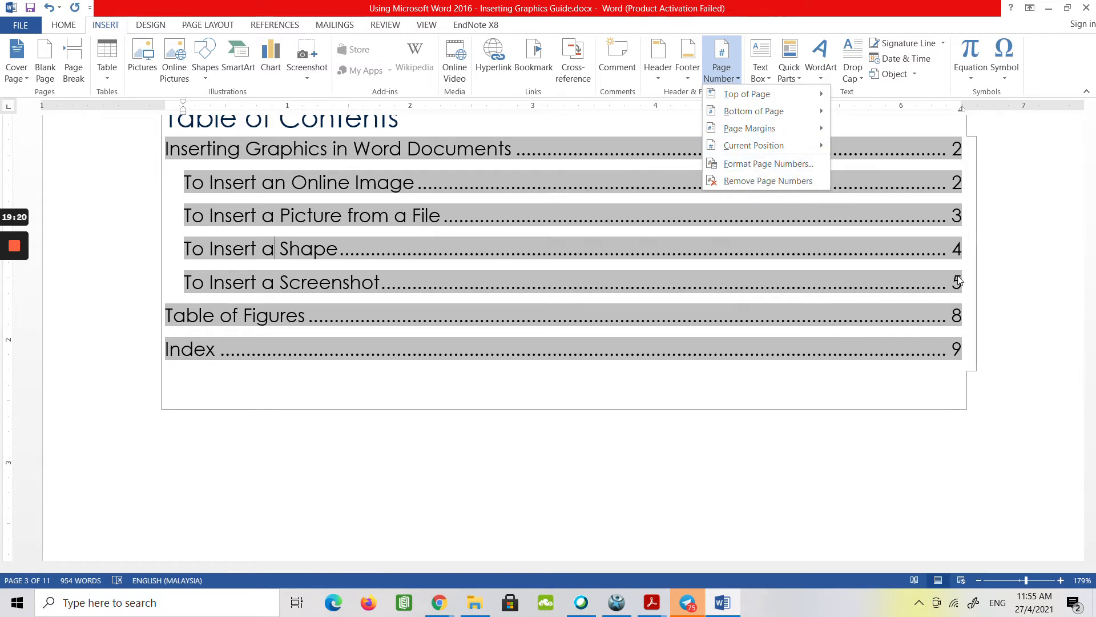
{"action": "left_click", "coordinate": [797, 164]}
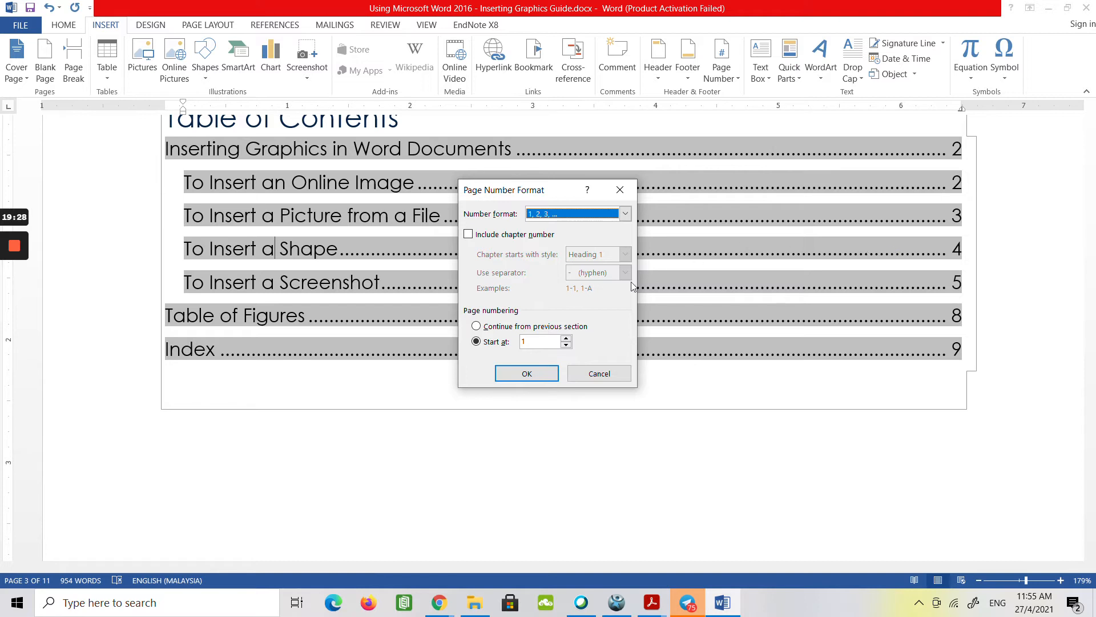
{"action": "left_click", "coordinate": [567, 345]}
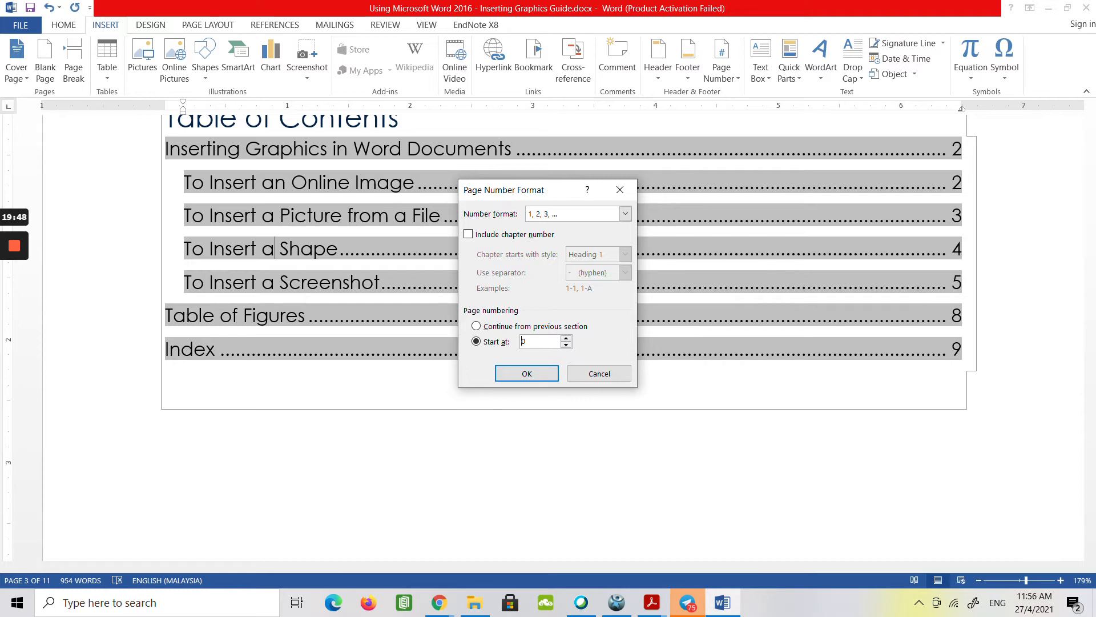
{"action": "left_click", "coordinate": [544, 374]}
Update only the page numbers in the table of contents and place the cursor below the table.
{"action": "scroll", "coordinate": [548, 337], "scroll_direction": "up", "scroll_amount": 6}
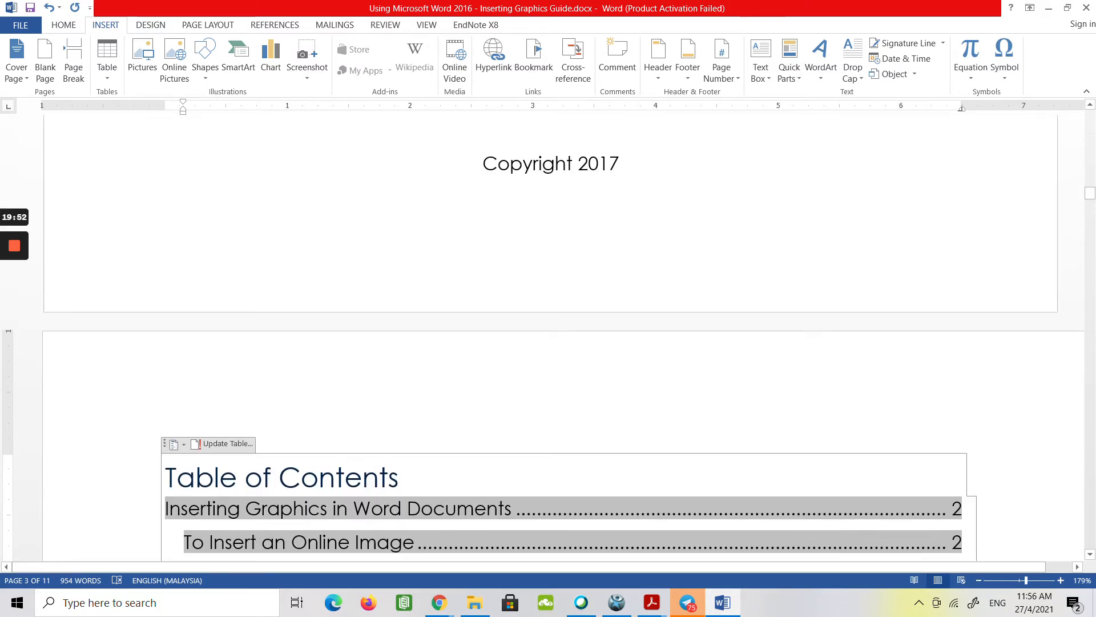
{"action": "scroll", "coordinate": [549, 337], "scroll_direction": "down", "scroll_amount": 5}
{"action": "mouse_move", "coordinate": [16, 310]}
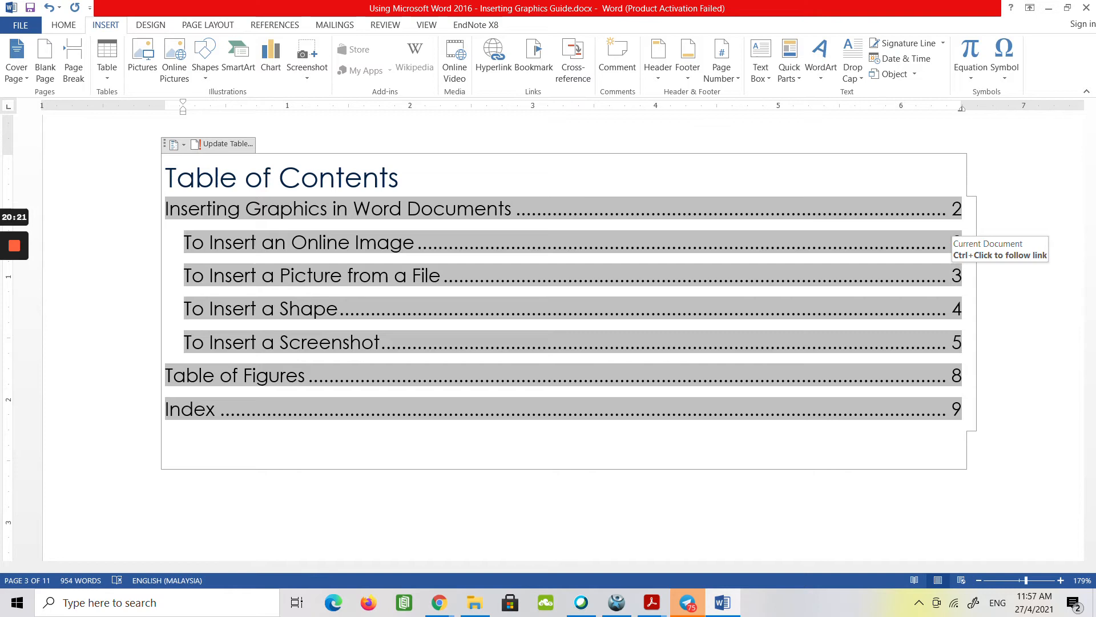
{"action": "left_click", "coordinate": [220, 146]}
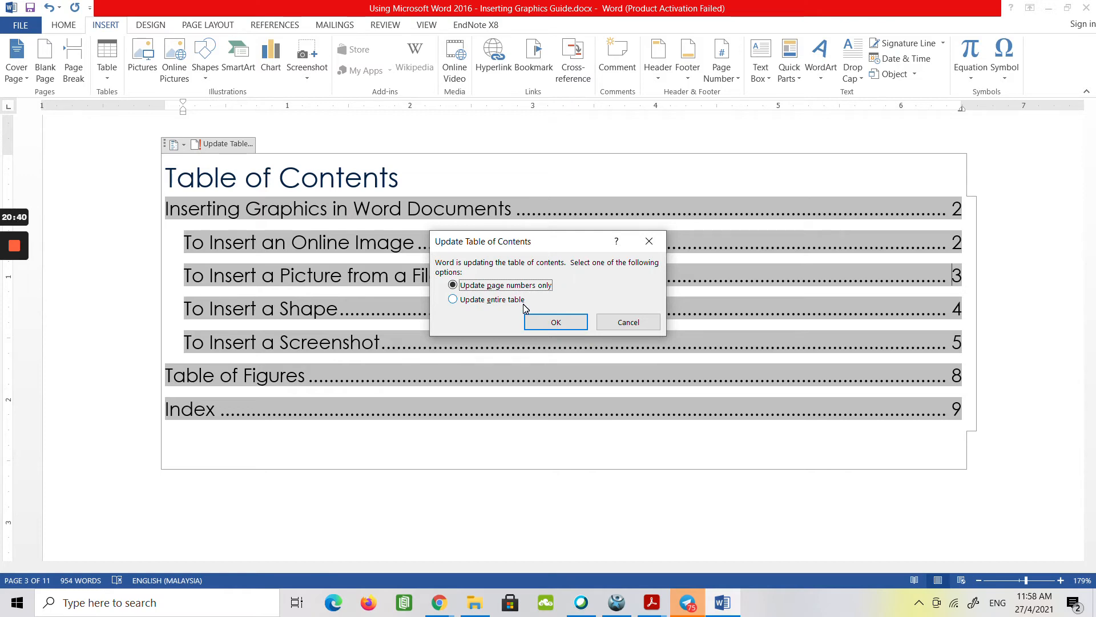
{"action": "left_click", "coordinate": [545, 325]}
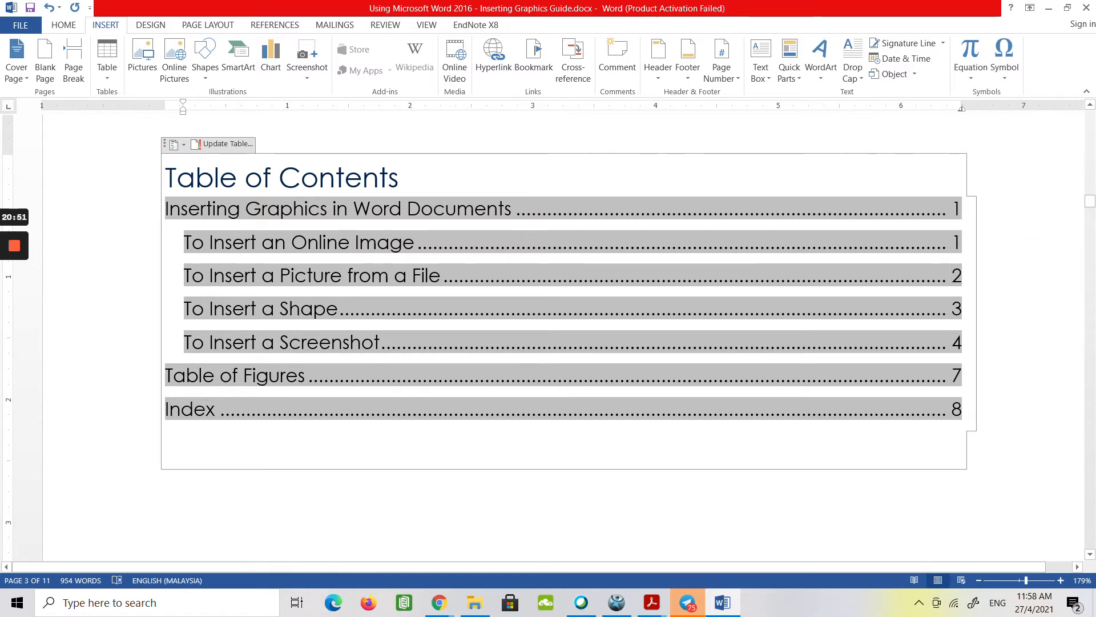
{"action": "left_click", "coordinate": [166, 485]}
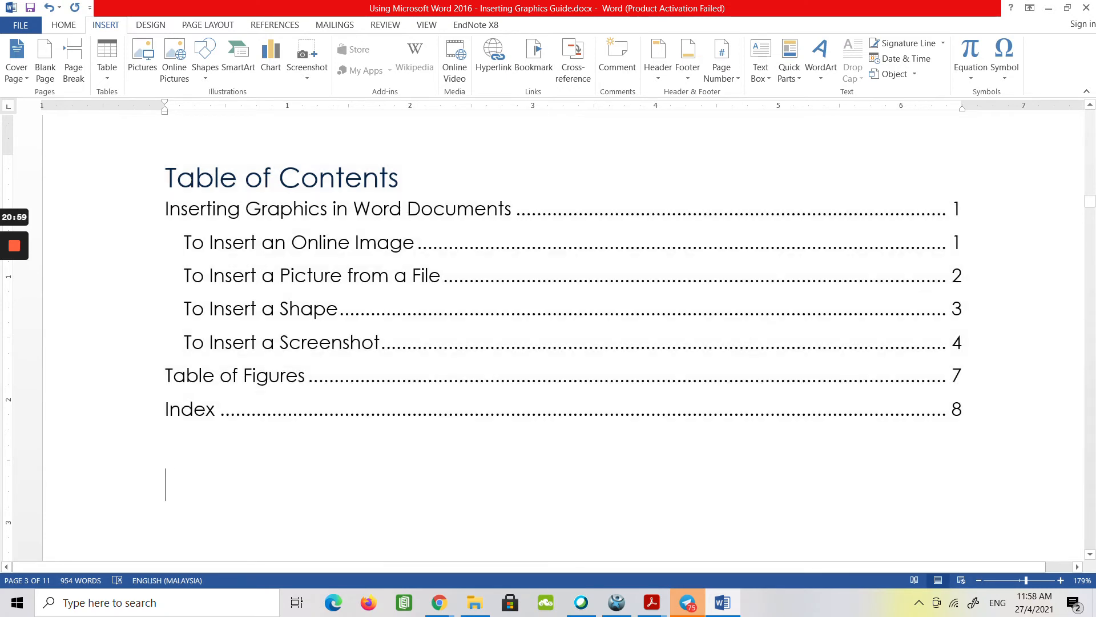
{"action": "mouse_move", "coordinate": [22, 320]}
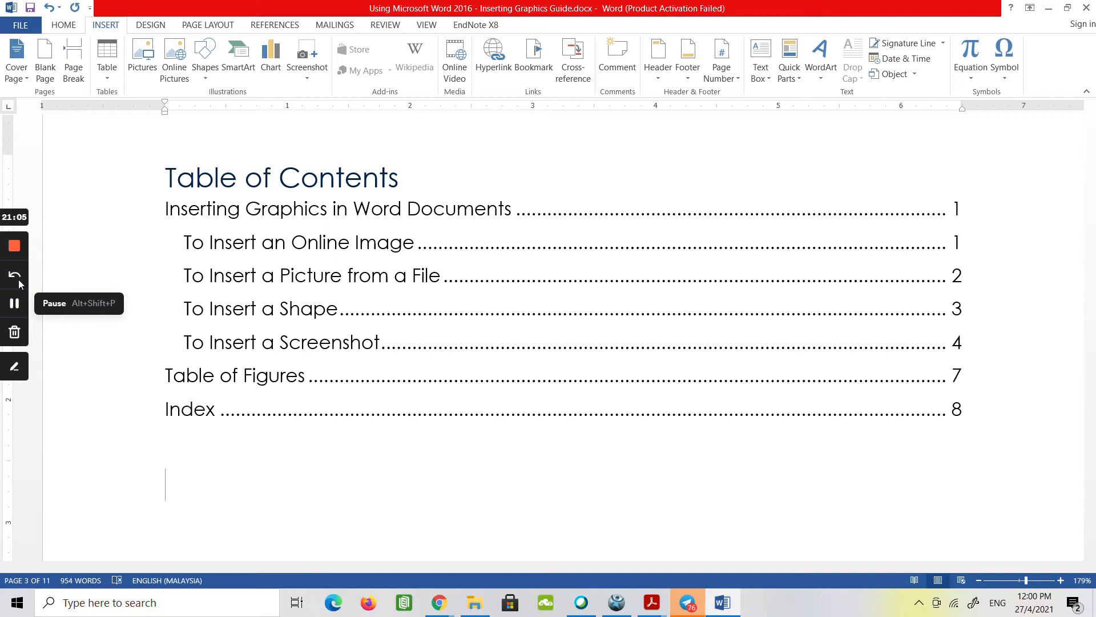
Set up an advanced find that searches by format for Bold Italic text.
{"action": "left_click", "coordinate": [63, 25]}
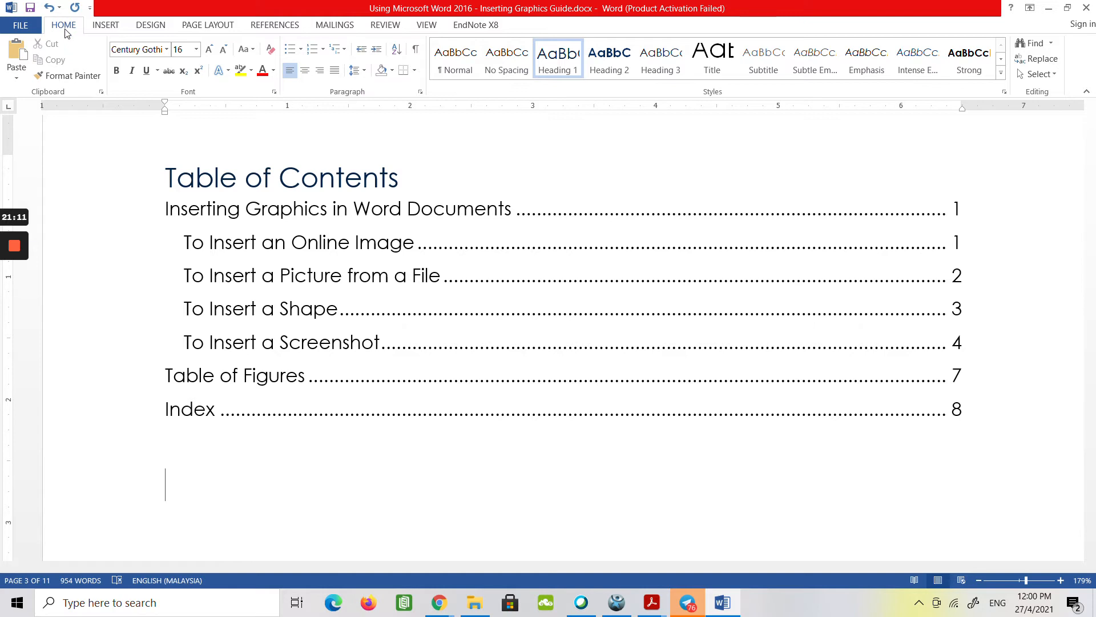
{"action": "left_click", "coordinate": [1053, 45]}
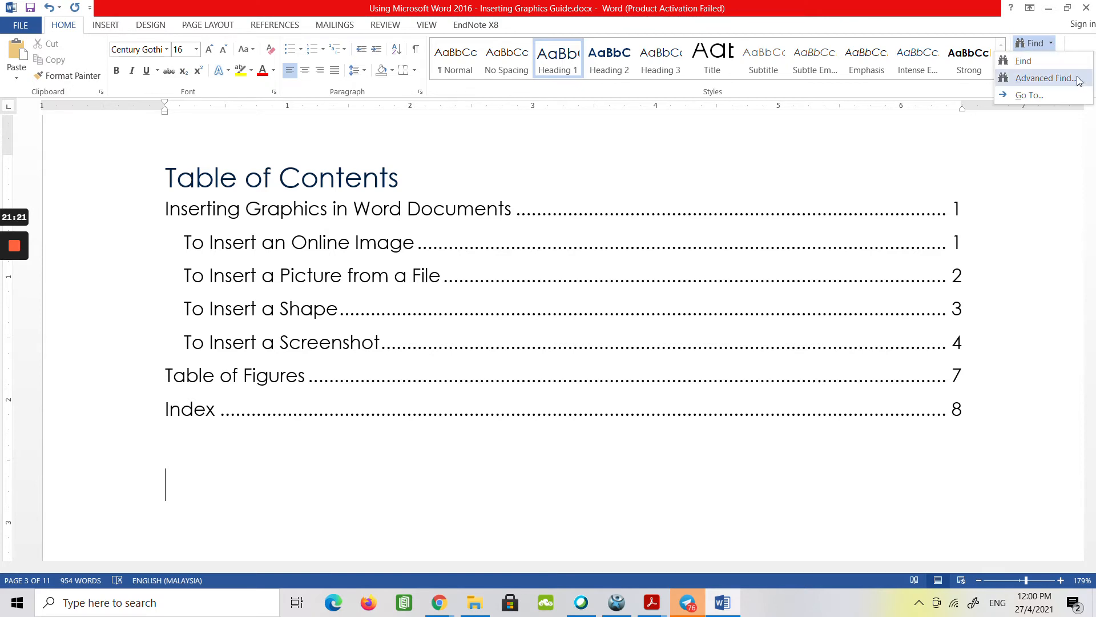
{"action": "left_click", "coordinate": [1060, 77]}
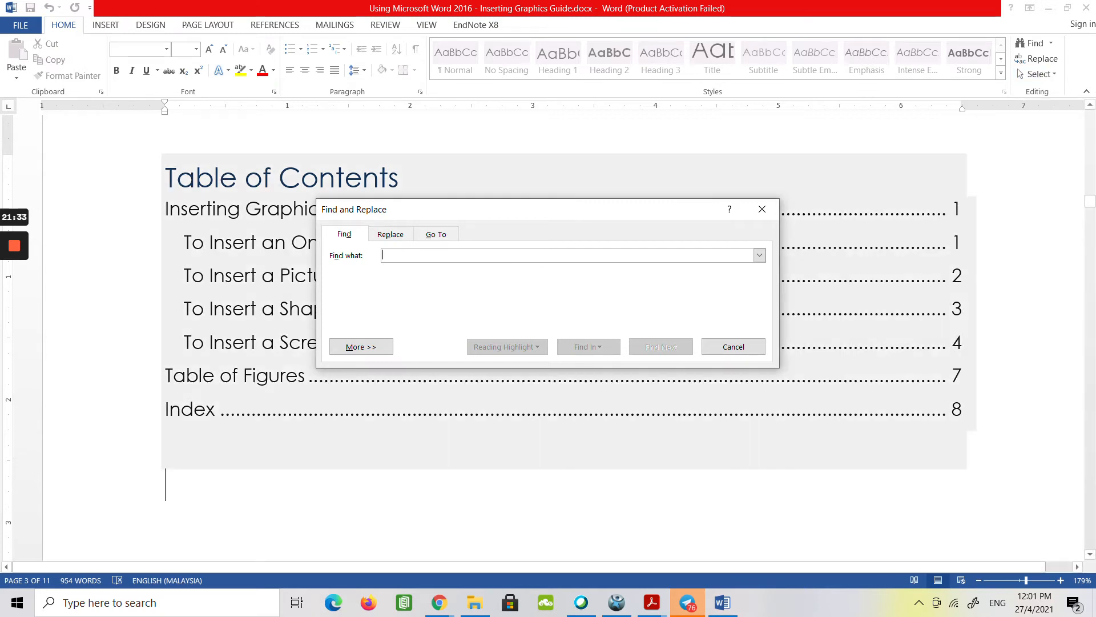
{"action": "left_click", "coordinate": [352, 347]}
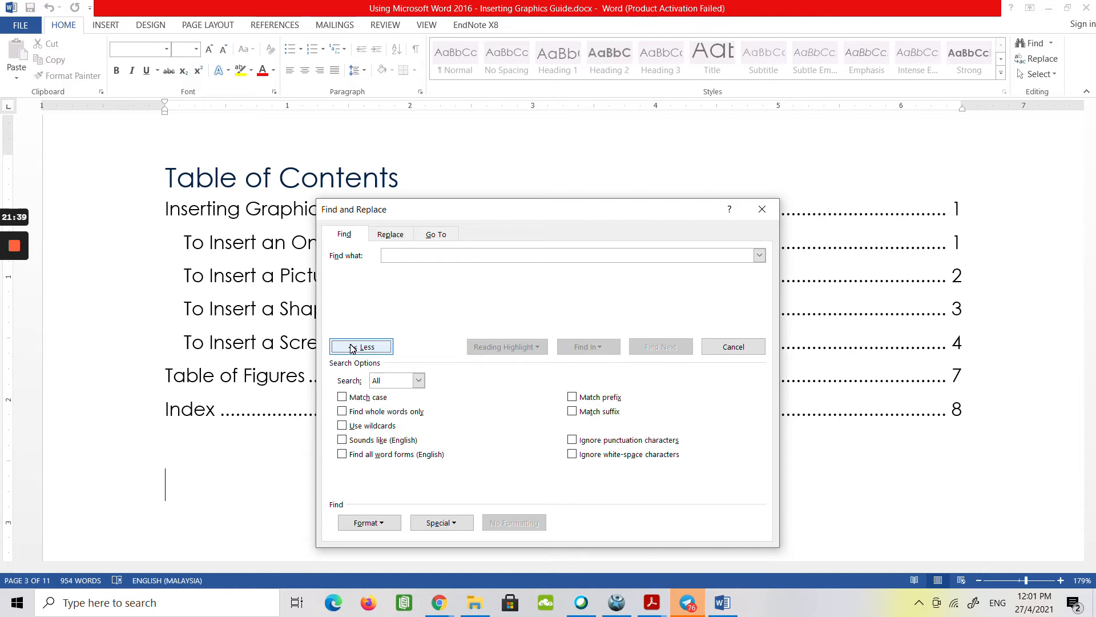
{"action": "left_click", "coordinate": [369, 522]}
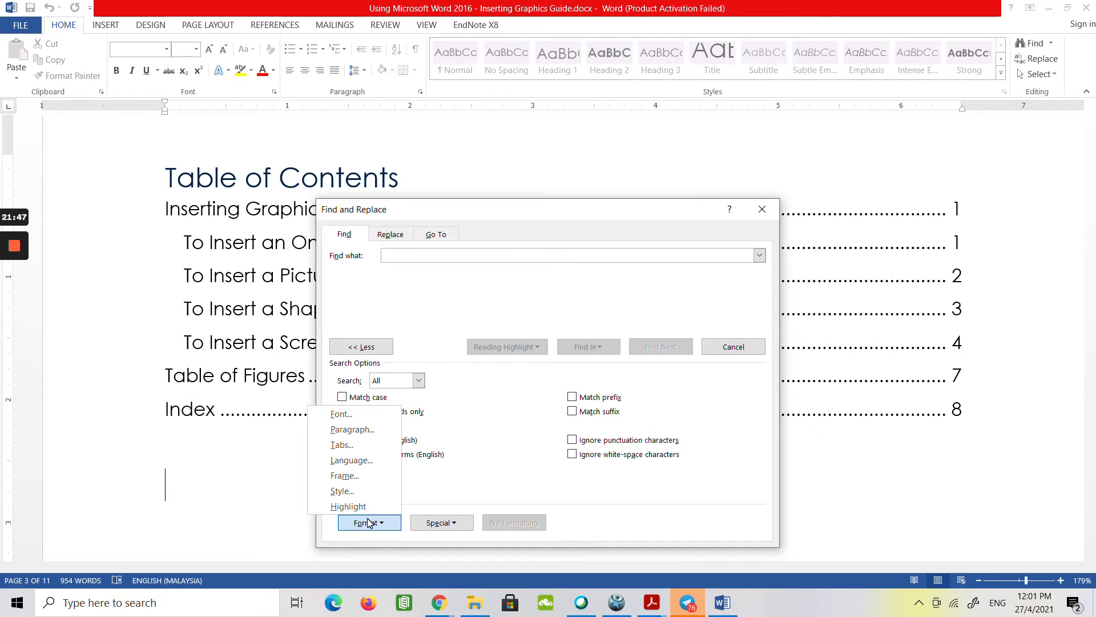
{"action": "left_click", "coordinate": [367, 414]}
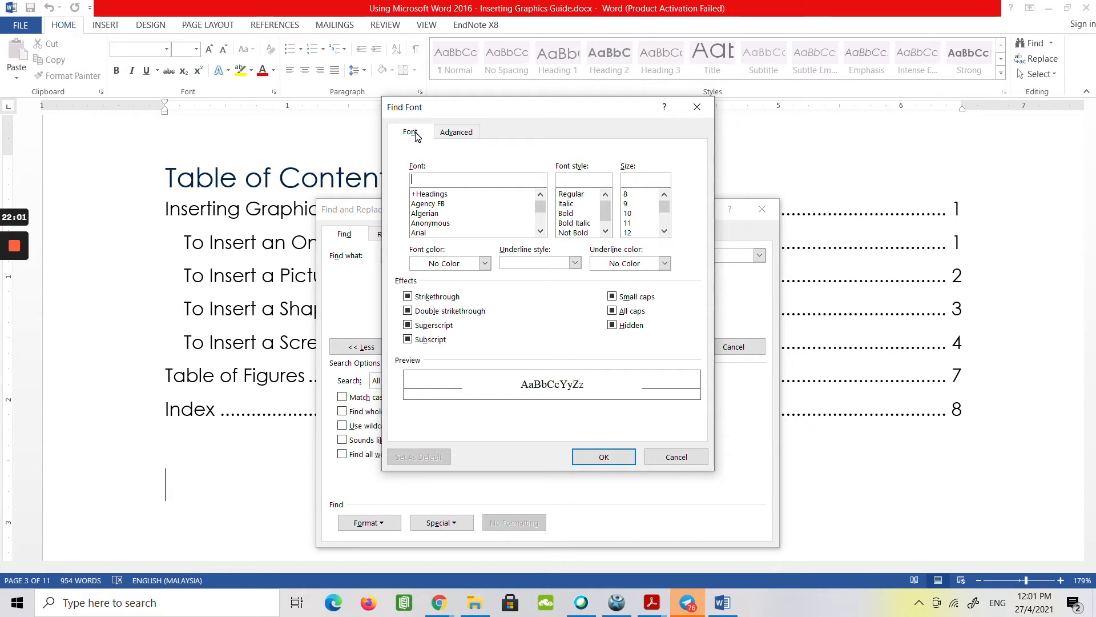
{"action": "left_click", "coordinate": [570, 224]}
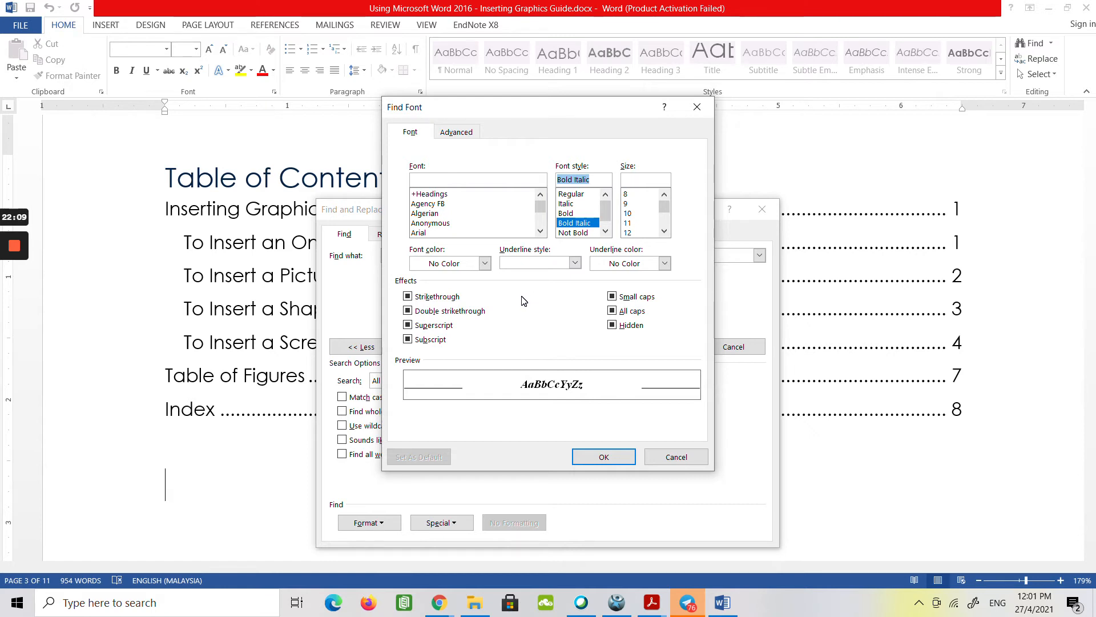
{"action": "left_click", "coordinate": [599, 456]}
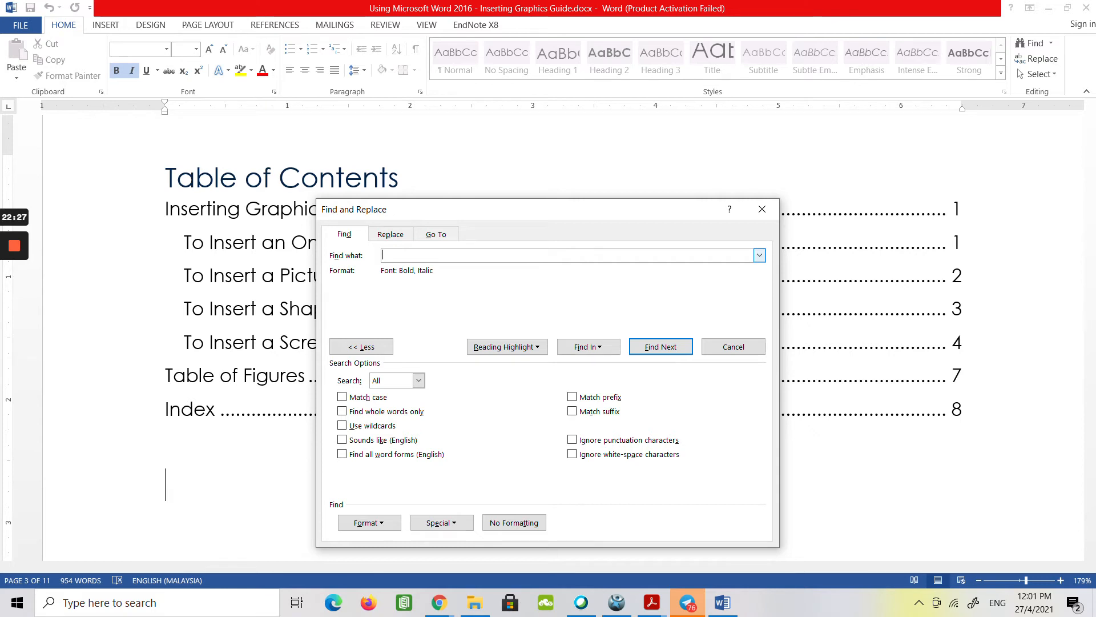
{"action": "left_click", "coordinate": [760, 256]}
{"action": "left_click", "coordinate": [760, 255]}
{"action": "left_click", "coordinate": [760, 255]}
{"action": "left_click", "coordinate": [761, 256]}
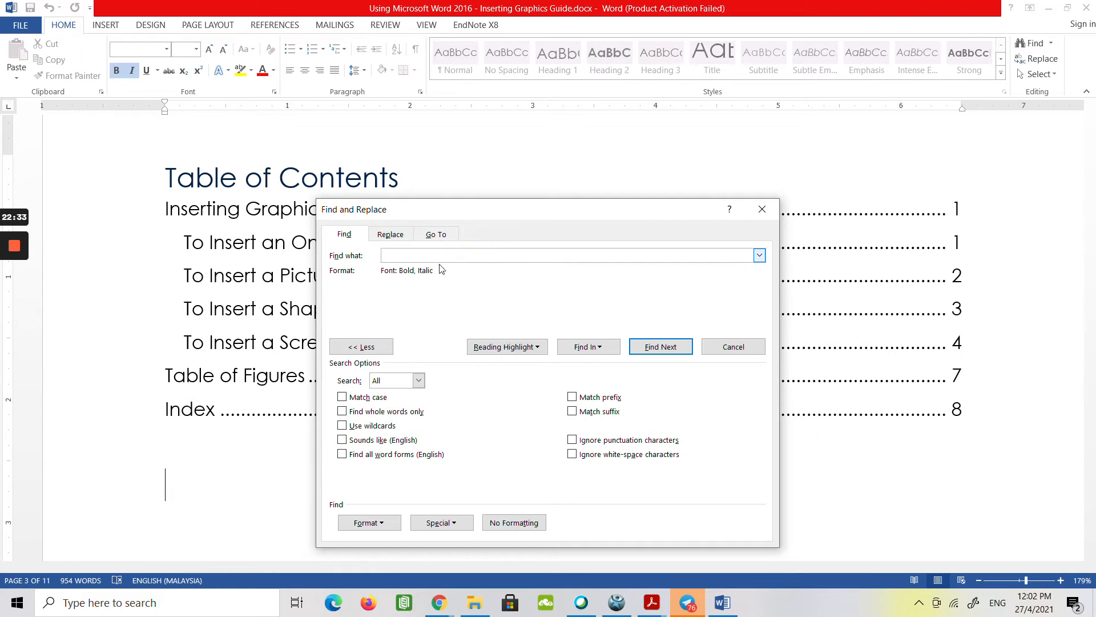
{"action": "left_click", "coordinate": [397, 271]}
{"action": "left_click", "coordinate": [436, 252]}
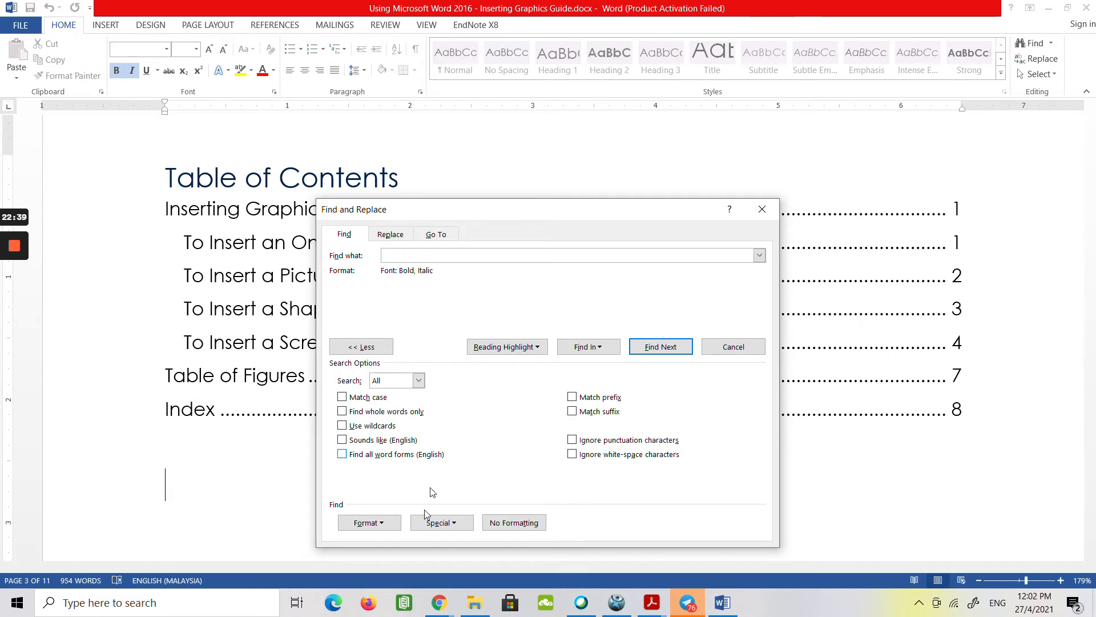
{"action": "left_click", "coordinate": [373, 522]}
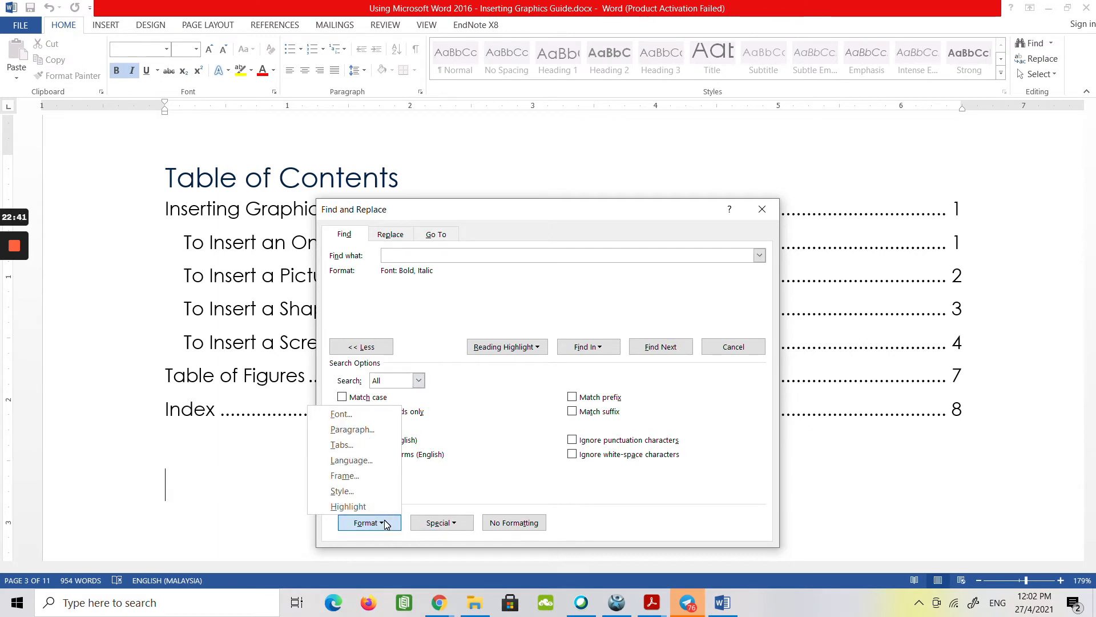
{"action": "left_click", "coordinate": [386, 525]}
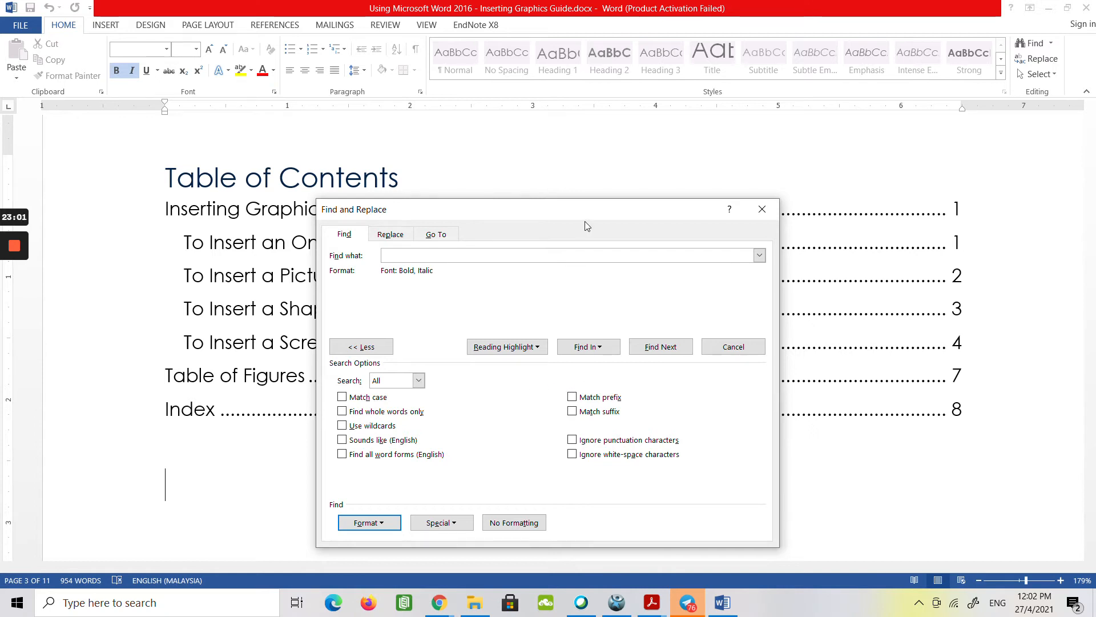
Find the next bold italic passage, close the search and apply the Heading 3 style to that paragraph about receiving pictures.
{"action": "left_click", "coordinate": [653, 349]}
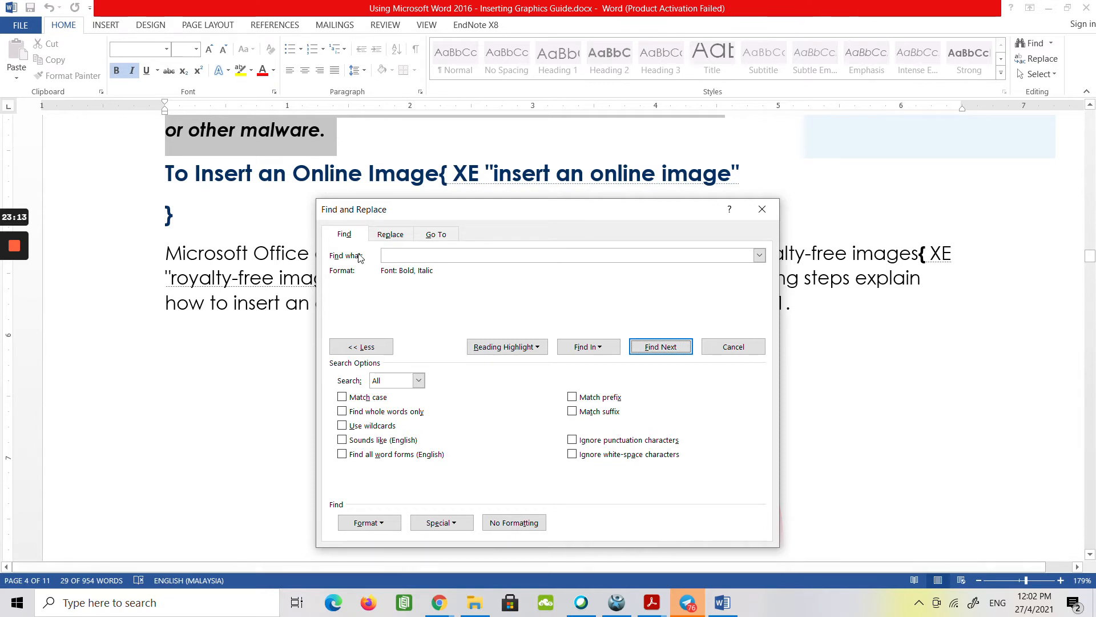
{"action": "left_click", "coordinate": [740, 348]}
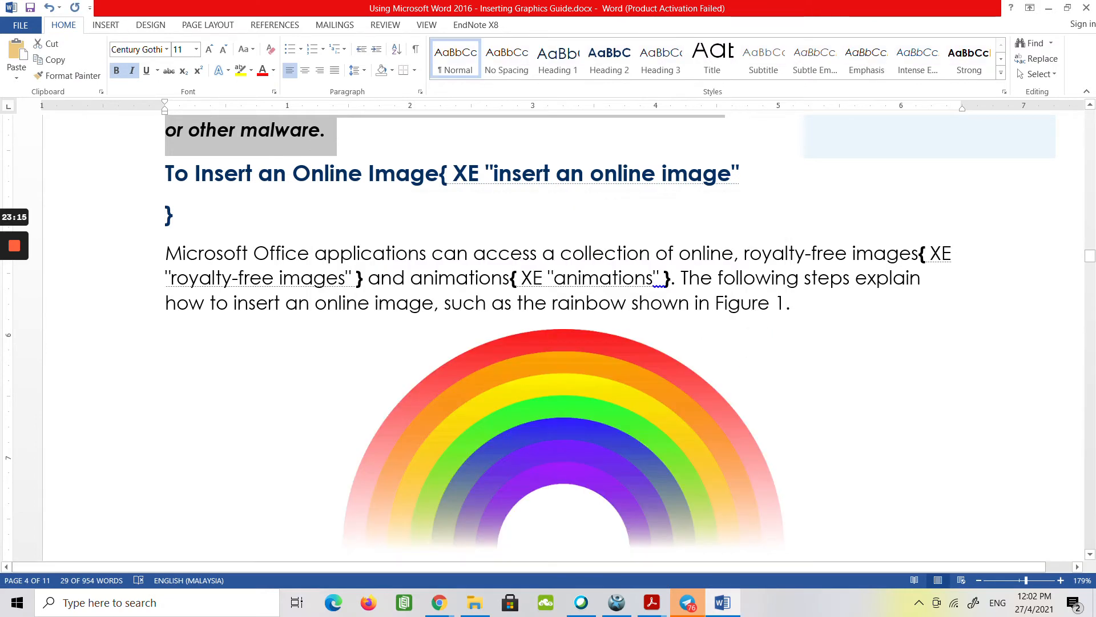
{"action": "scroll", "coordinate": [218, 416], "scroll_direction": "up", "scroll_amount": 2}
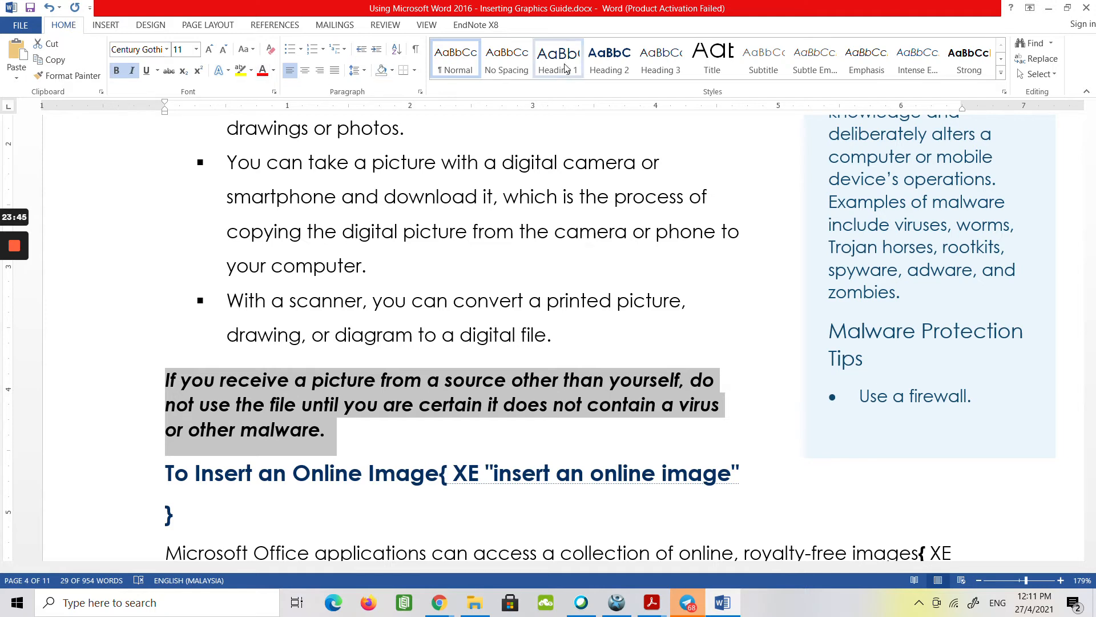
{"action": "left_click", "coordinate": [652, 73]}
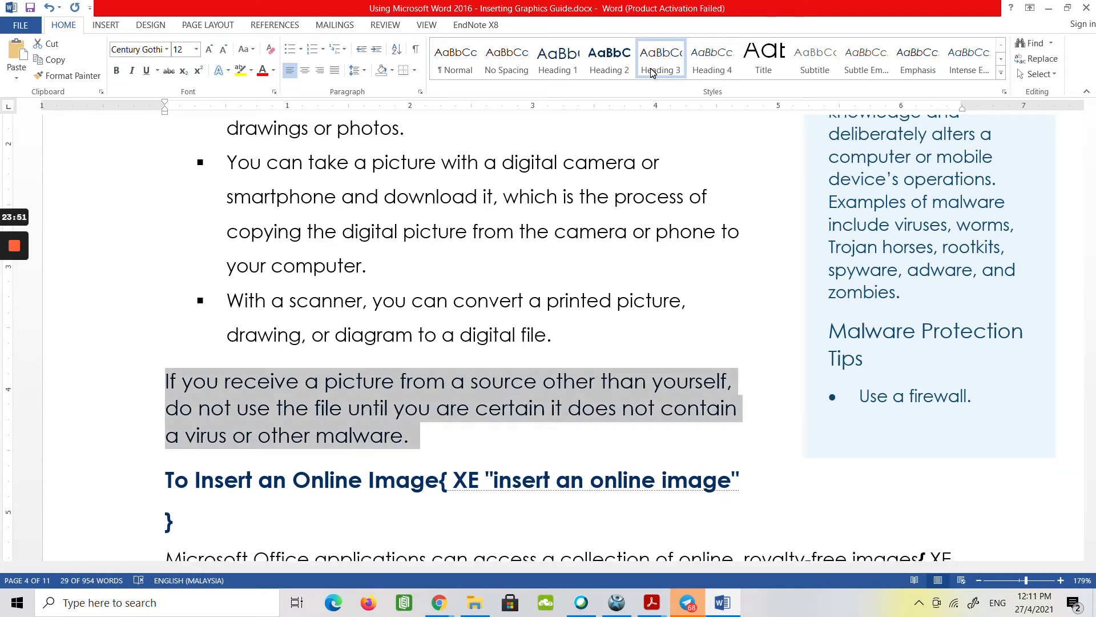
{"action": "left_click", "coordinate": [436, 337]}
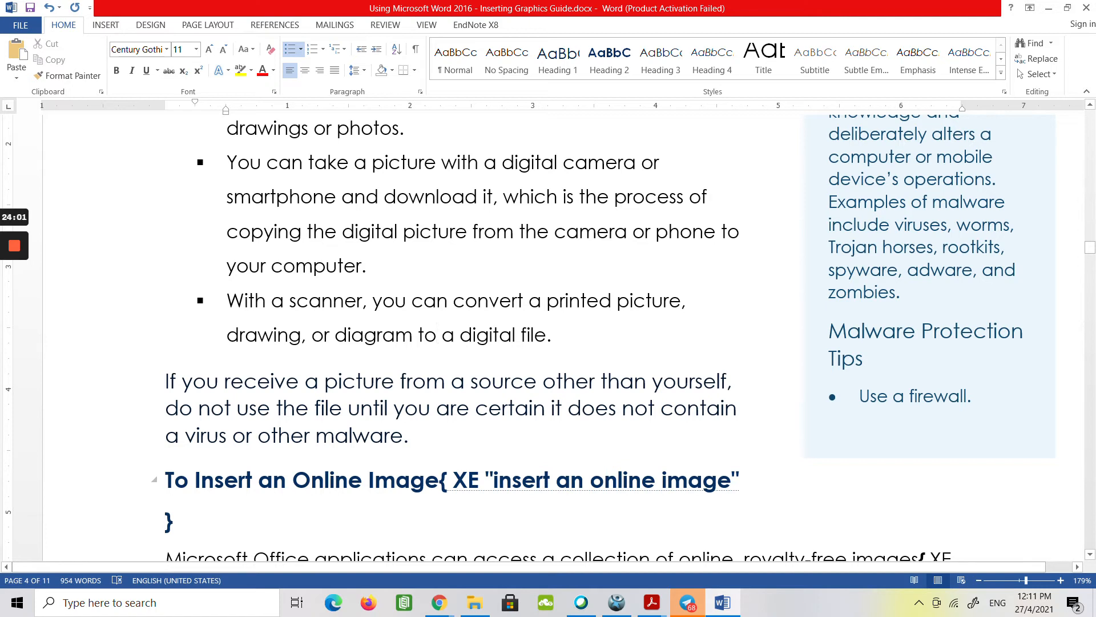
Shorten the malware sidebar text box so it ends just below the What Is Malware? paragraph.
{"action": "left_click", "coordinate": [915, 434]}
{"action": "left_click_drag", "start_coordinate": [931, 458], "coordinate": [930, 313]}
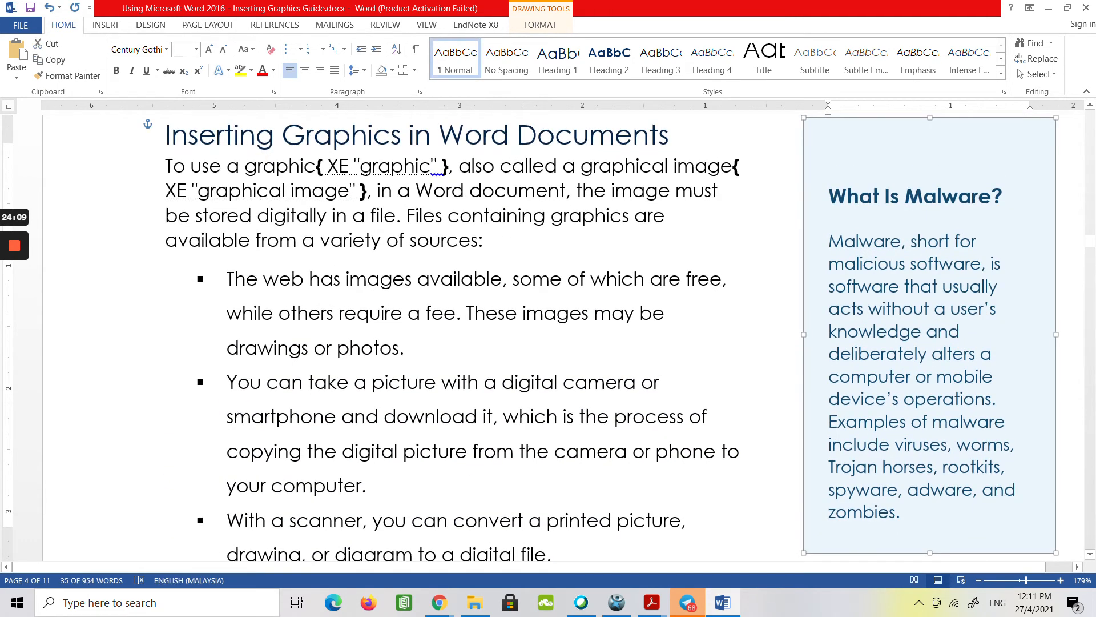
{"action": "scroll", "coordinate": [562, 337], "scroll_direction": "down", "scroll_amount": 2}
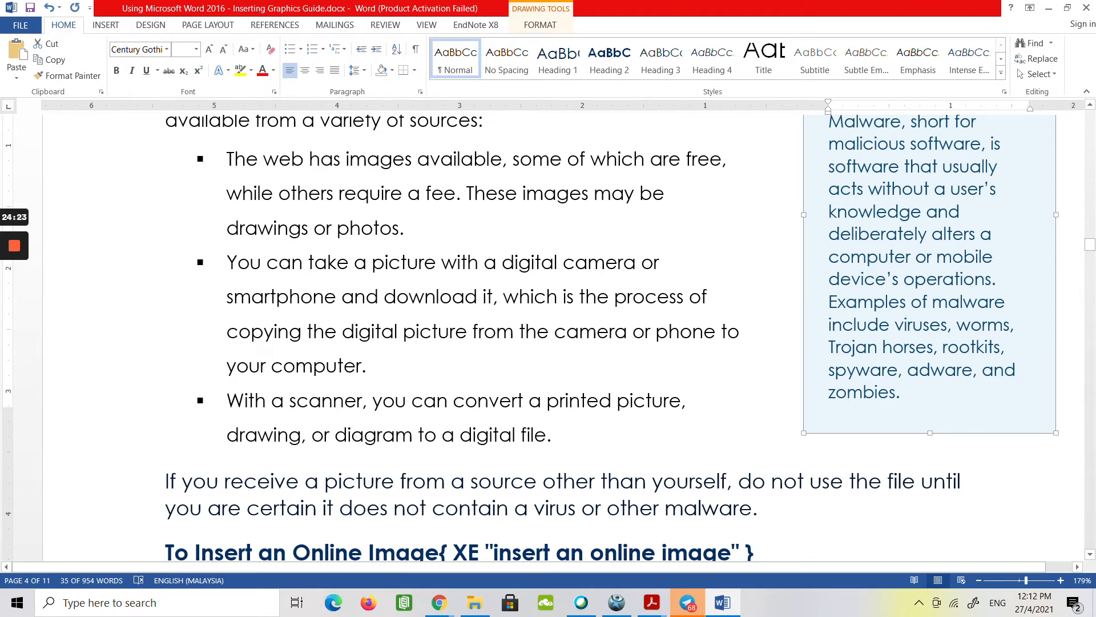
{"action": "mouse_move", "coordinate": [14, 303]}
Return to the table of contents and update the entire table.
{"action": "scroll", "coordinate": [563, 337], "scroll_direction": "up", "scroll_amount": 20}
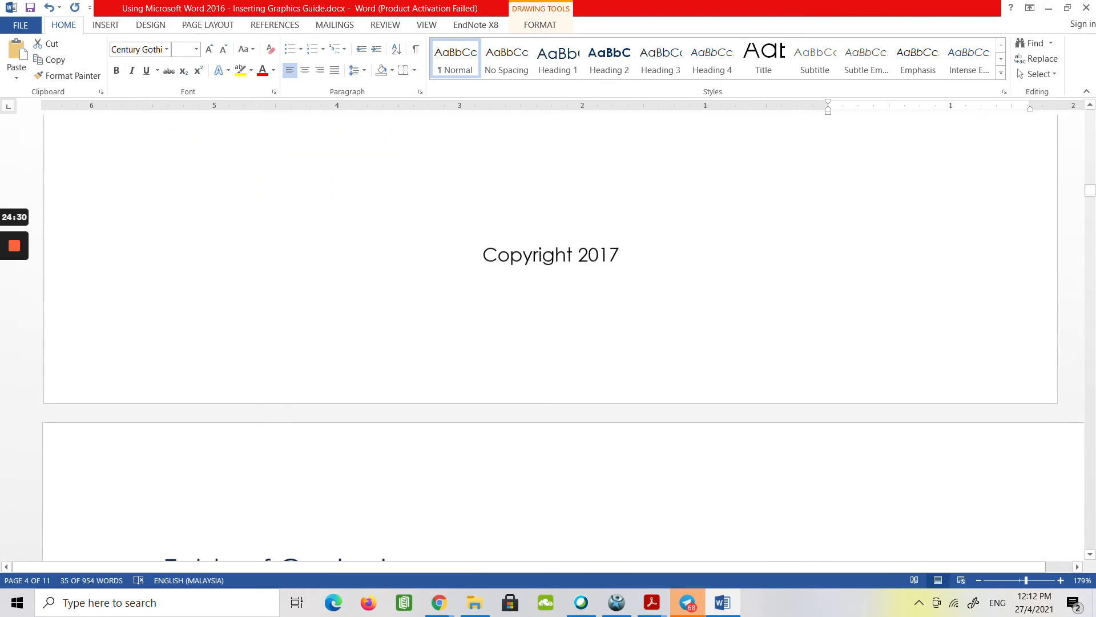
{"action": "scroll", "coordinate": [563, 337], "scroll_direction": "down", "scroll_amount": 6}
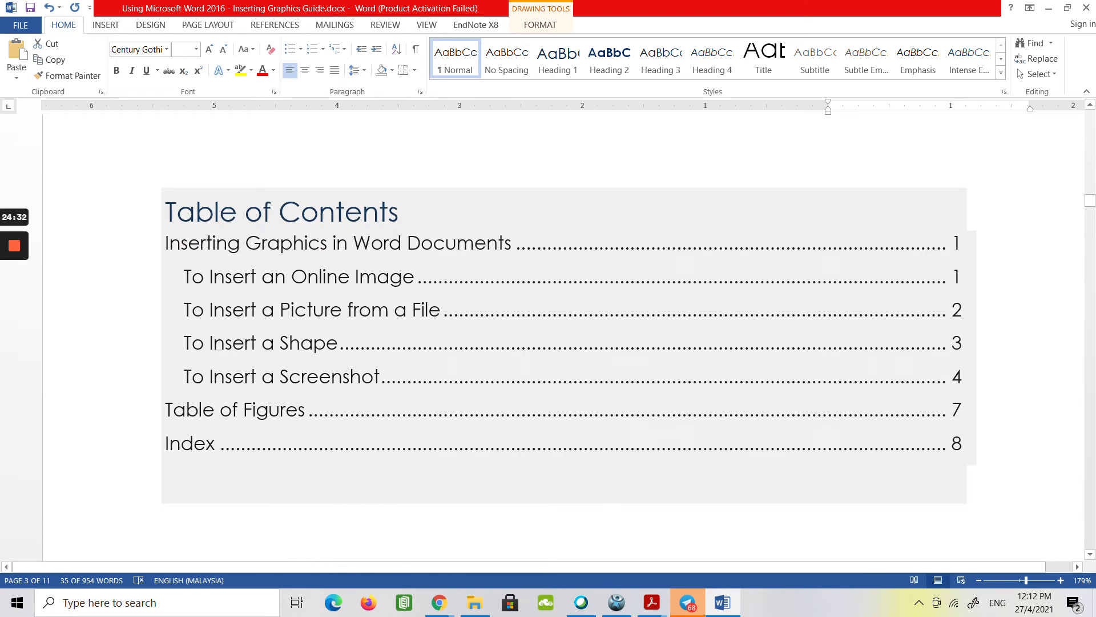
{"action": "left_click", "coordinate": [435, 348]}
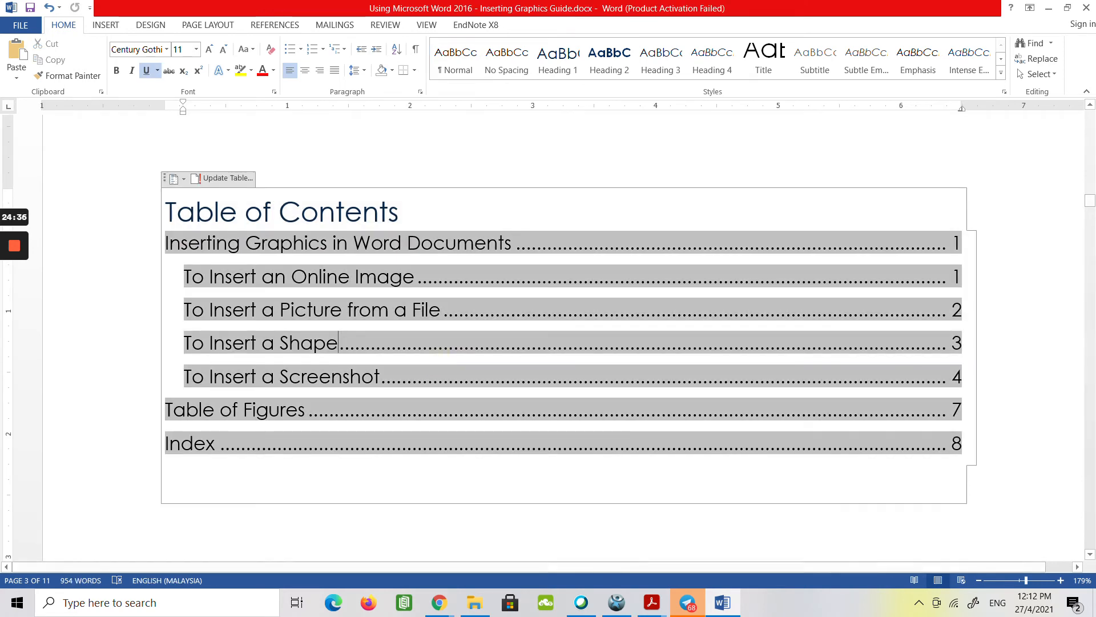
{"action": "left_click", "coordinate": [225, 175]}
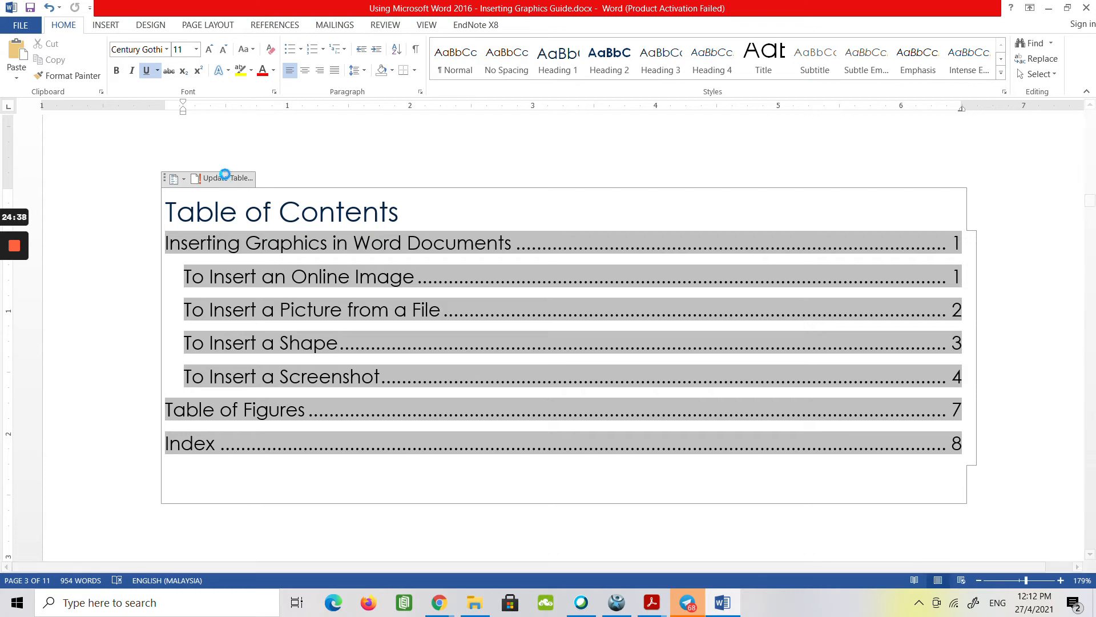
{"action": "left_click", "coordinate": [453, 300]}
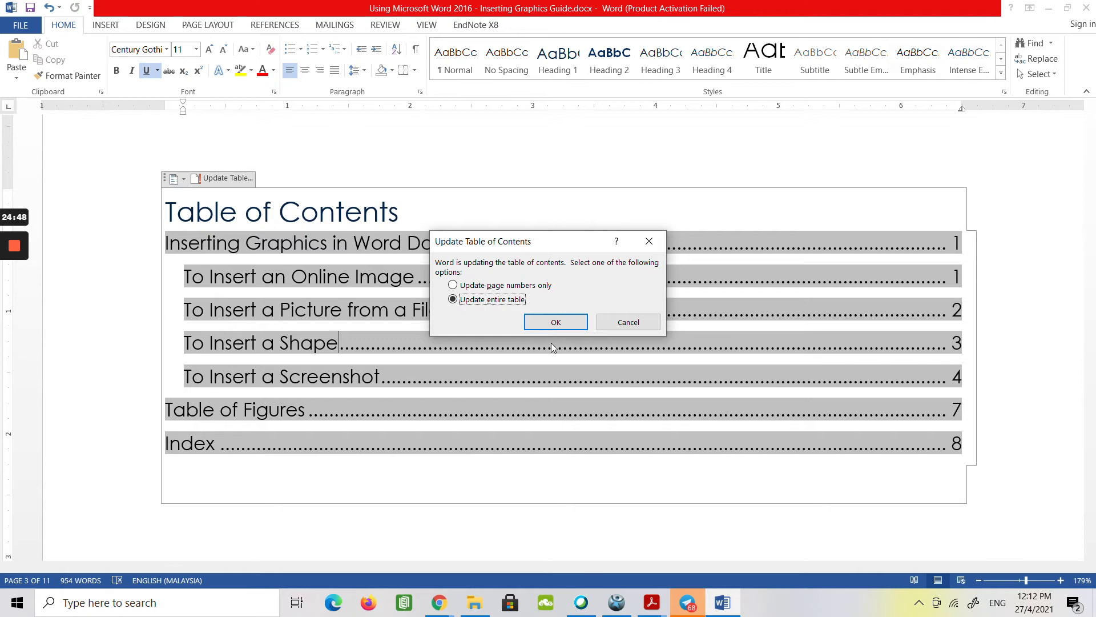
{"action": "left_click", "coordinate": [551, 323]}
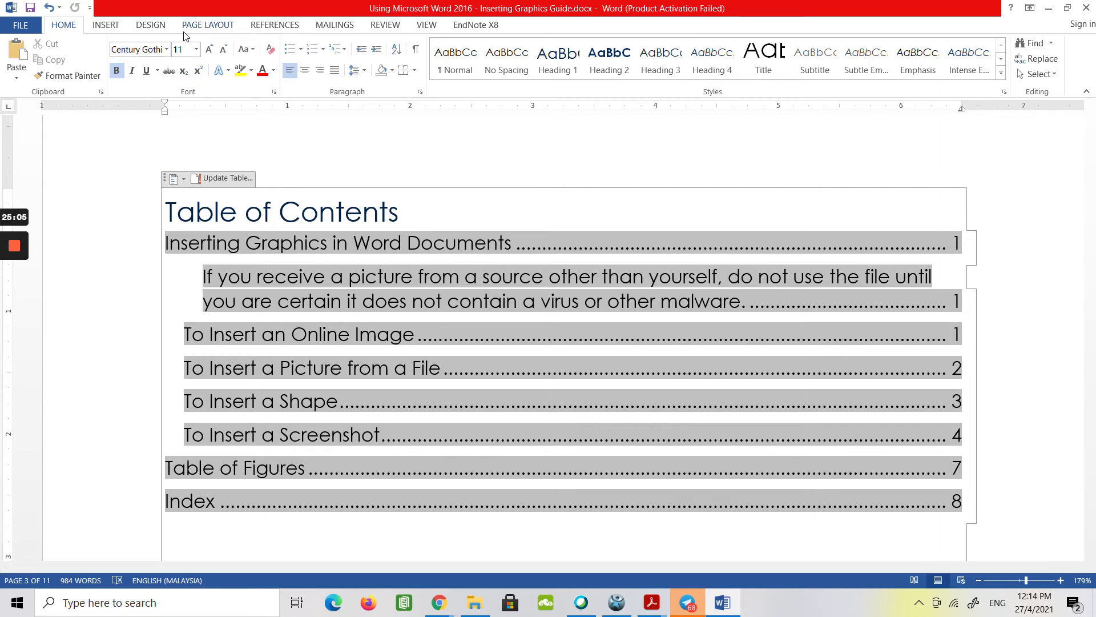
Open the custom table of contents settings and choose the Simple format for the existing table.
{"action": "left_click", "coordinate": [264, 27]}
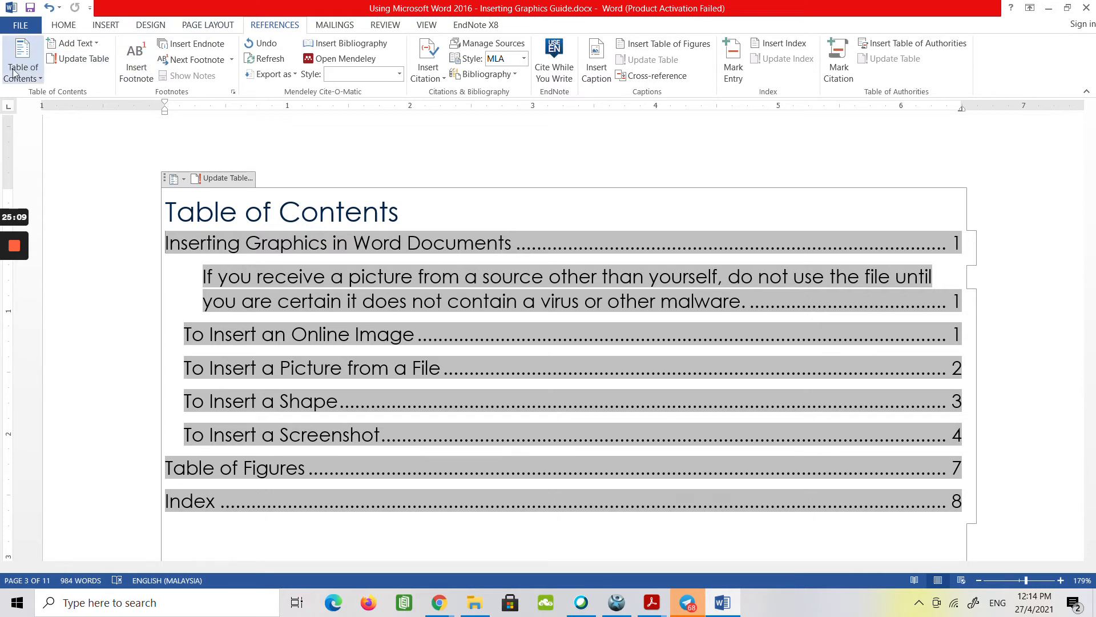
{"action": "left_click", "coordinate": [32, 80]}
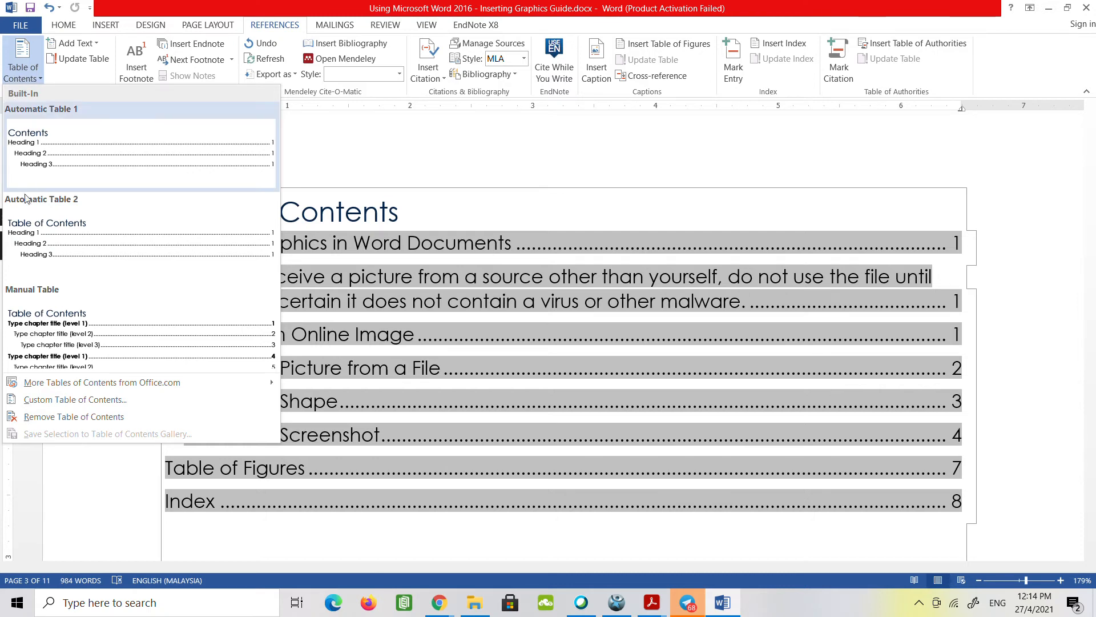
{"action": "left_click", "coordinate": [56, 400]}
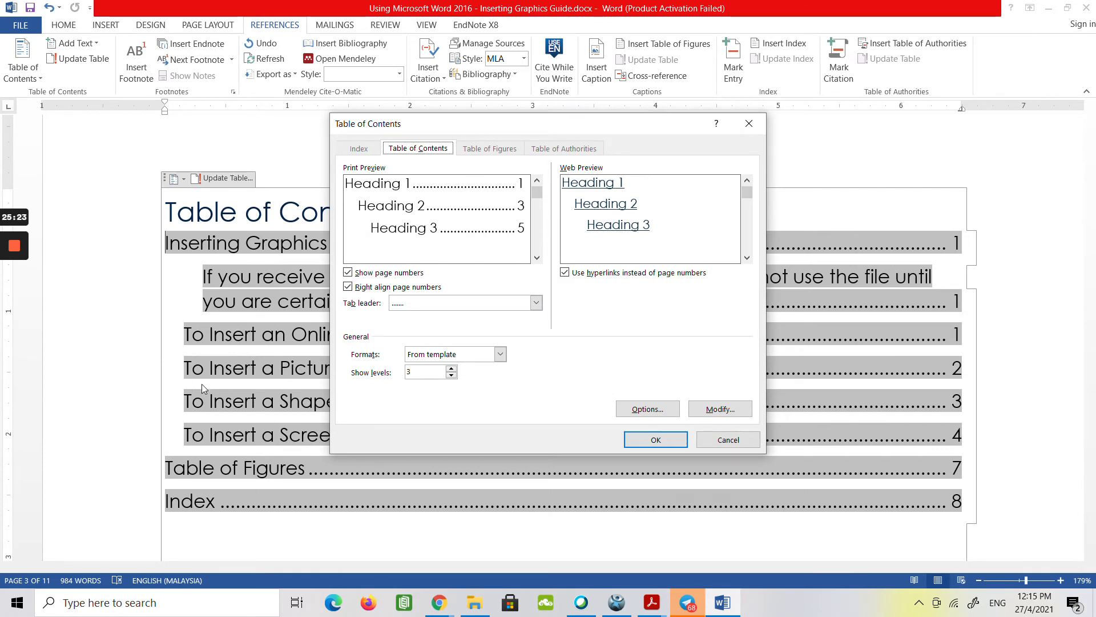
{"action": "left_click", "coordinate": [493, 354]}
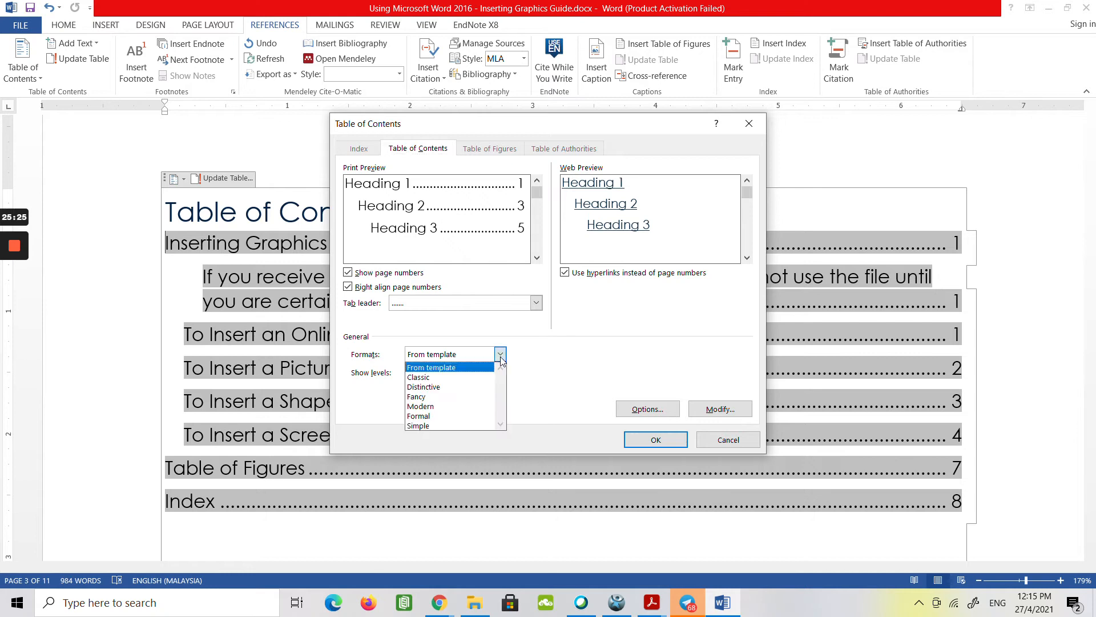
{"action": "left_click", "coordinate": [449, 425]}
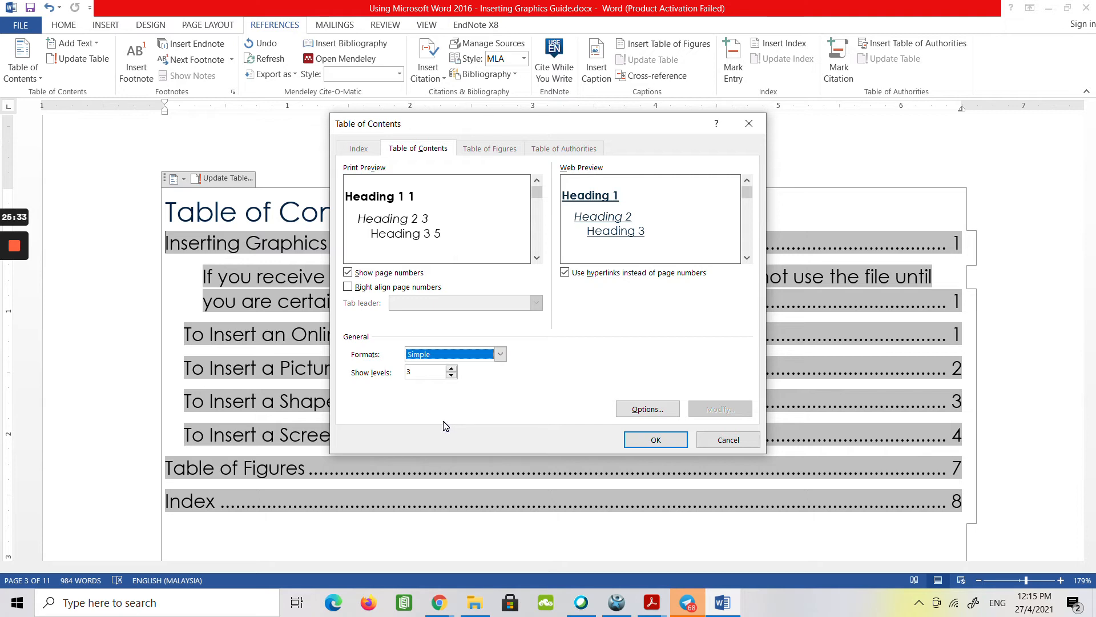
Right-align the page numbers with a dotted tab leader and replace the existing table of contents.
{"action": "left_click", "coordinate": [398, 288]}
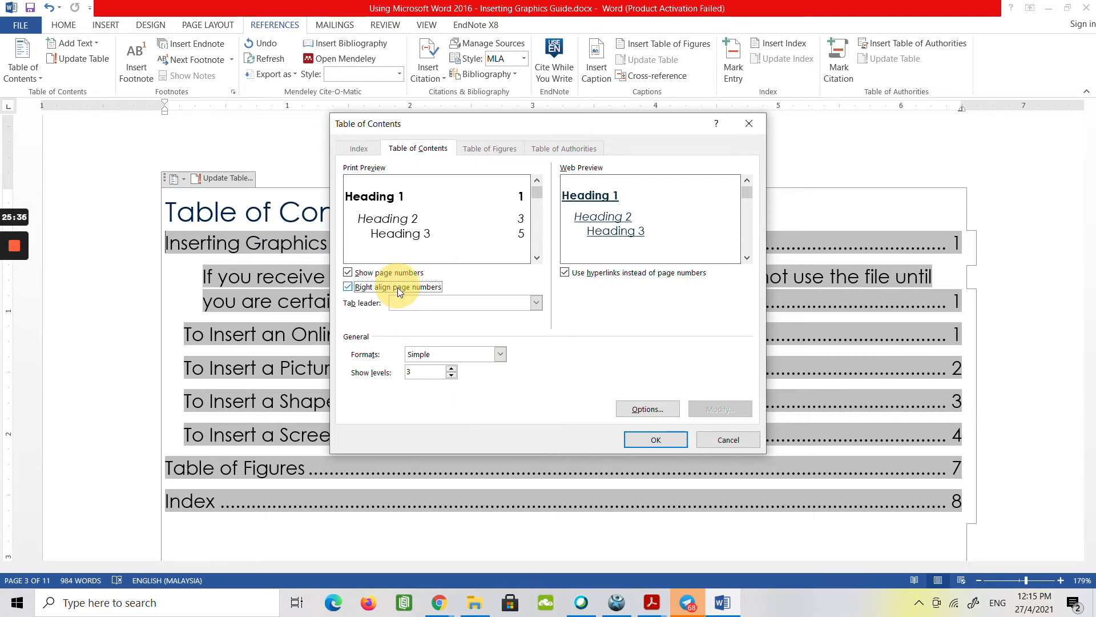
{"action": "left_click", "coordinate": [366, 288]}
{"action": "left_click", "coordinate": [366, 288]}
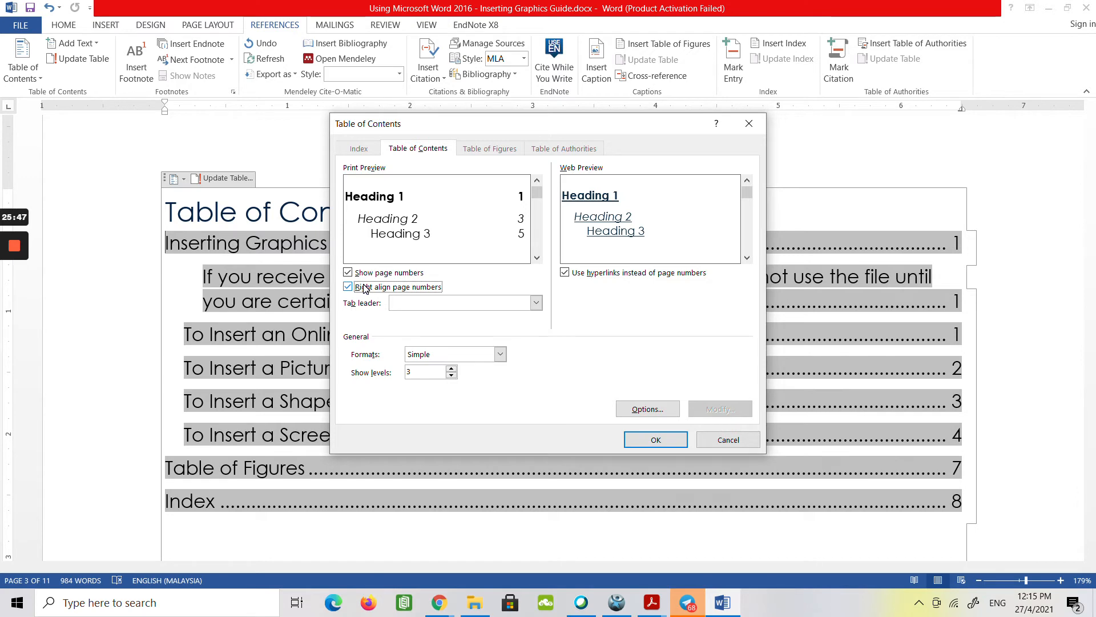
{"action": "left_click", "coordinate": [434, 303]}
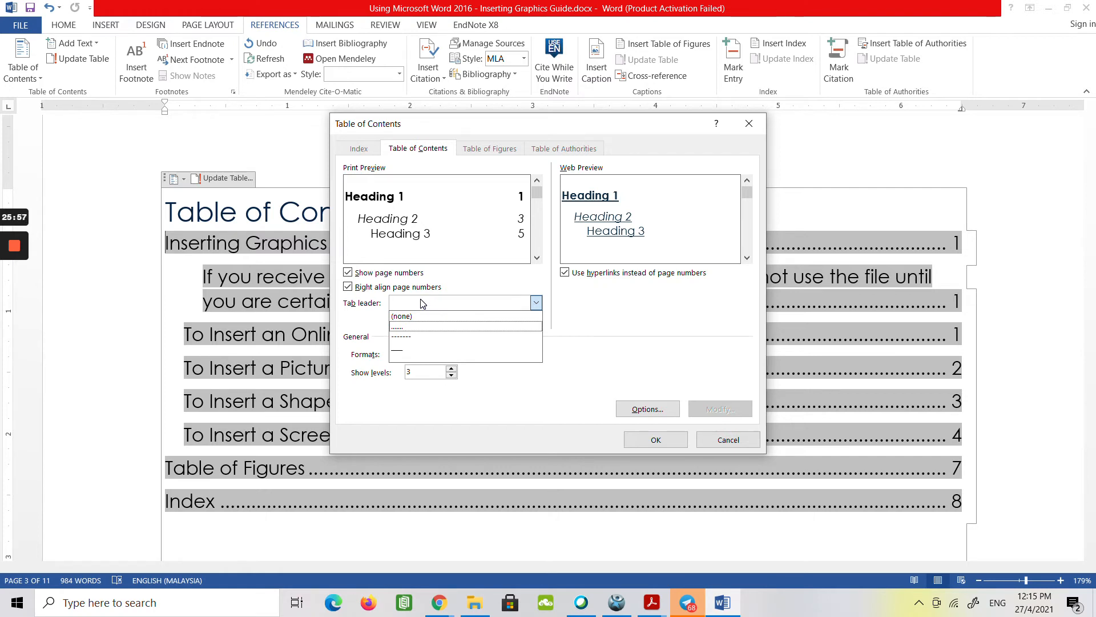
{"action": "left_click", "coordinate": [408, 326]}
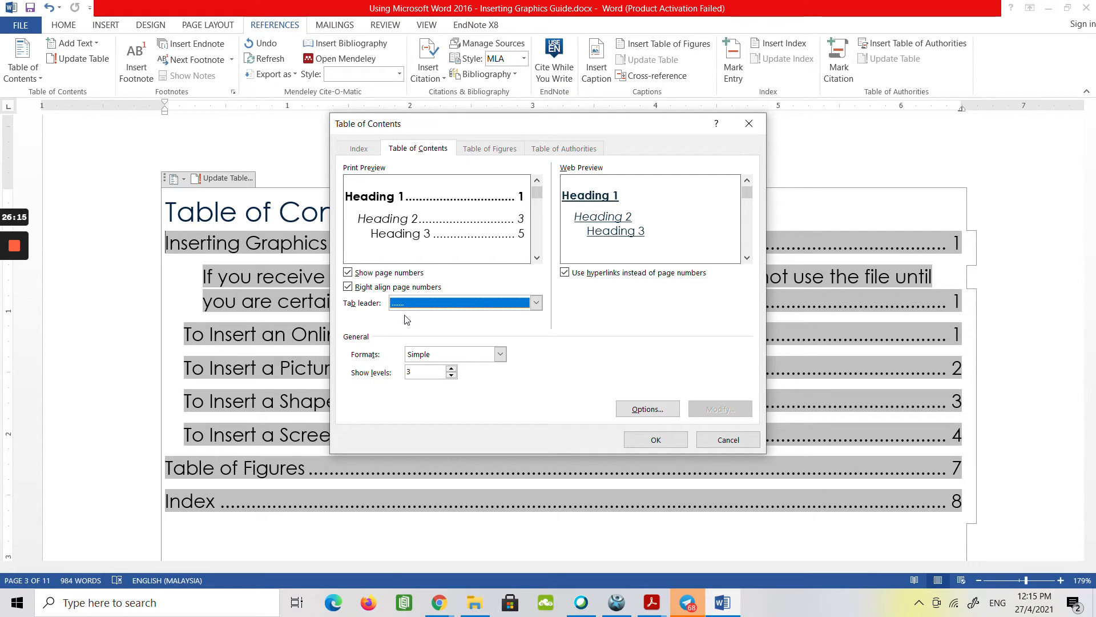
{"action": "left_click", "coordinate": [637, 442]}
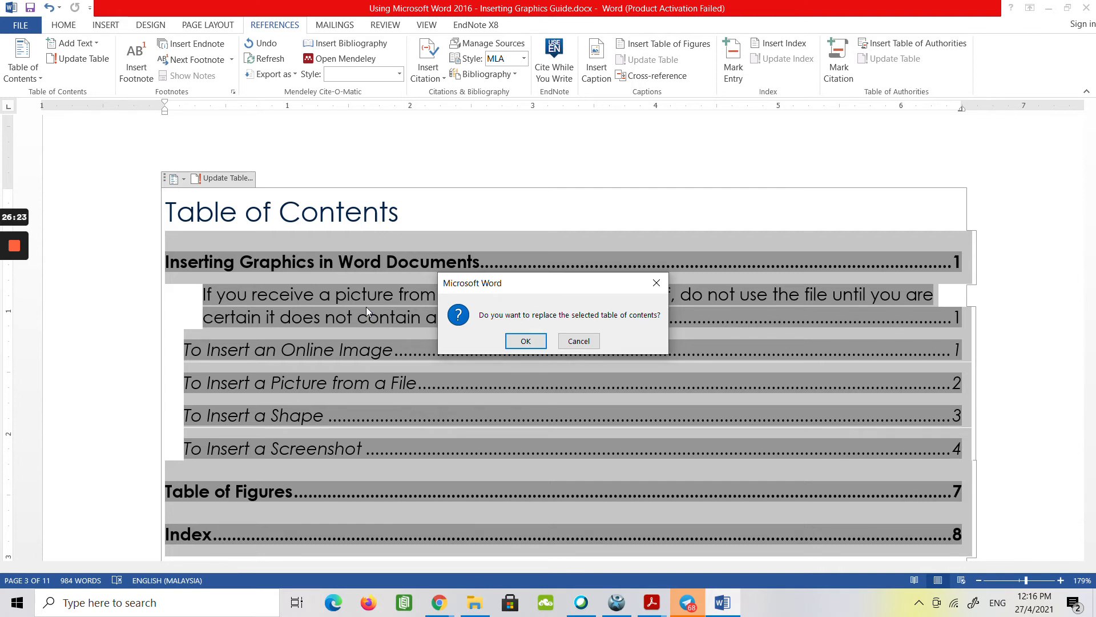
{"action": "left_click", "coordinate": [526, 342]}
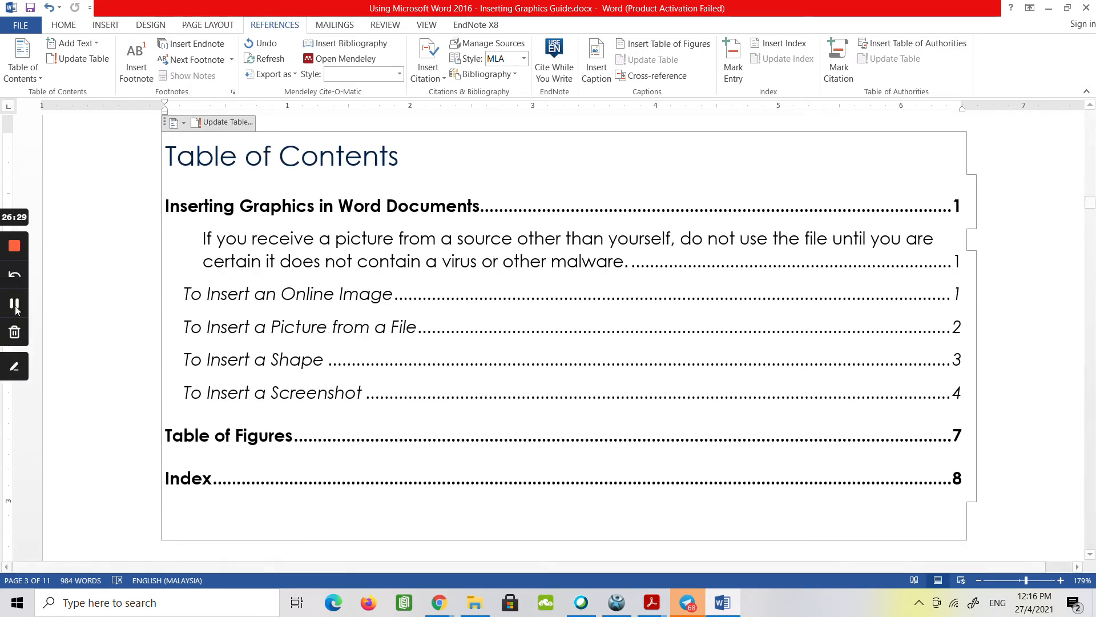
{"action": "left_click", "coordinate": [15, 309]}
{"action": "left_click", "coordinate": [16, 308]}
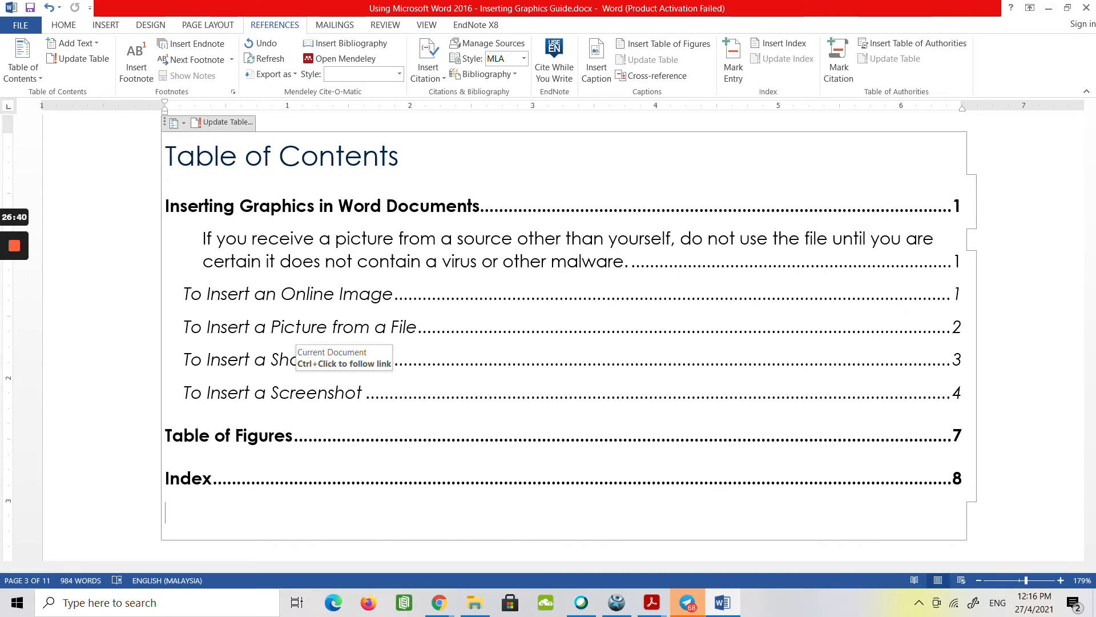
Show the Navigation pane and use it to go to the Table of Figures heading.
{"action": "left_click", "coordinate": [425, 25]}
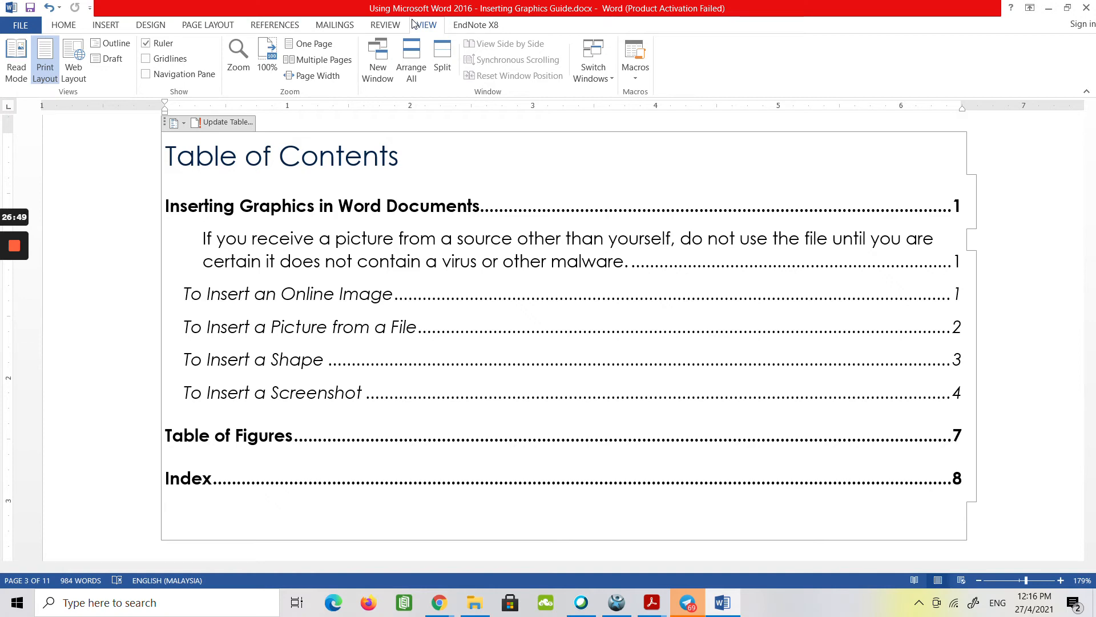
{"action": "left_click", "coordinate": [146, 79]}
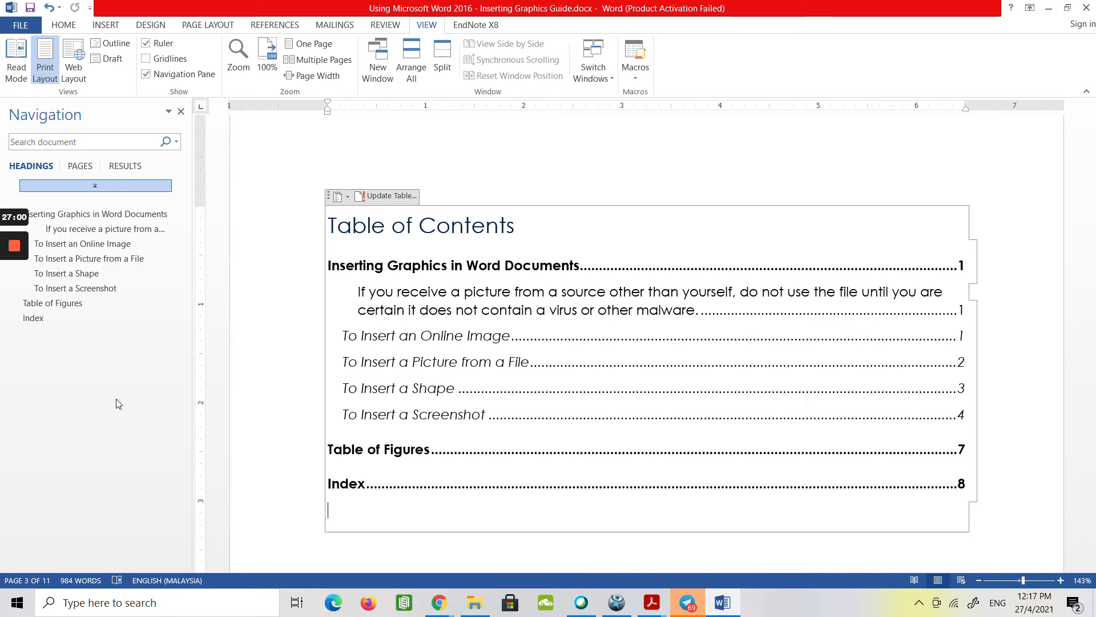
{"action": "left_click", "coordinate": [73, 309]}
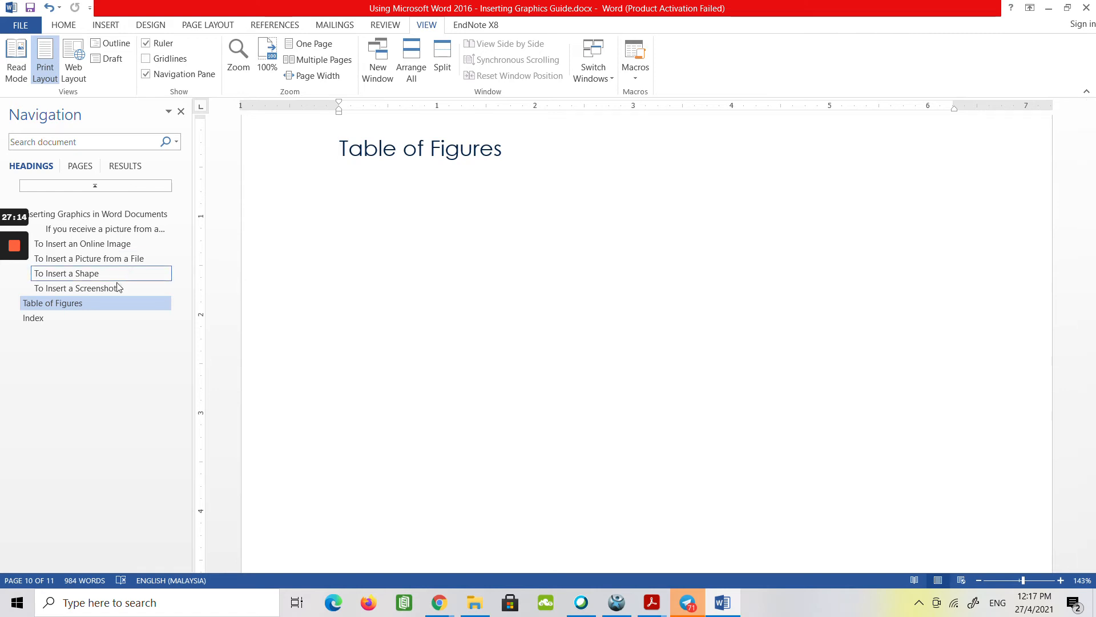
Insert a table of figures with the default settings on a new line below the Table of Figures heading.
{"action": "mouse_move", "coordinate": [14, 276]}
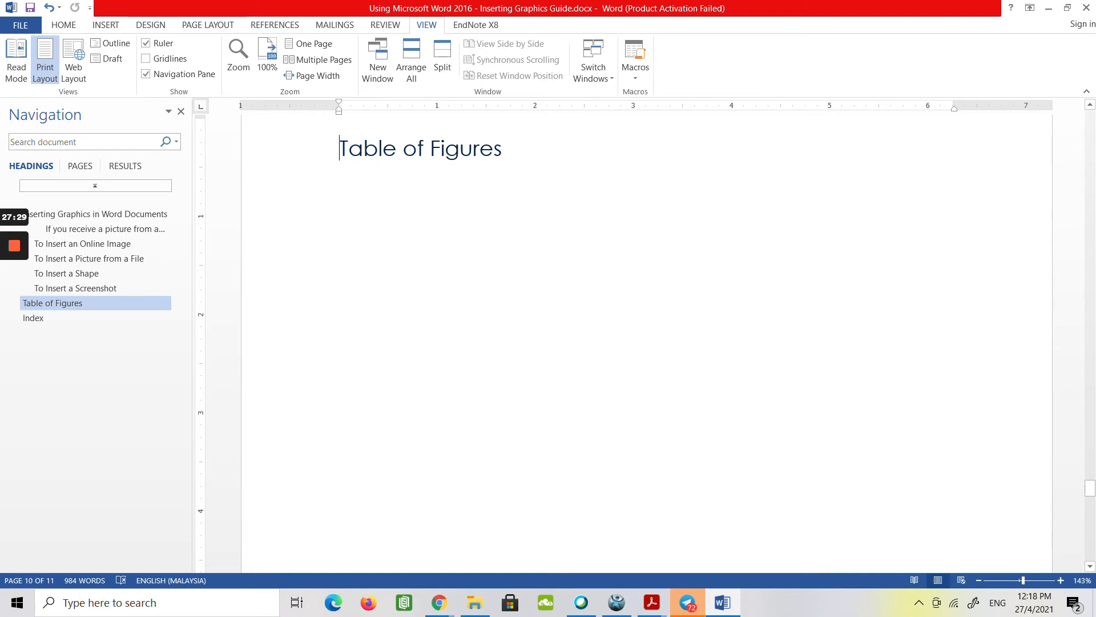
{"action": "left_click", "coordinate": [509, 153]}
{"action": "key", "text": "Return"}
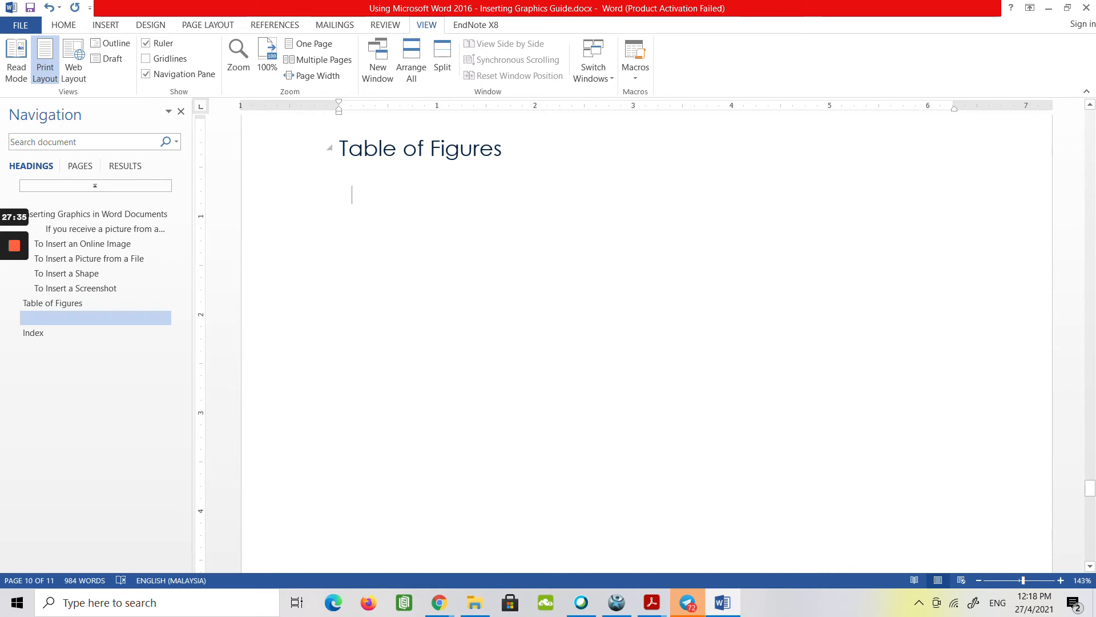
{"action": "left_click", "coordinate": [506, 152]}
{"action": "key", "text": "Return"}
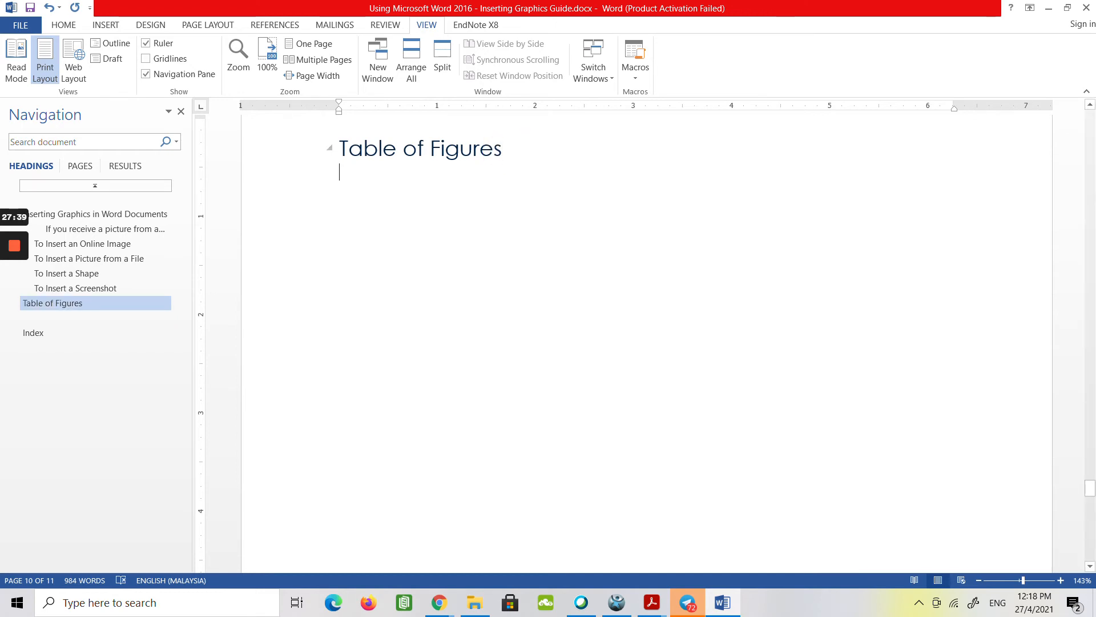
{"action": "left_click", "coordinate": [271, 26]}
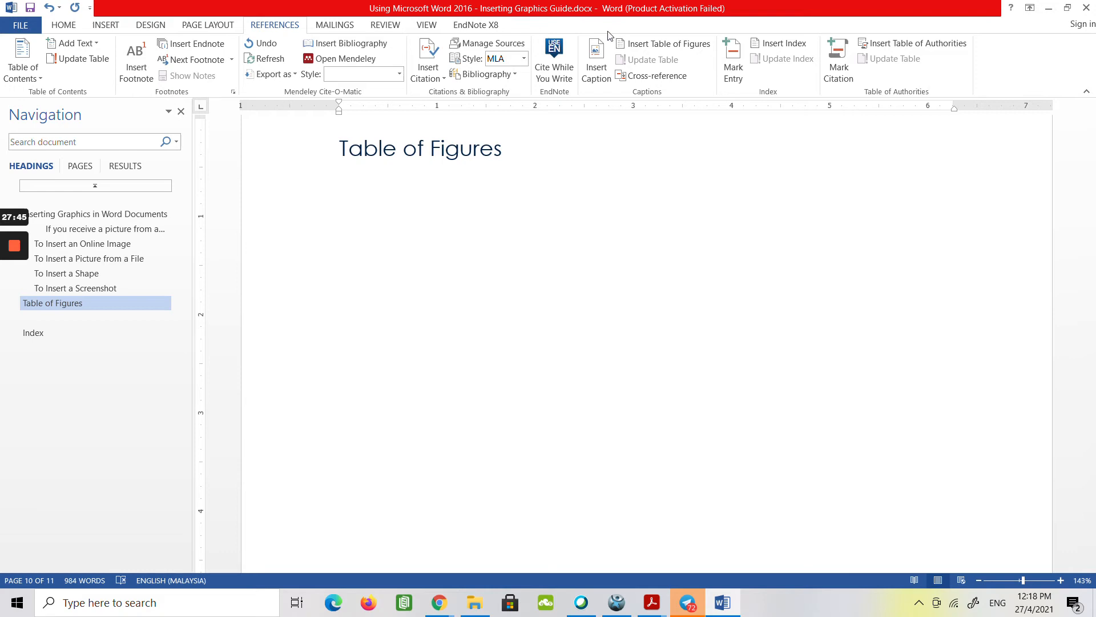
{"action": "left_click", "coordinate": [651, 49]}
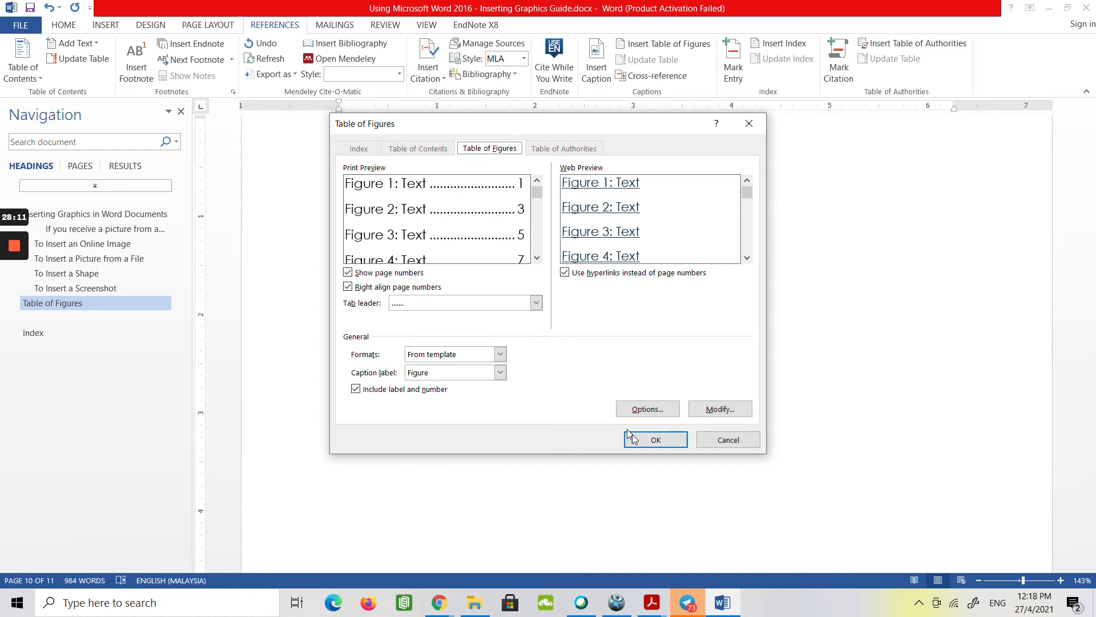
{"action": "left_click", "coordinate": [656, 440]}
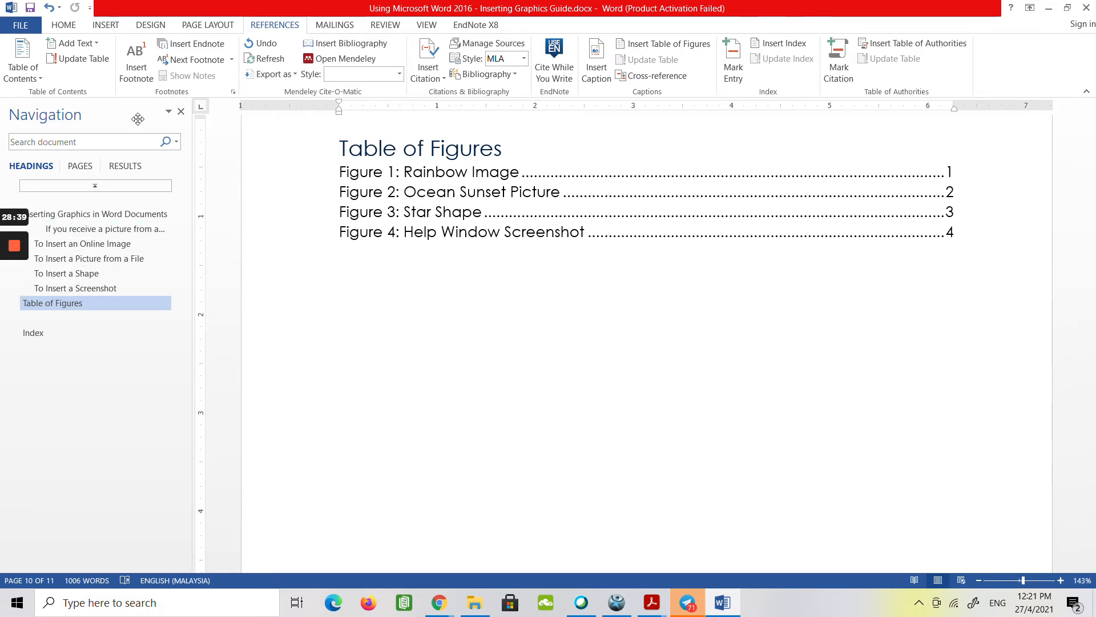
In the To Insert a Screenshot section, add "Word" before "Help Window Screenshot" in the Figure 4 caption.
{"action": "left_click", "coordinate": [88, 290]}
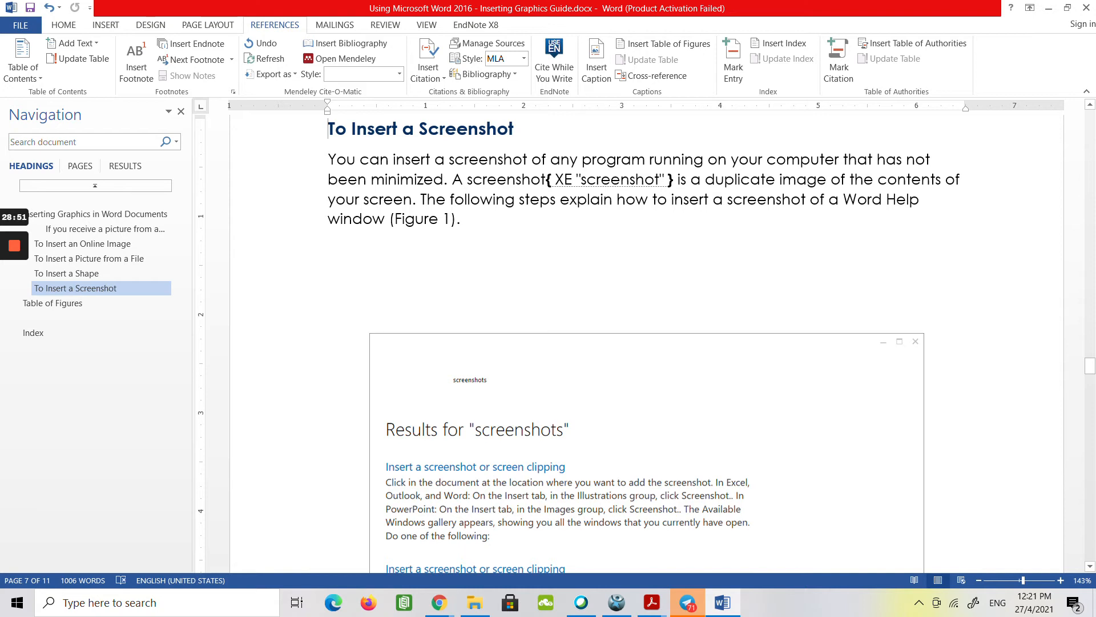
{"action": "scroll", "coordinate": [645, 342], "scroll_direction": "down", "scroll_amount": 8}
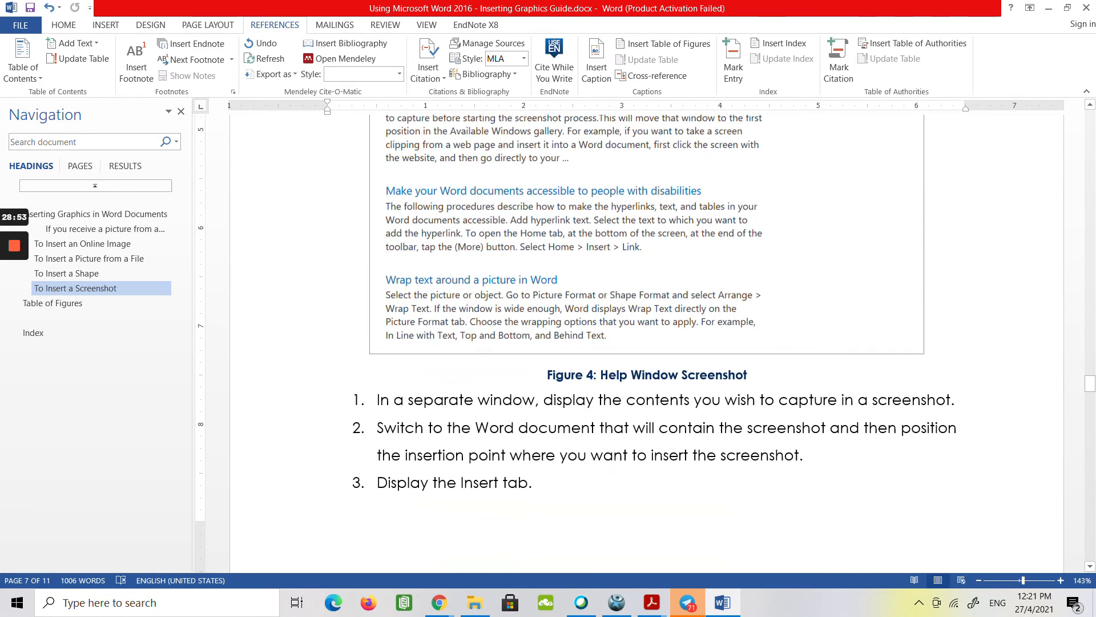
{"action": "left_click", "coordinate": [602, 372]}
{"action": "type", "text": "Word"}
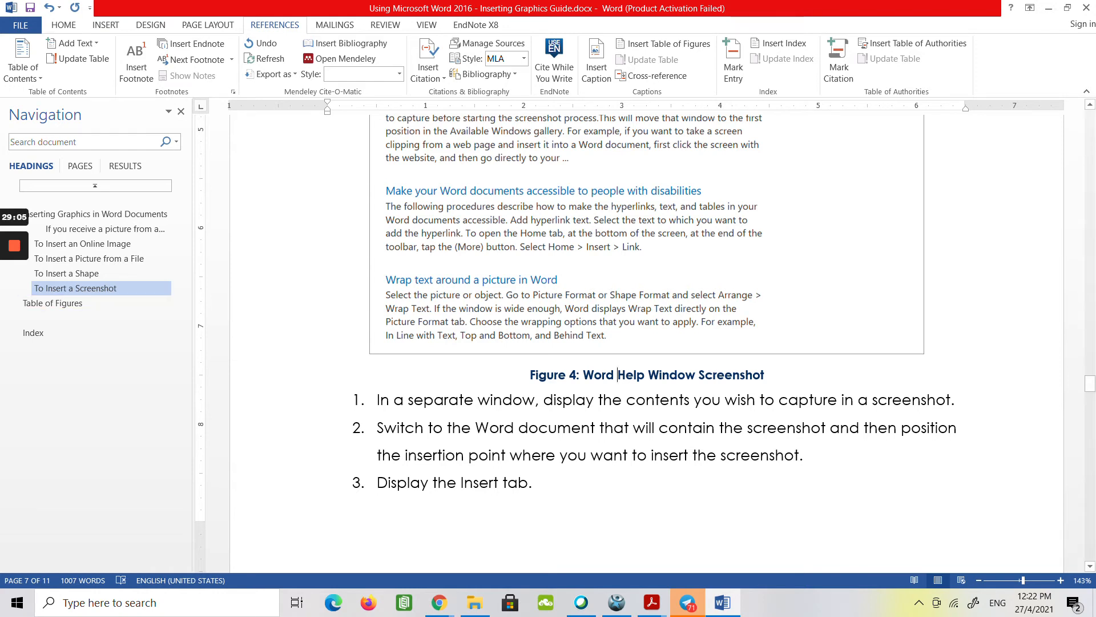
Return to the table of figures and update the entire table.
{"action": "left_click", "coordinate": [97, 307]}
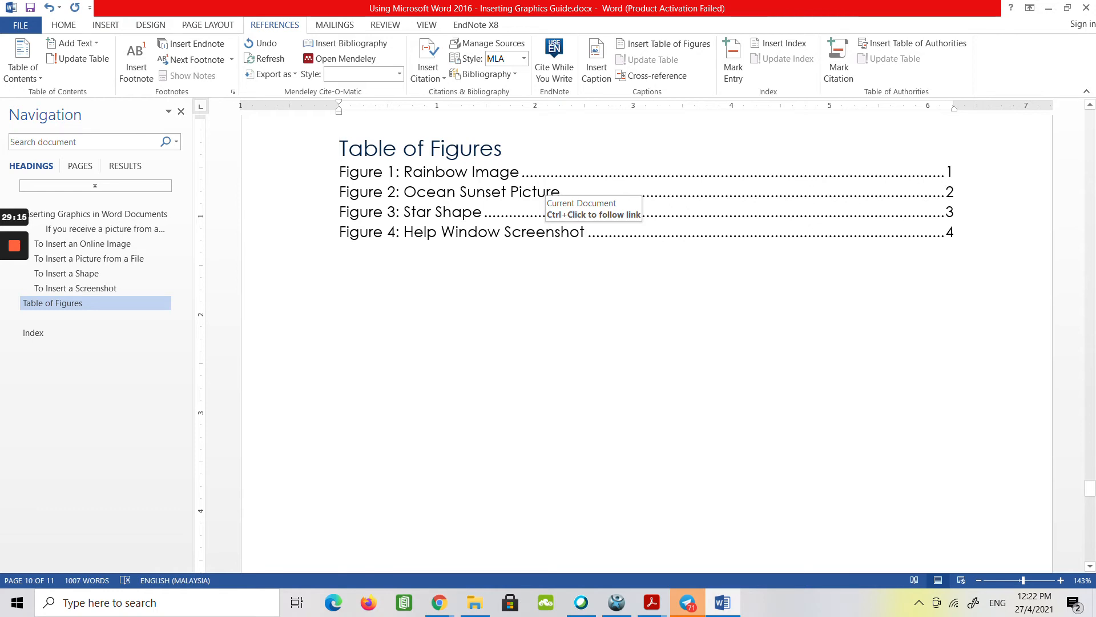
{"action": "left_click", "coordinate": [414, 232]}
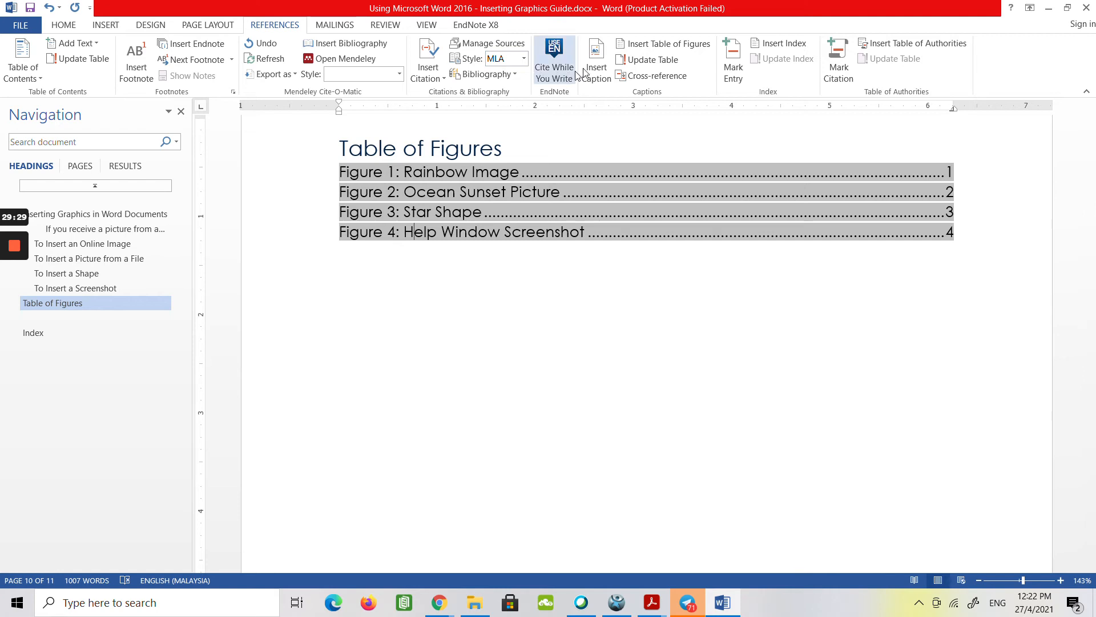
{"action": "left_click", "coordinate": [643, 63]}
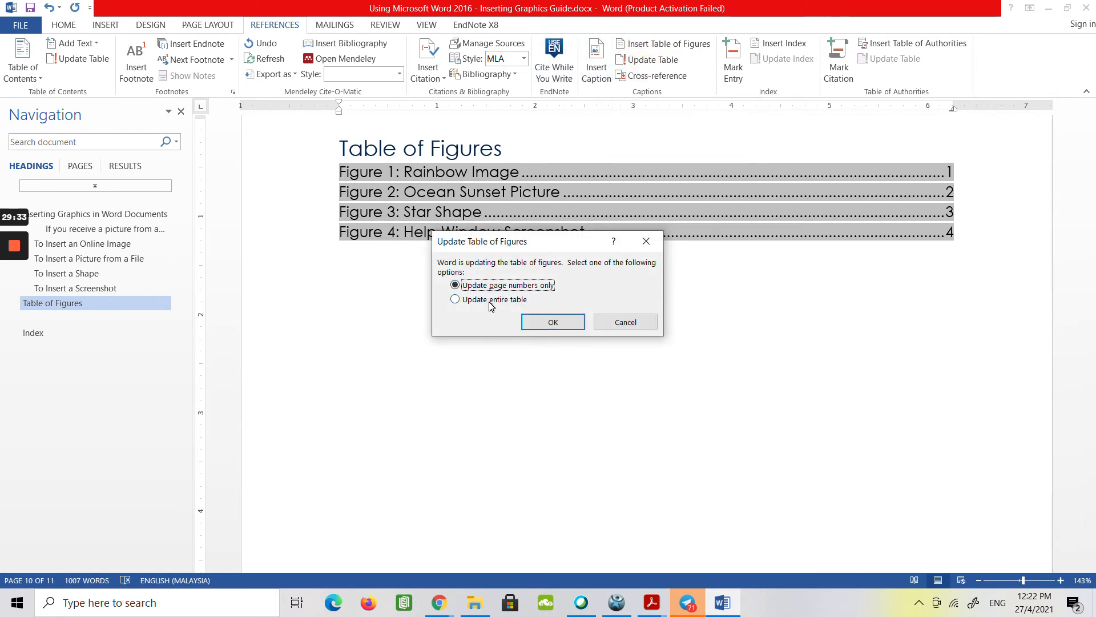
{"action": "left_click", "coordinate": [457, 300]}
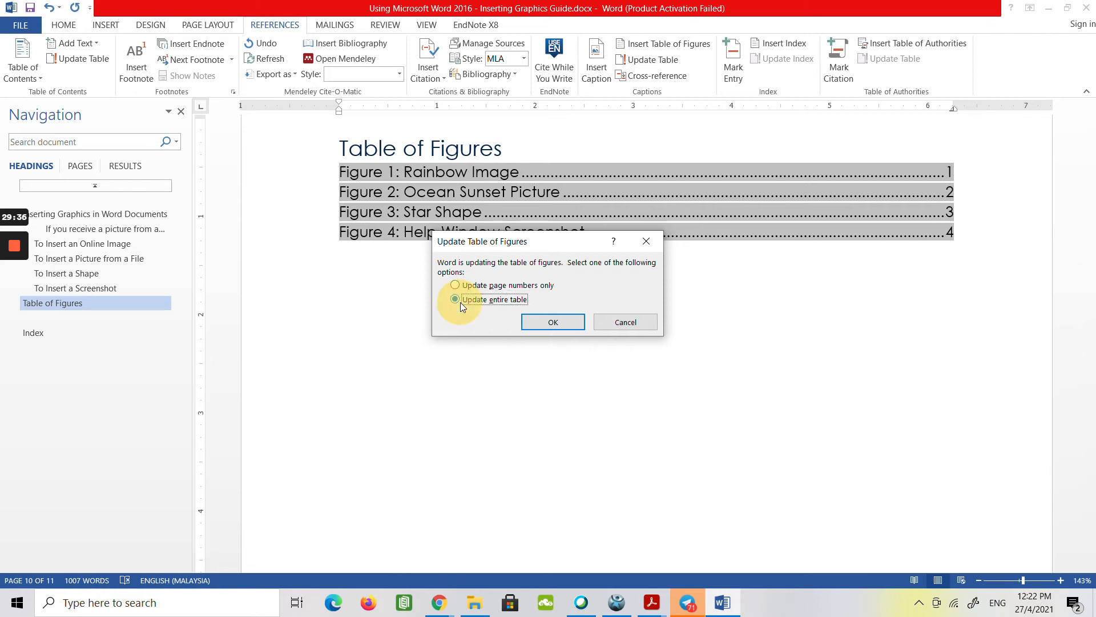
{"action": "left_click", "coordinate": [536, 323]}
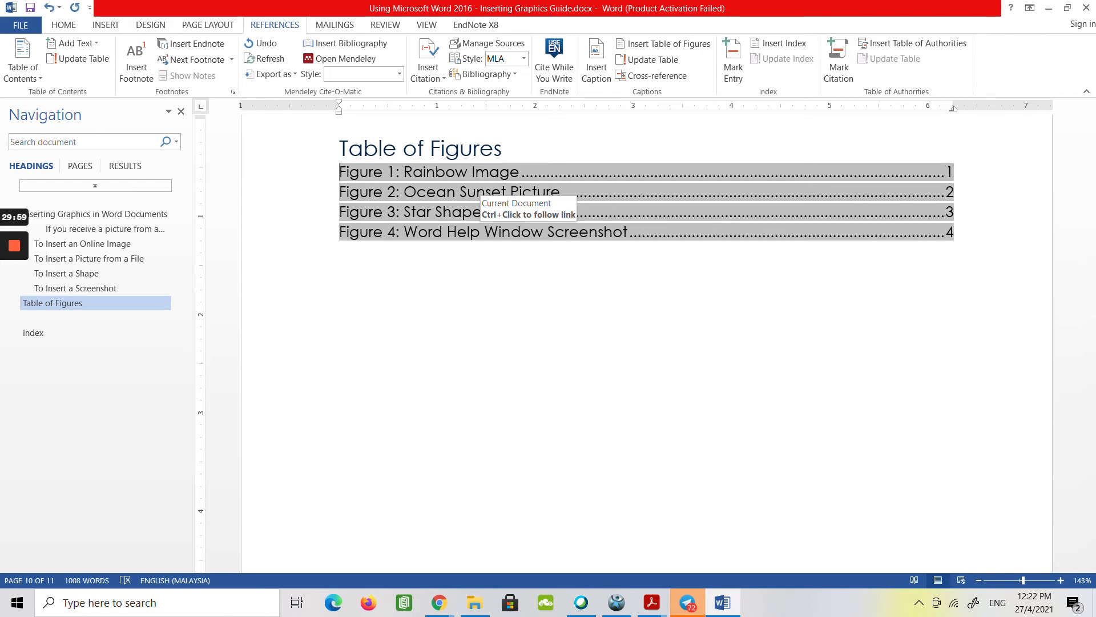
{"action": "mouse_move", "coordinate": [17, 311]}
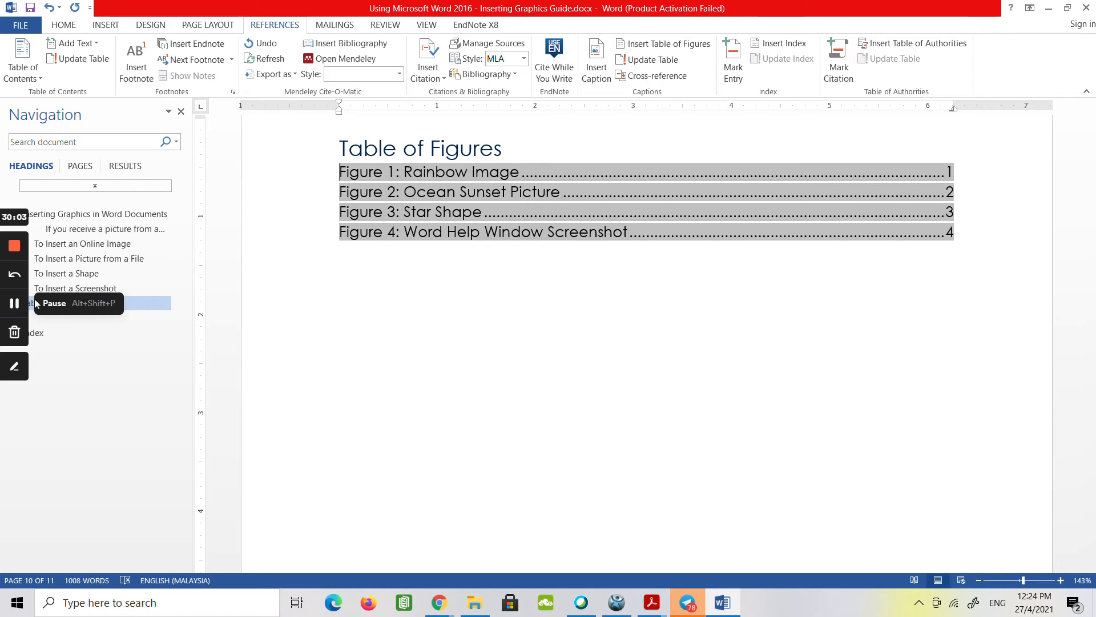
{"action": "left_click", "coordinate": [12, 306]}
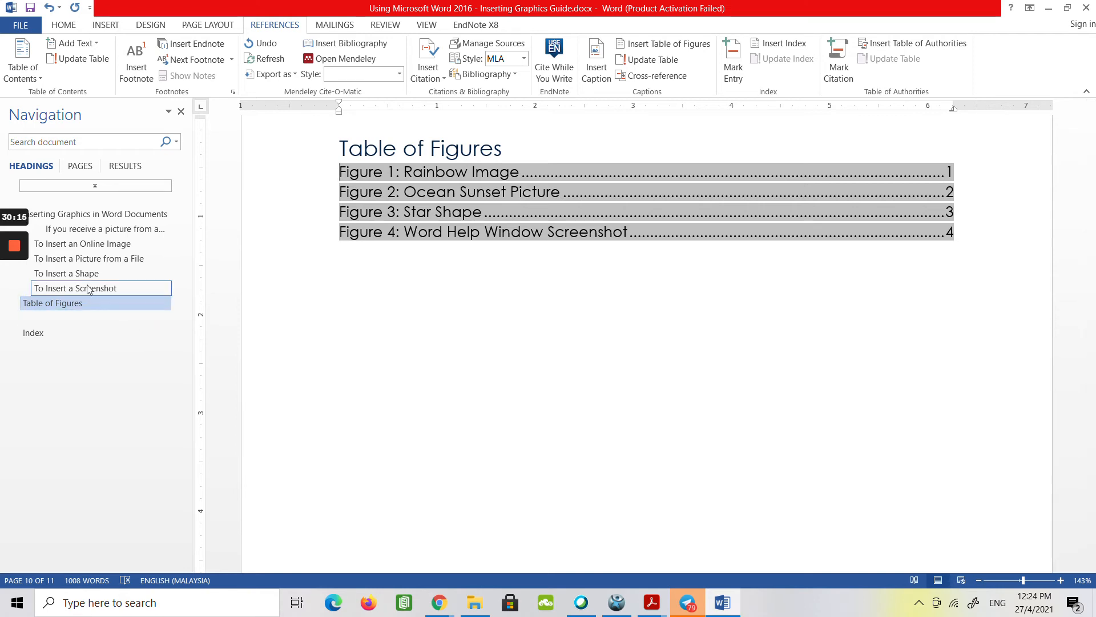
Below the Index heading, insert a one-column index in Classic format with right-aligned page numbers and a dotted tab leader.
{"action": "left_click", "coordinate": [40, 333]}
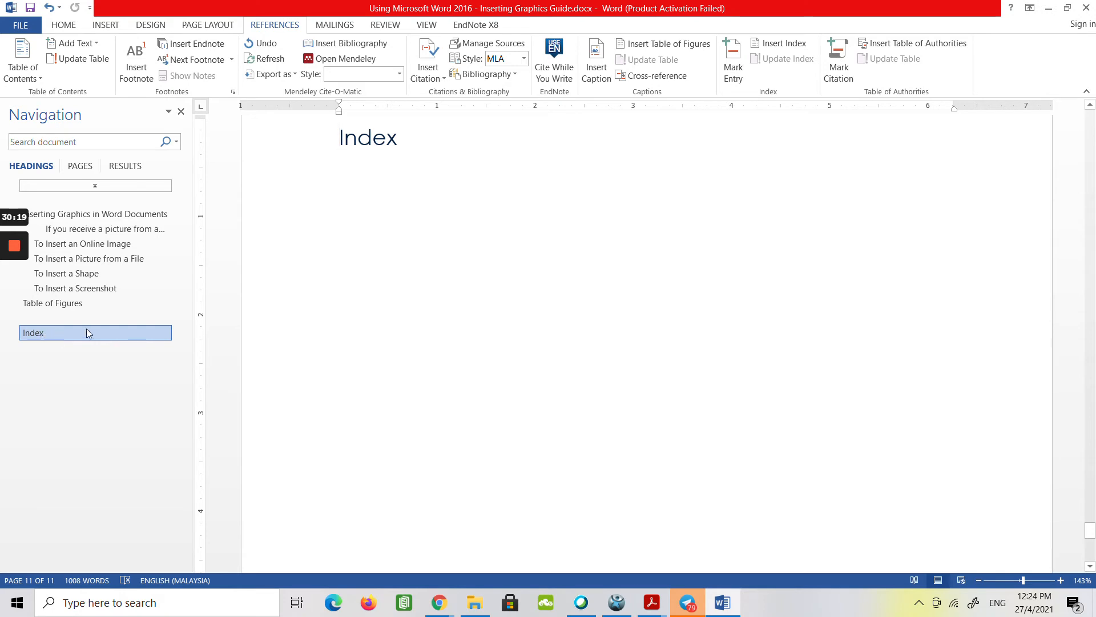
{"action": "key", "text": "Return"}
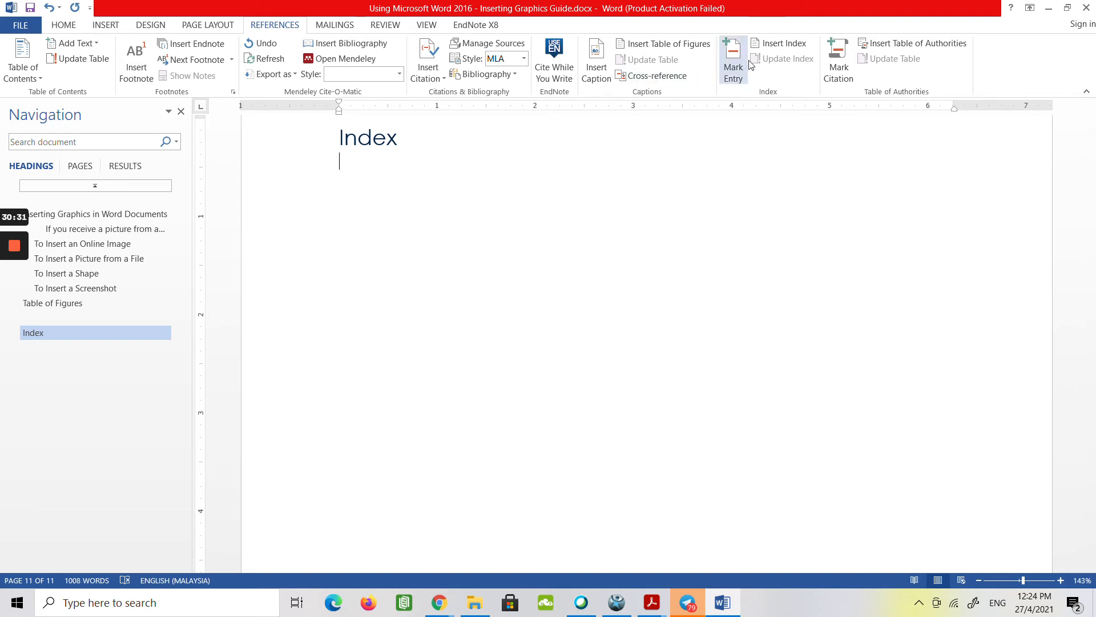
{"action": "left_click", "coordinate": [785, 43]}
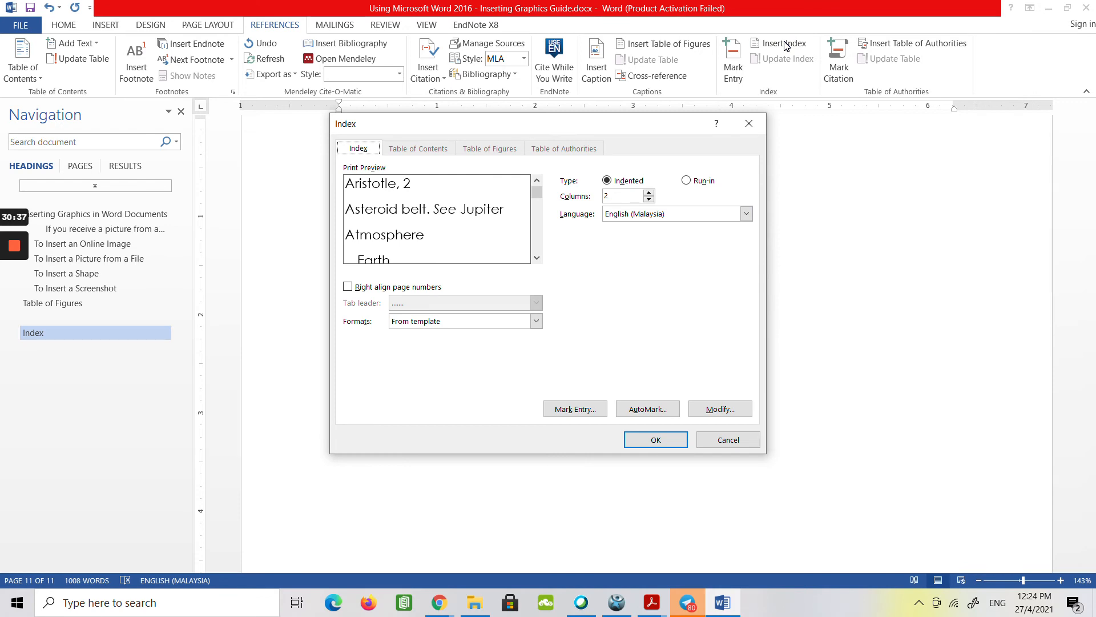
{"action": "left_click", "coordinate": [433, 322]}
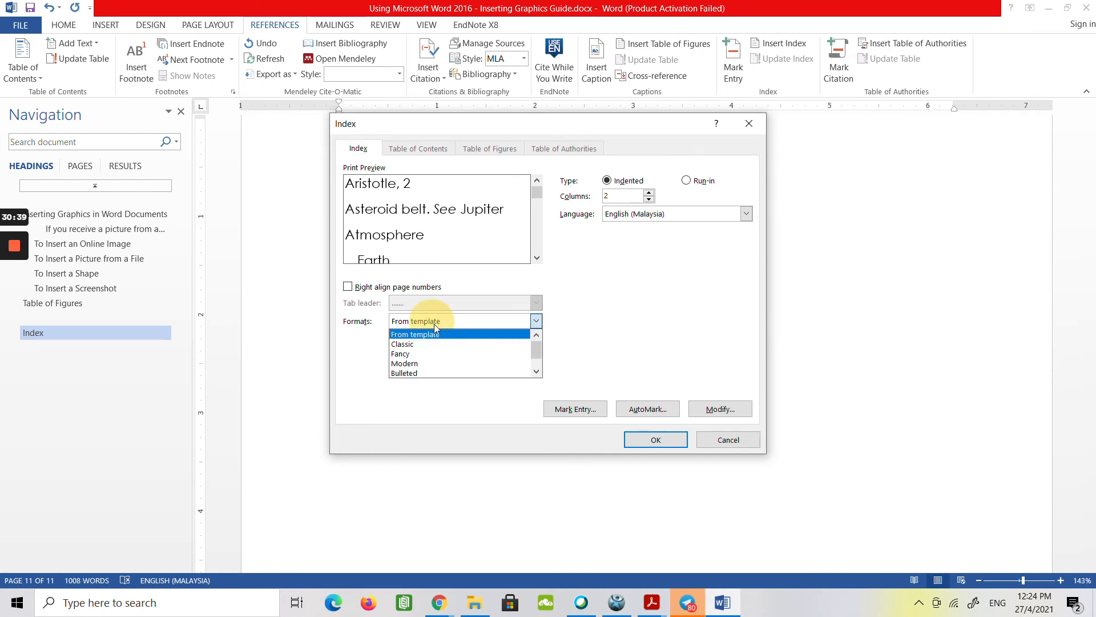
{"action": "left_click", "coordinate": [441, 343]}
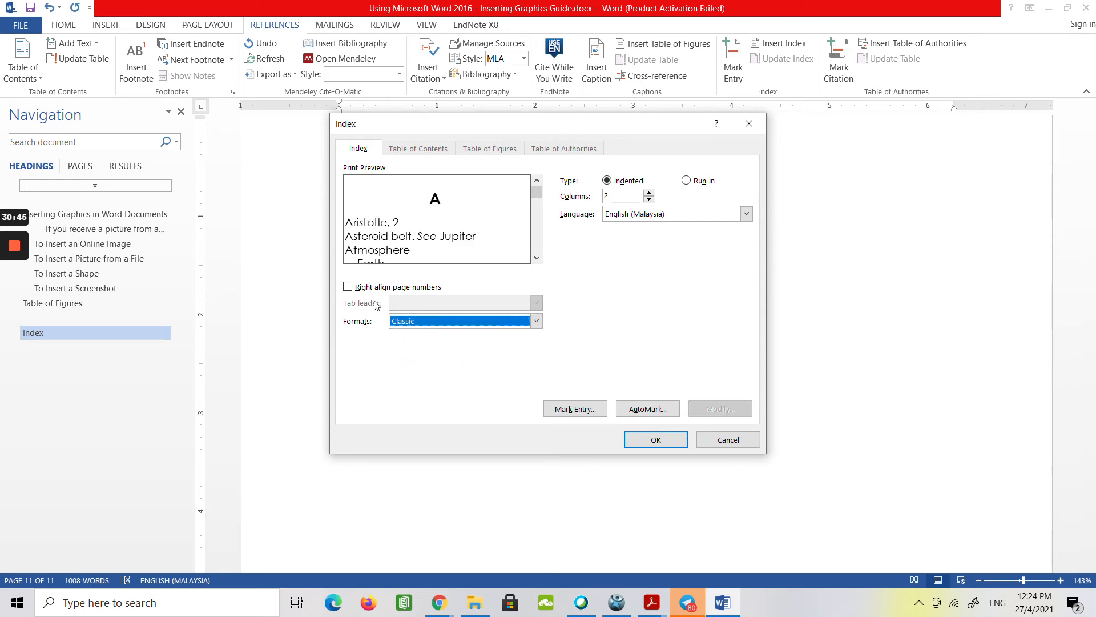
{"action": "left_click", "coordinate": [354, 291]}
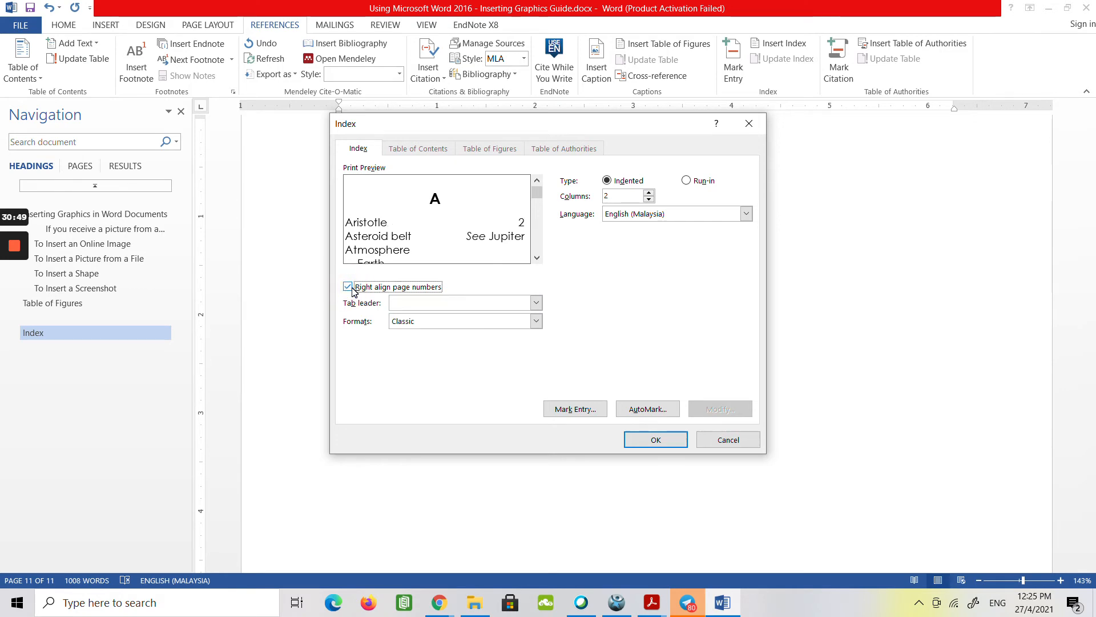
{"action": "left_click", "coordinate": [417, 304]}
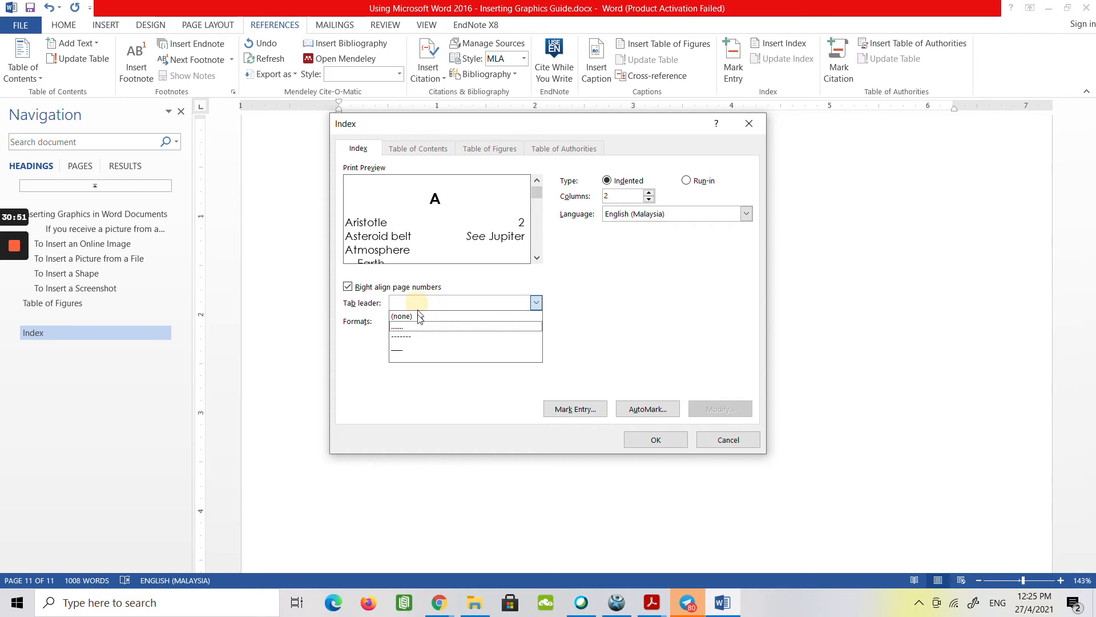
{"action": "left_click", "coordinate": [414, 327]}
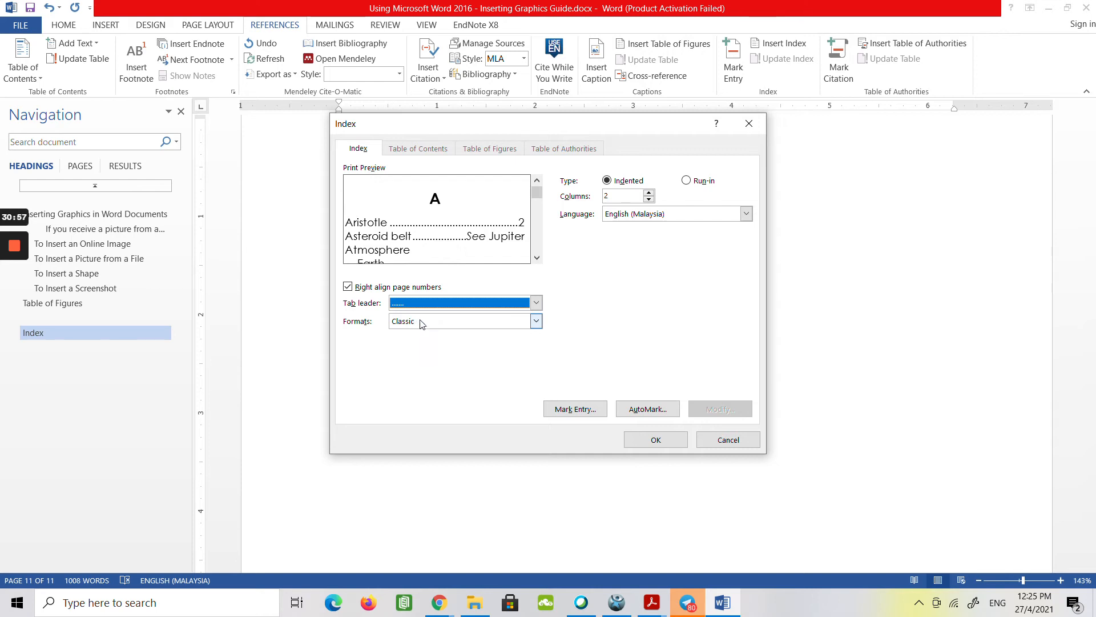
{"action": "left_click", "coordinate": [649, 200]}
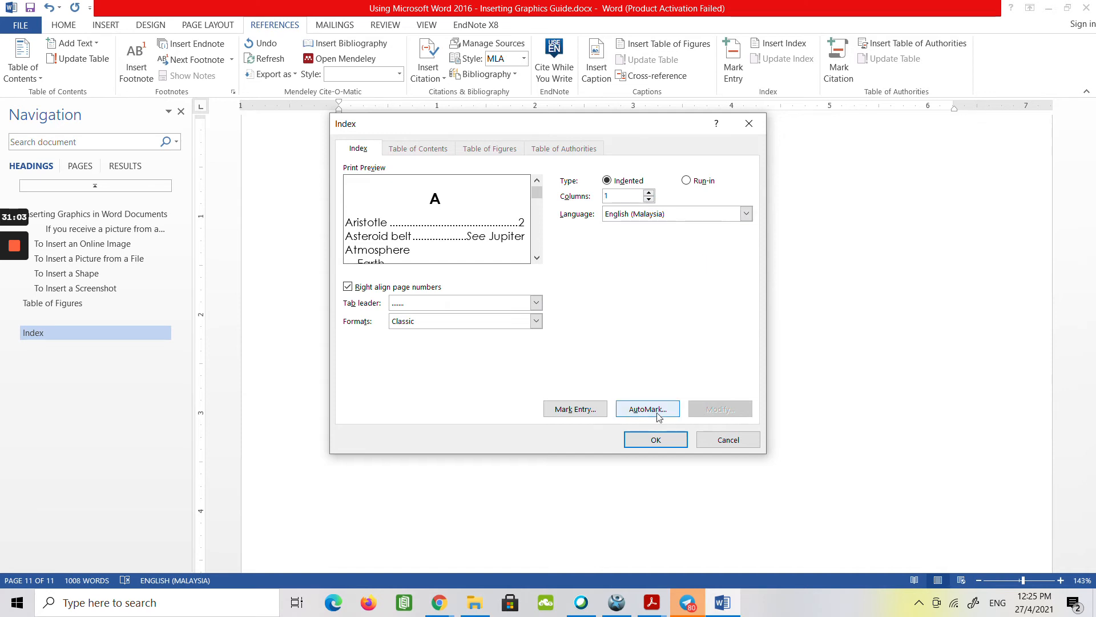
{"action": "left_click", "coordinate": [651, 439]}
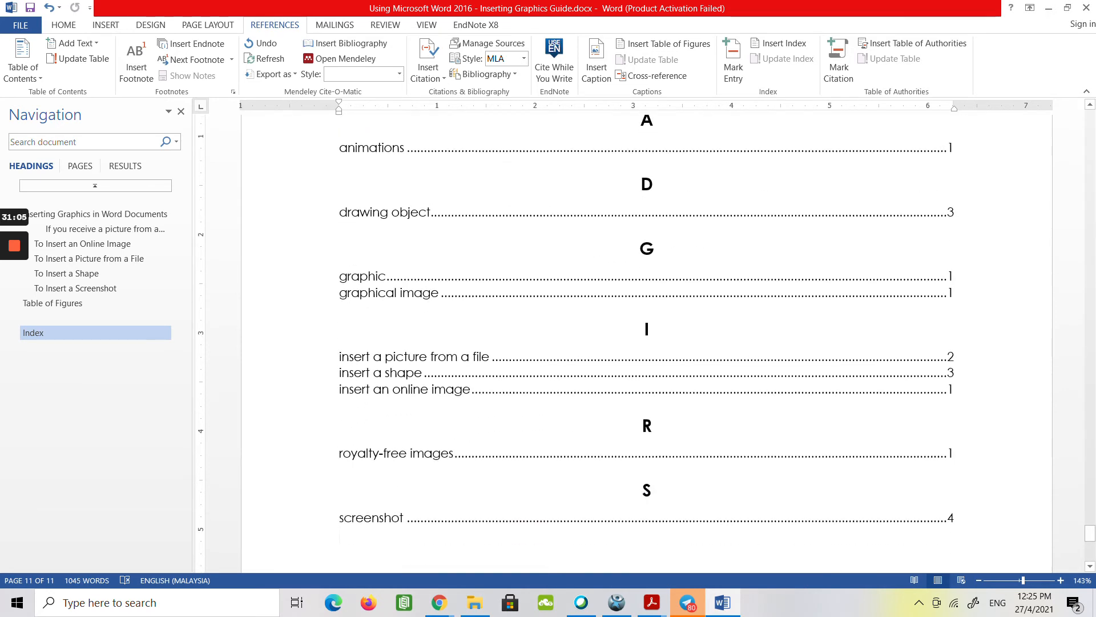
Examine the entries and page numbers of the inserted index from the heading to the last letter group.
{"action": "scroll", "coordinate": [647, 342], "scroll_direction": "up", "scroll_amount": 3}
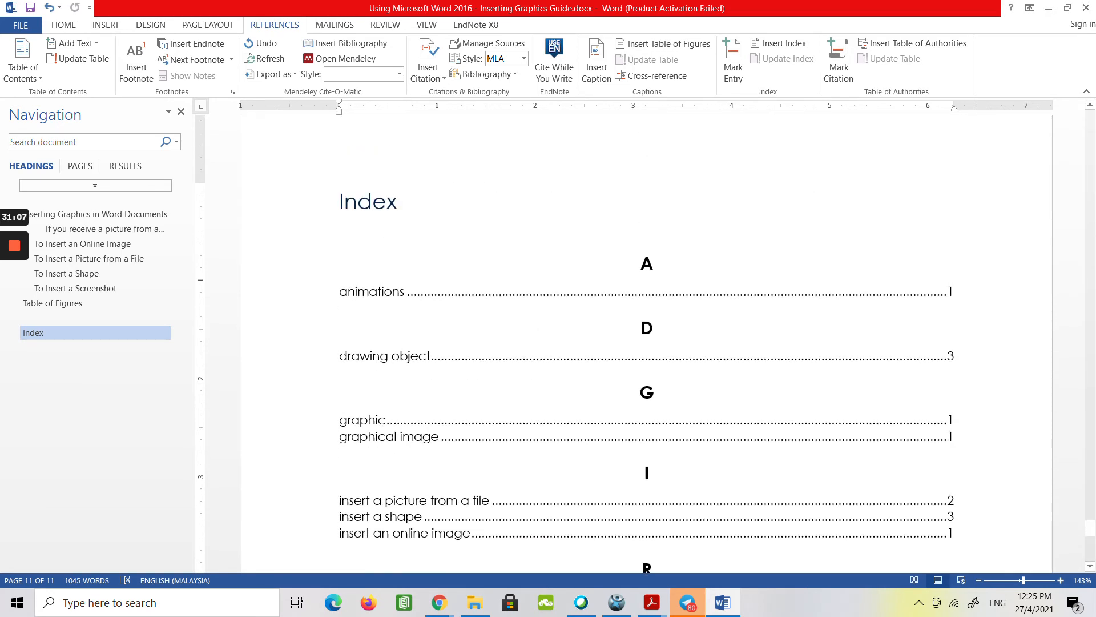
{"action": "scroll", "coordinate": [646, 343], "scroll_direction": "down", "scroll_amount": 3}
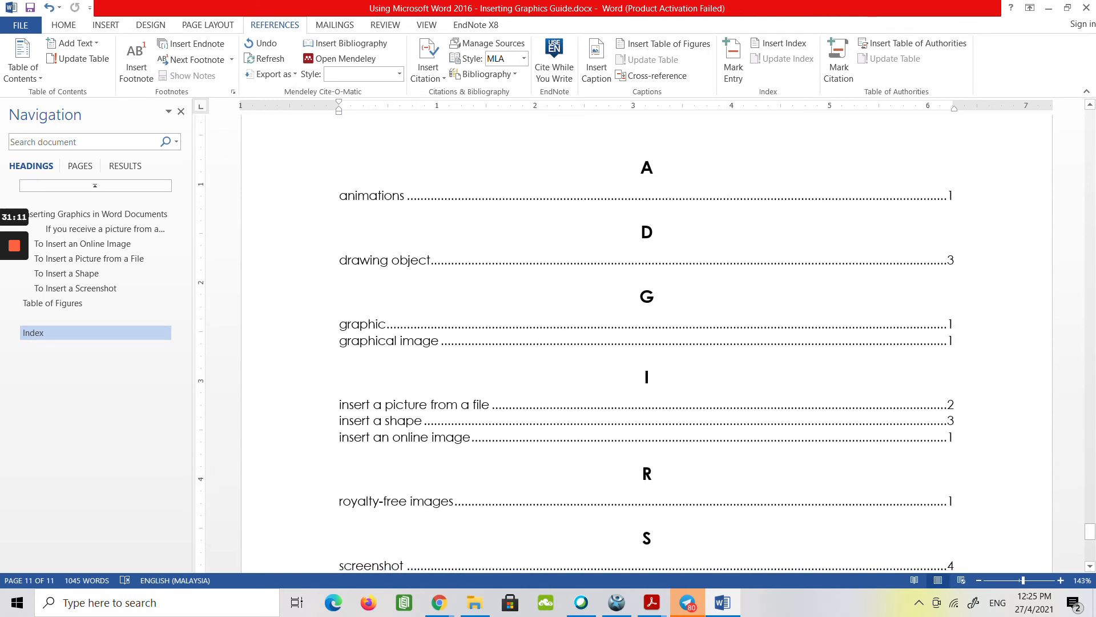
{"action": "scroll", "coordinate": [647, 342], "scroll_direction": "down", "scroll_amount": 10}
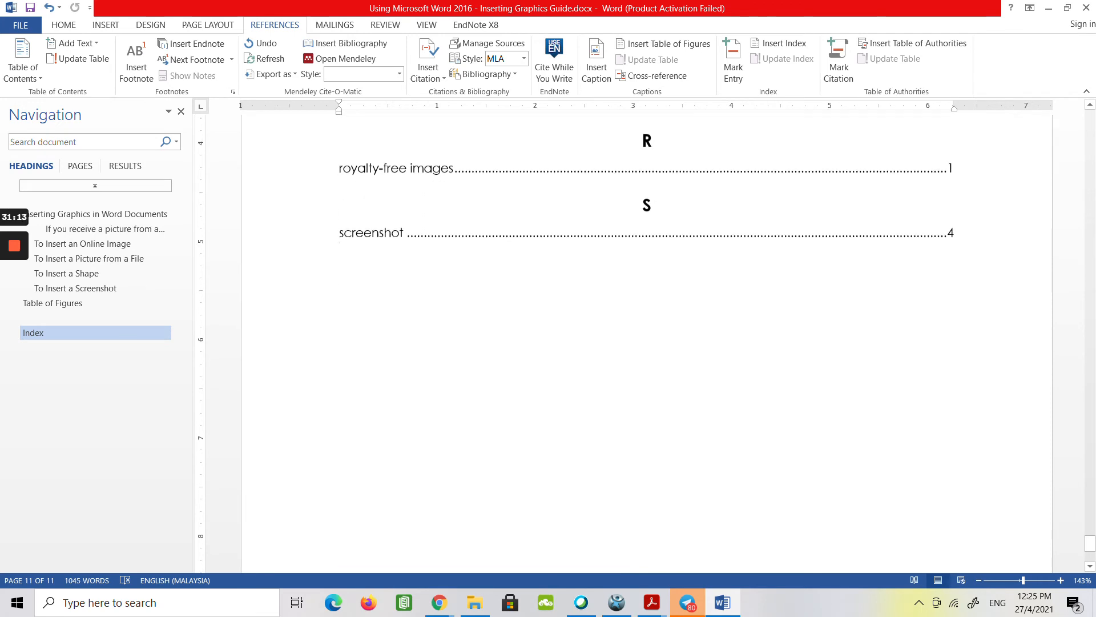
{"action": "scroll", "coordinate": [647, 342], "scroll_direction": "up", "scroll_amount": 6}
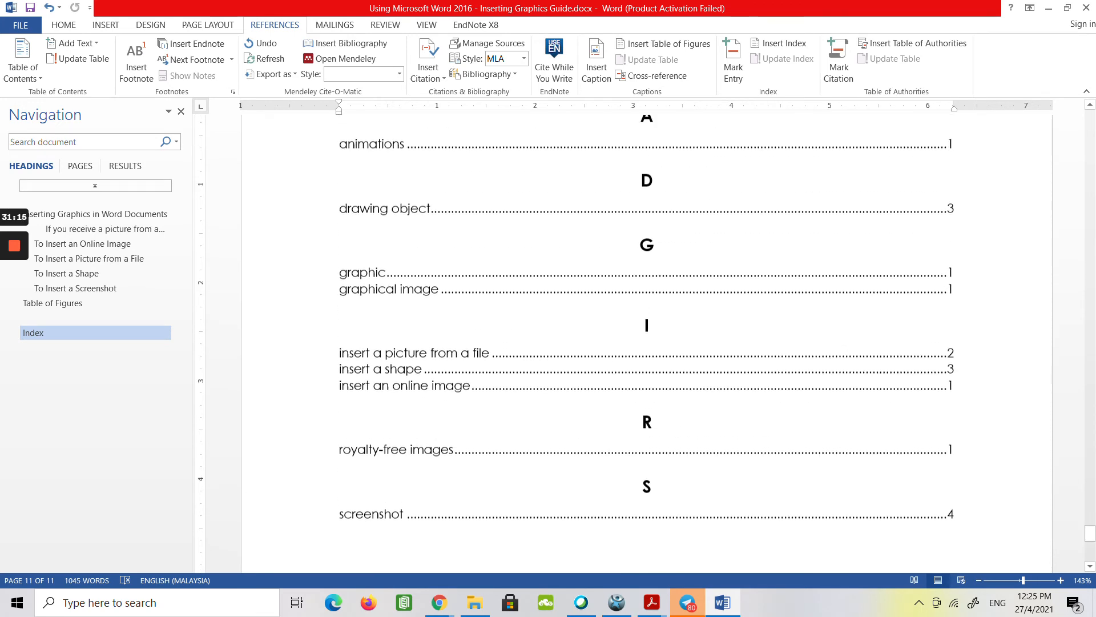
{"action": "scroll", "coordinate": [646, 342], "scroll_direction": "down", "scroll_amount": 1}
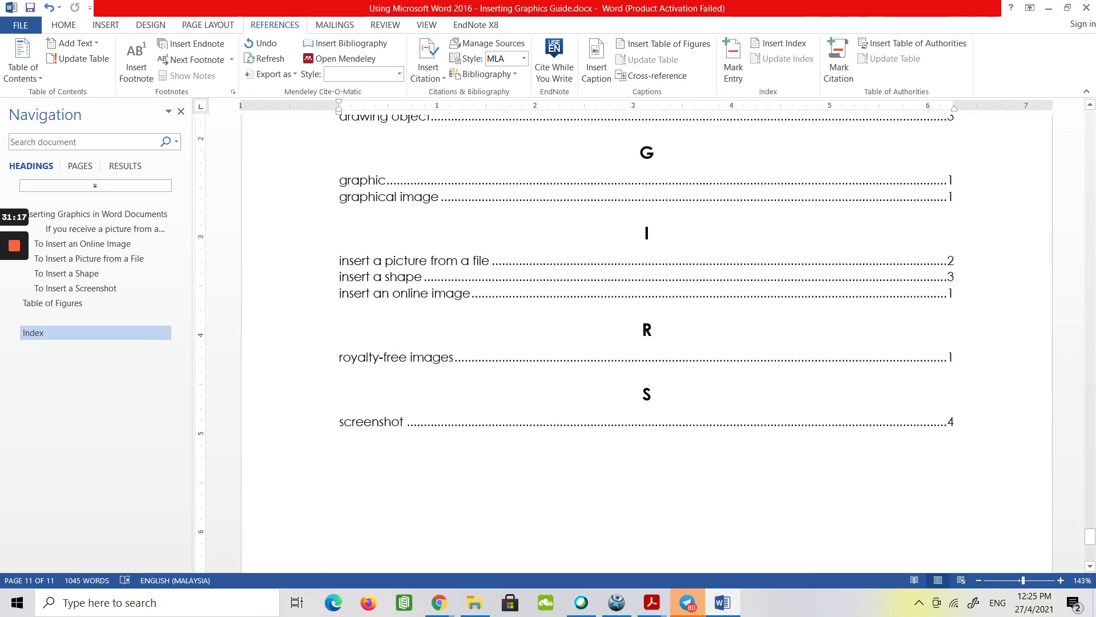
{"action": "scroll", "coordinate": [646, 343], "scroll_direction": "up", "scroll_amount": 2}
Mark "Insert a Screenshot" in the To Insert a Screenshot heading as an index entry with the main entry "insert a screenshot".
{"action": "mouse_move", "coordinate": [14, 303]}
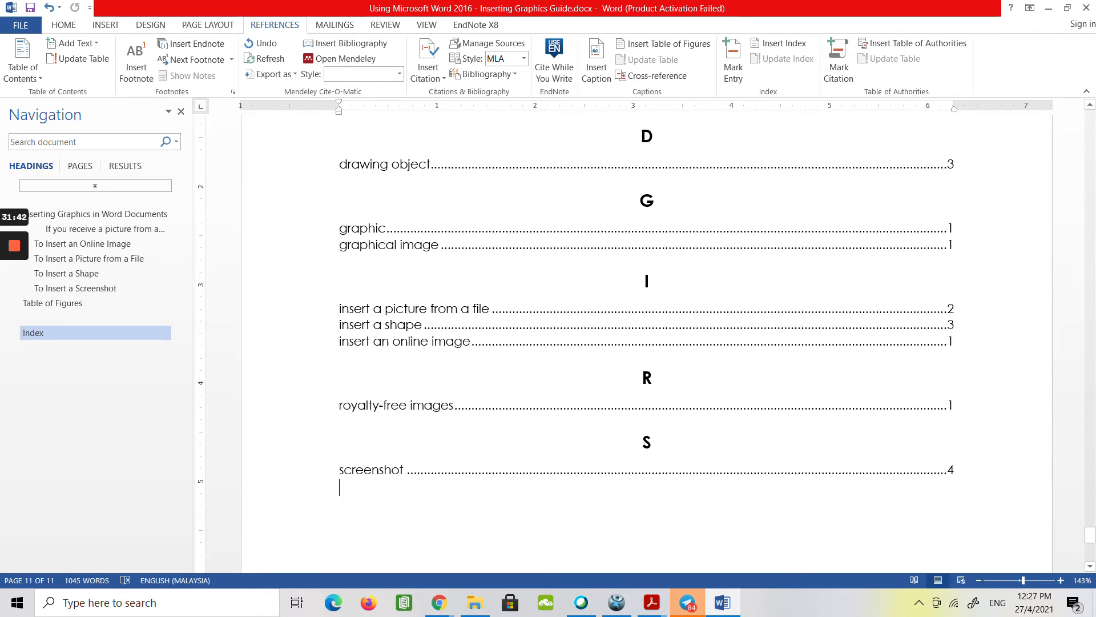
{"action": "left_click", "coordinate": [88, 289]}
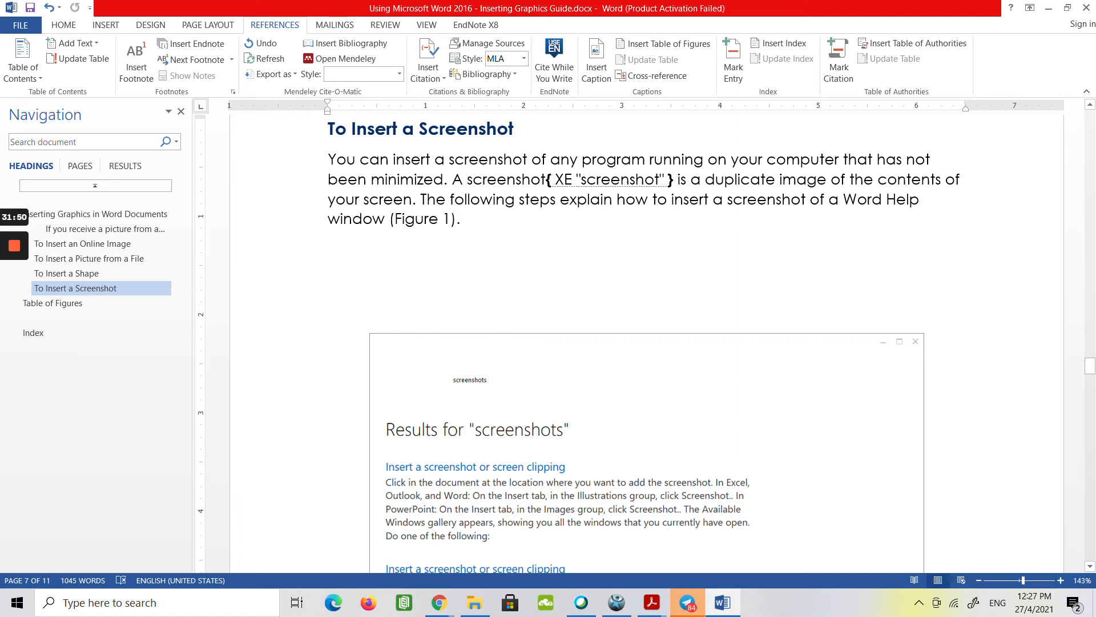
{"action": "left_click_drag", "start_coordinate": [393, 160], "coordinate": [527, 159]}
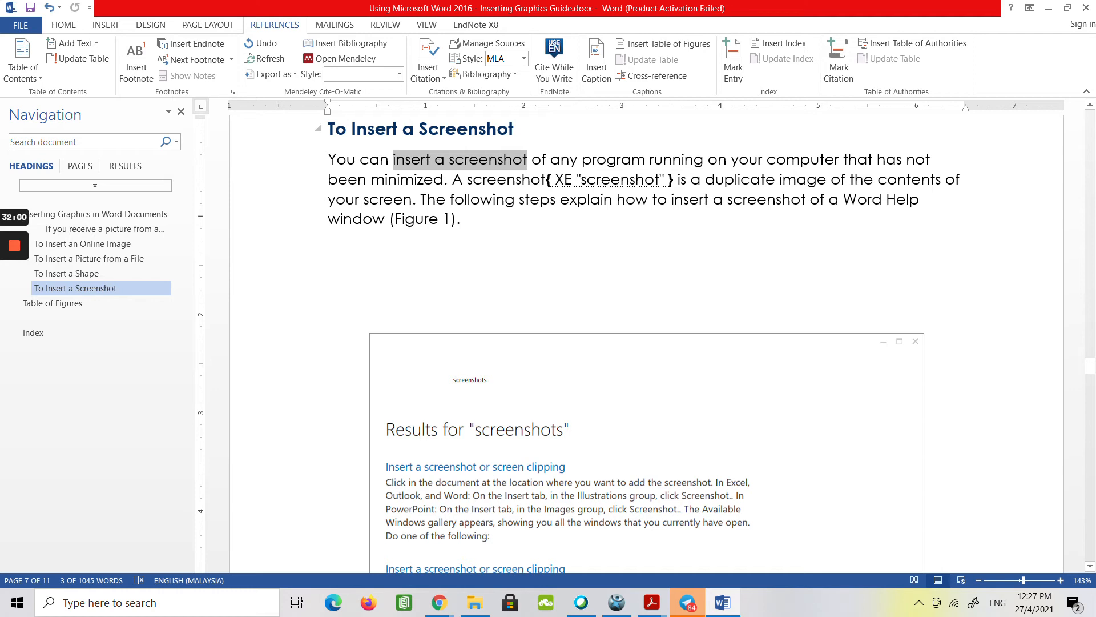
{"action": "left_click_drag", "start_coordinate": [353, 129], "coordinate": [514, 126]}
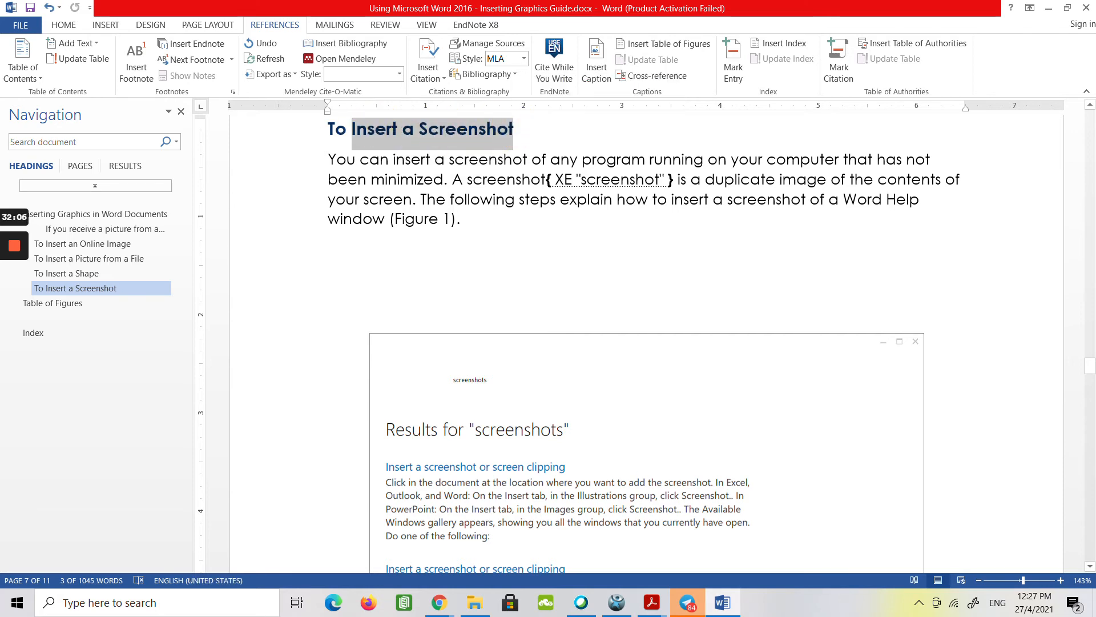
{"action": "left_click", "coordinate": [734, 67]}
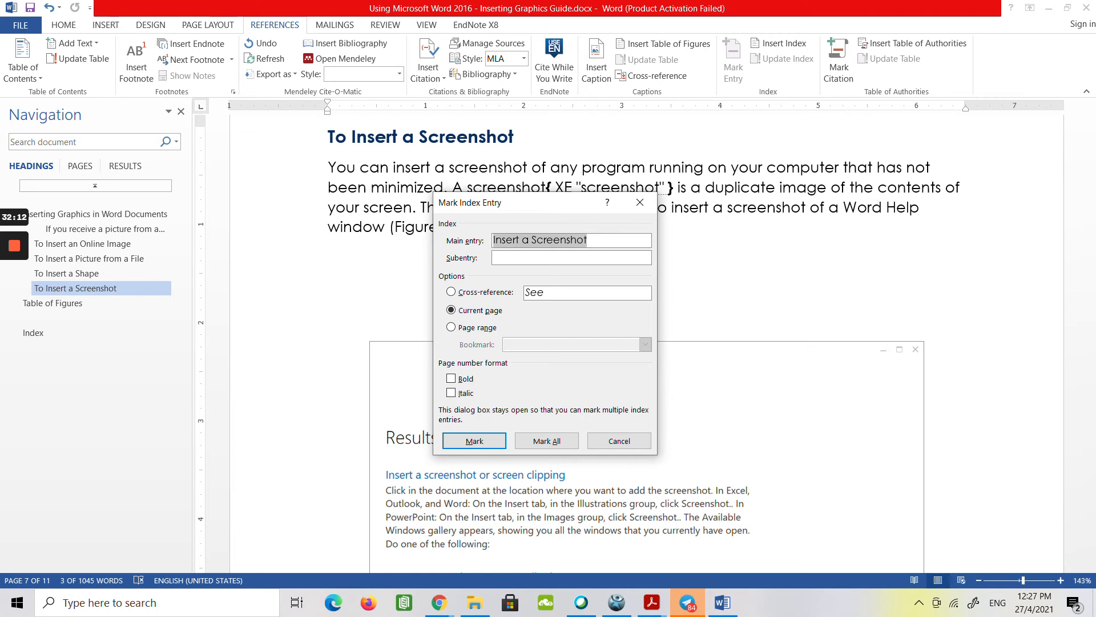
{"action": "key", "text": "Home"}
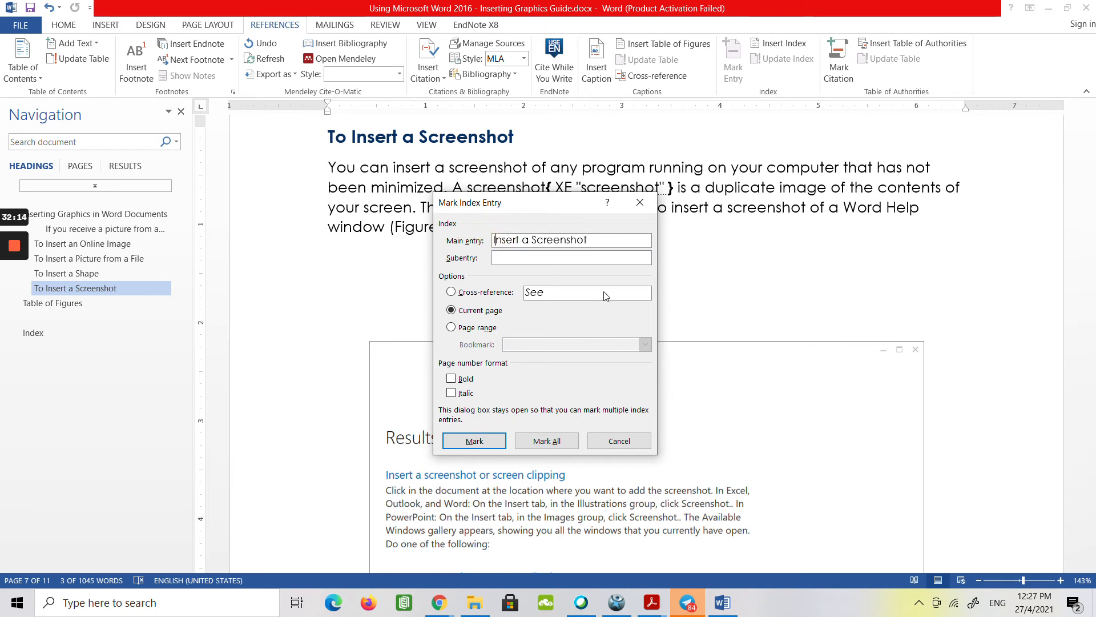
{"action": "key", "text": "Delete"}
{"action": "key", "text": "shift+End"}
{"action": "type", "text": "insert"}
{"action": "type", "text": "cree"}
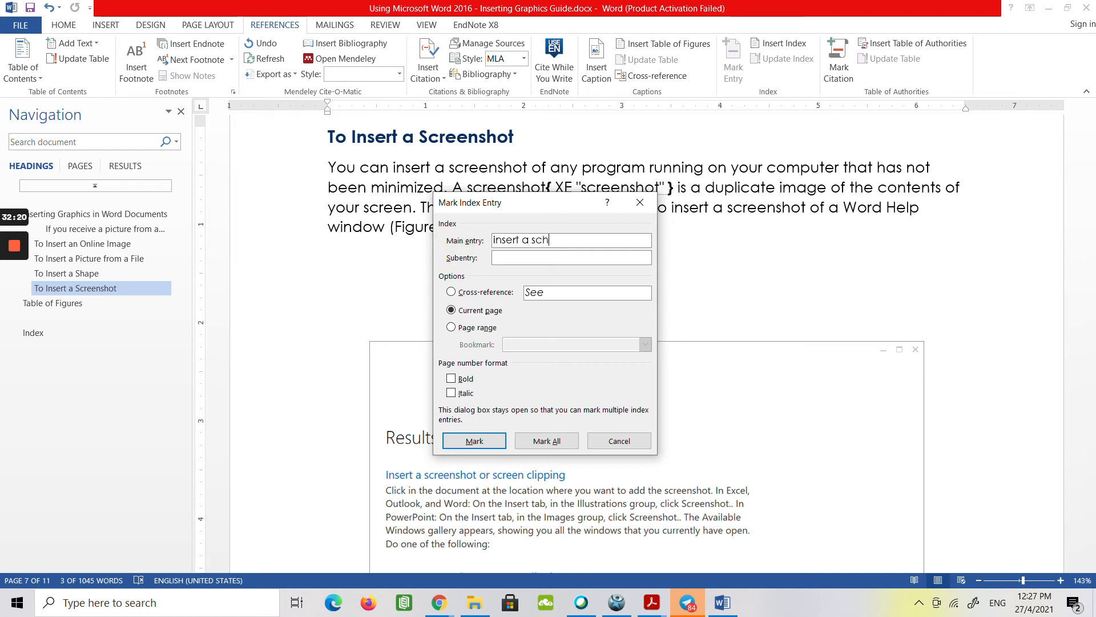
{"action": "type", "text": "nshot"}
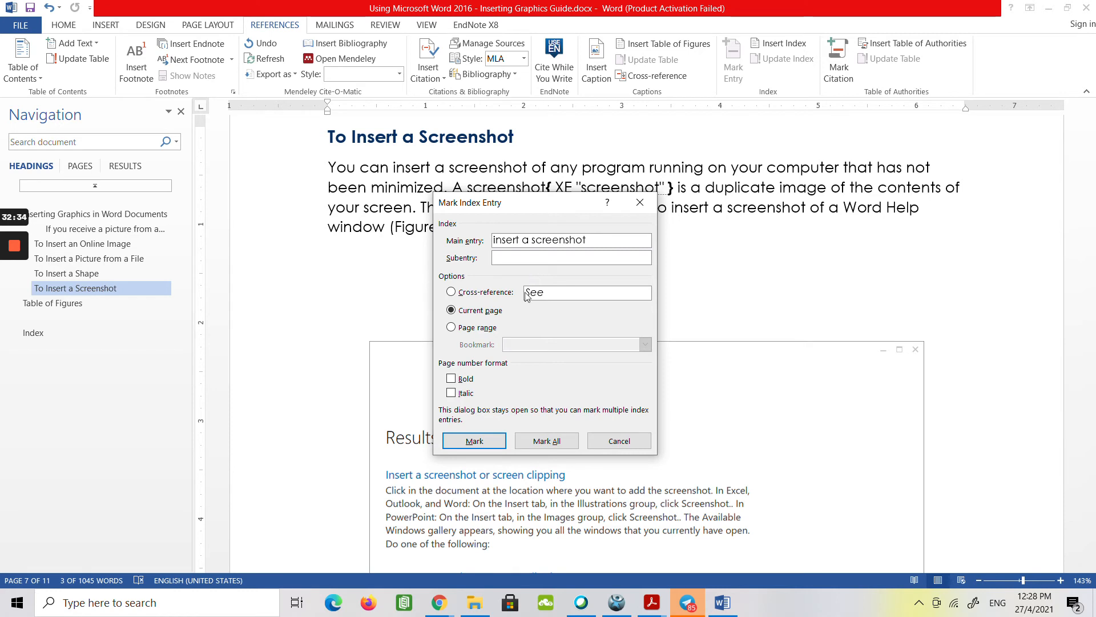
{"action": "left_click", "coordinate": [475, 440]}
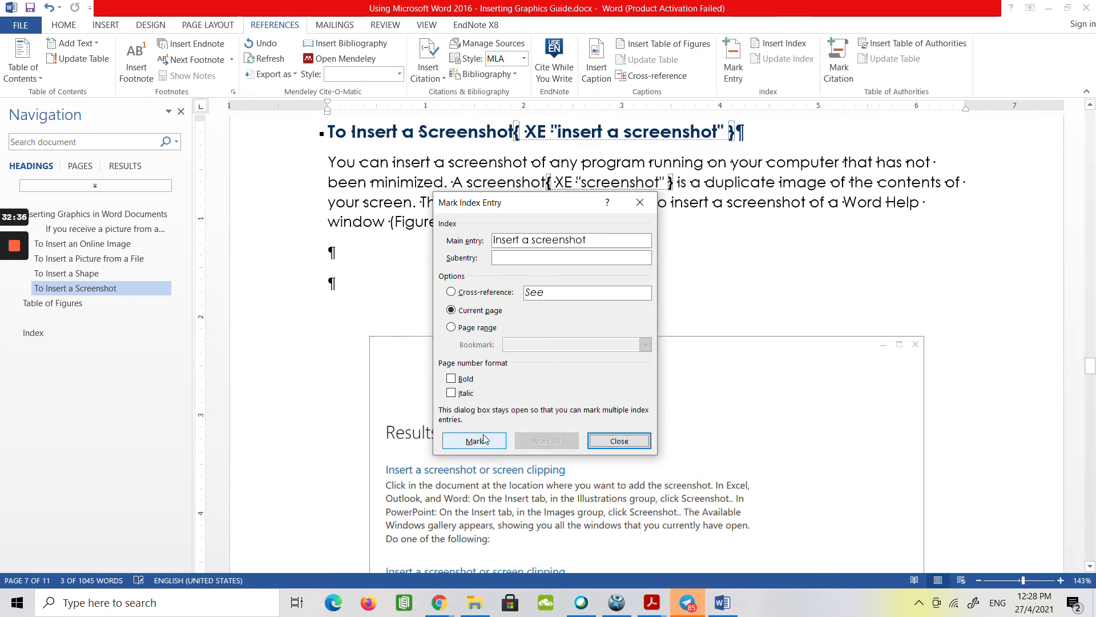
{"action": "left_click", "coordinate": [603, 443]}
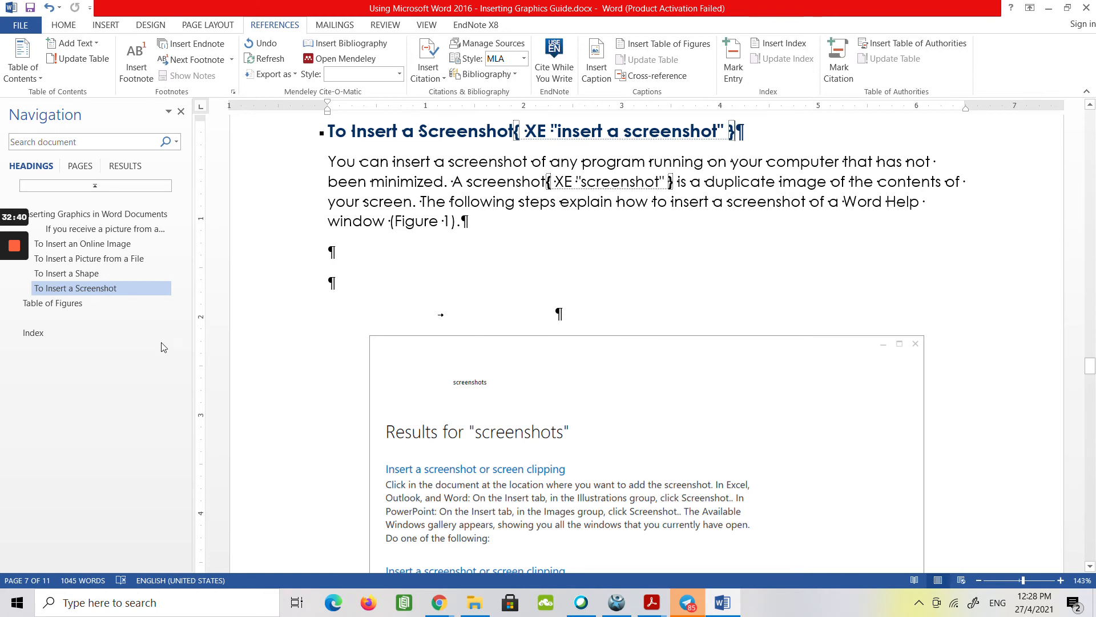
Return to the Index heading, update the index and check its entries.
{"action": "left_click", "coordinate": [87, 302]}
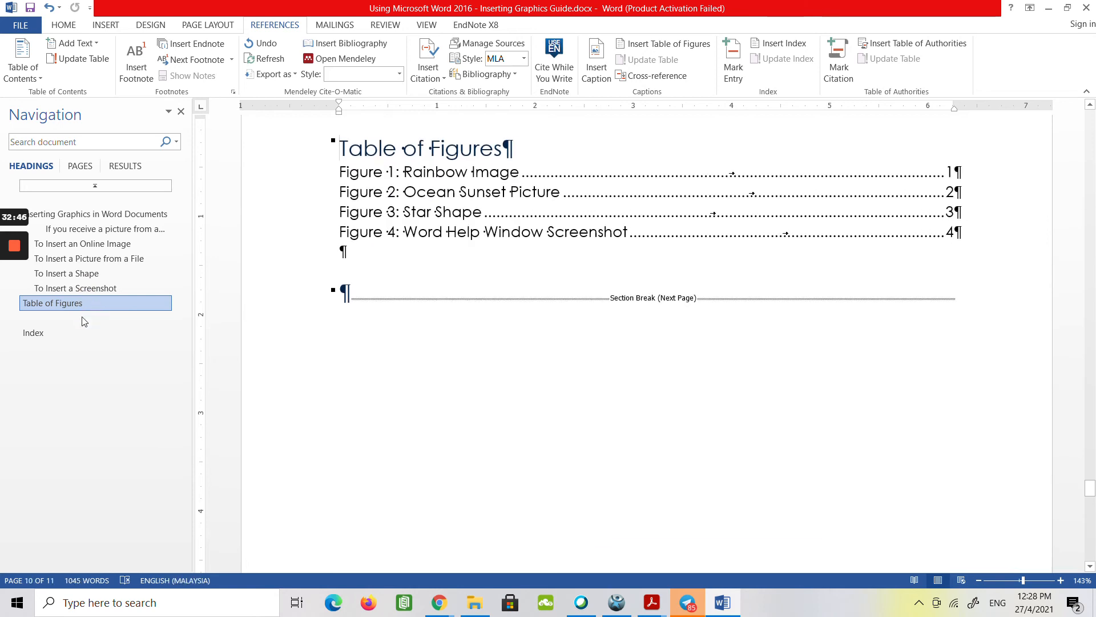
{"action": "left_click", "coordinate": [67, 331]}
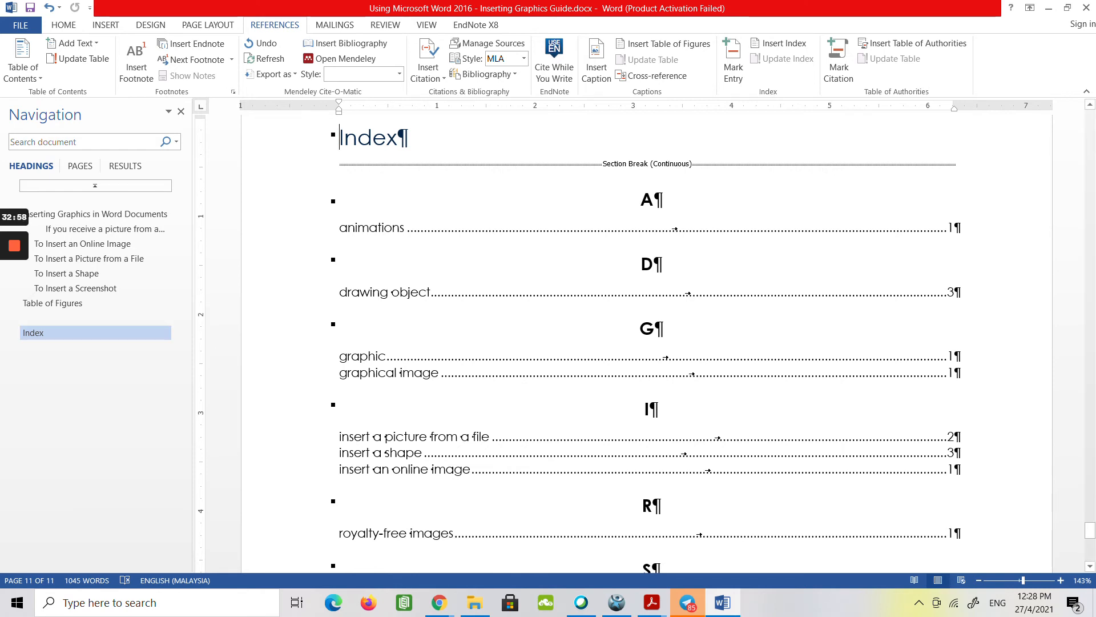
{"action": "left_click", "coordinate": [406, 376]}
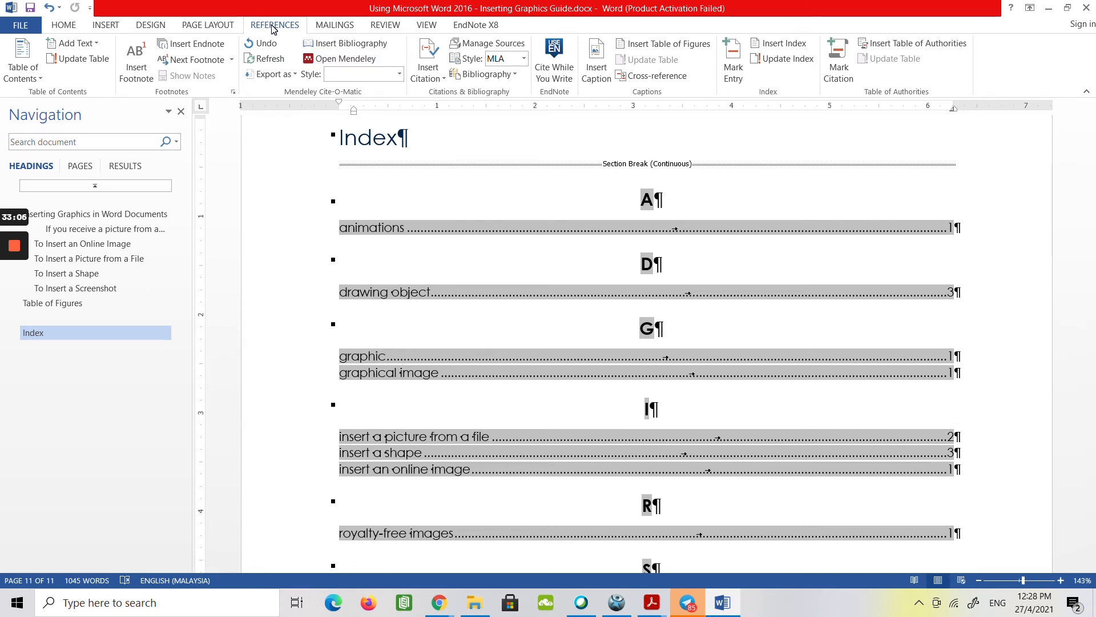
{"action": "left_click", "coordinate": [771, 66]}
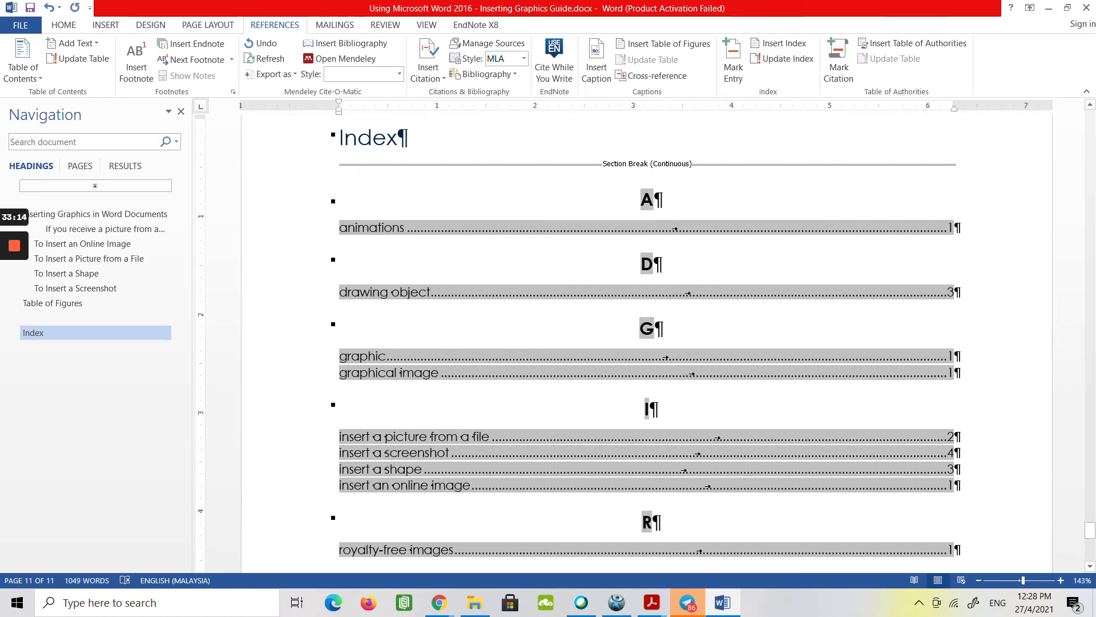
{"action": "scroll", "coordinate": [649, 343], "scroll_direction": "down", "scroll_amount": 1}
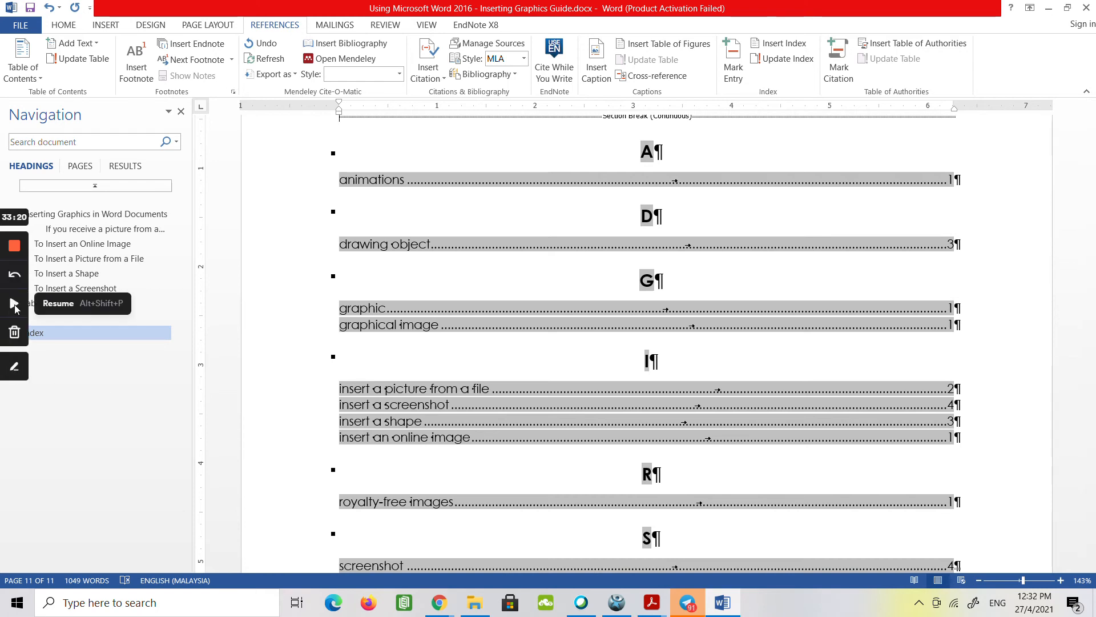
Hide the paragraph marks and other formatting symbols in the document.
{"action": "left_click", "coordinate": [6, 313]}
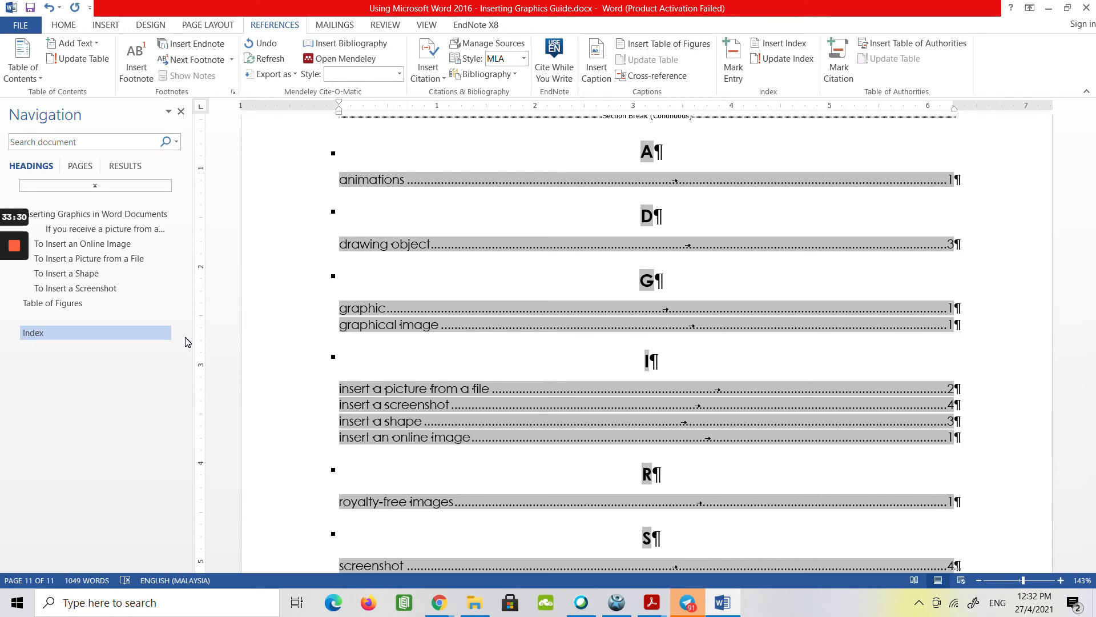
{"action": "left_click", "coordinate": [64, 25]}
{"action": "left_click", "coordinate": [415, 49]}
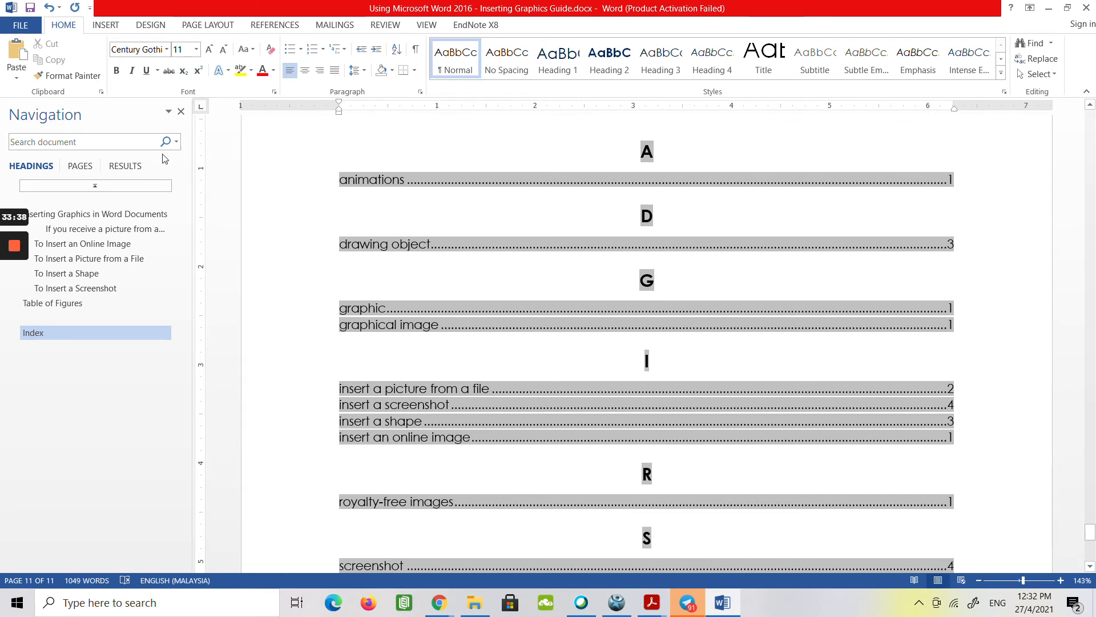
Go to the Inserting Graphics in Word Documents heading and open the gallery of built-in footers.
{"action": "left_click", "coordinate": [74, 214]}
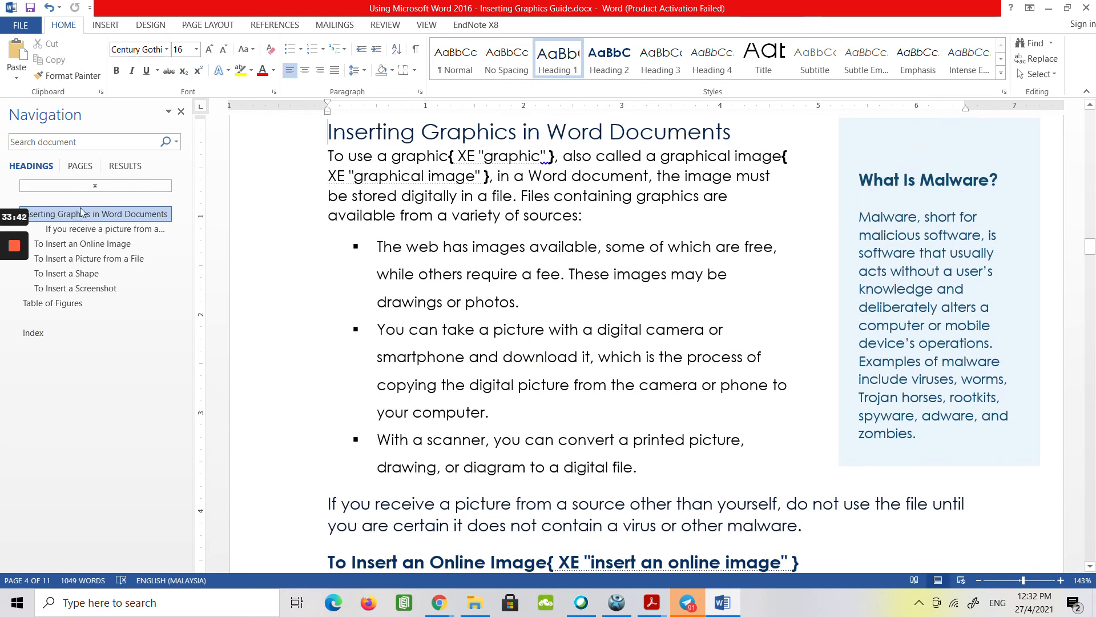
{"action": "left_click", "coordinate": [102, 27]}
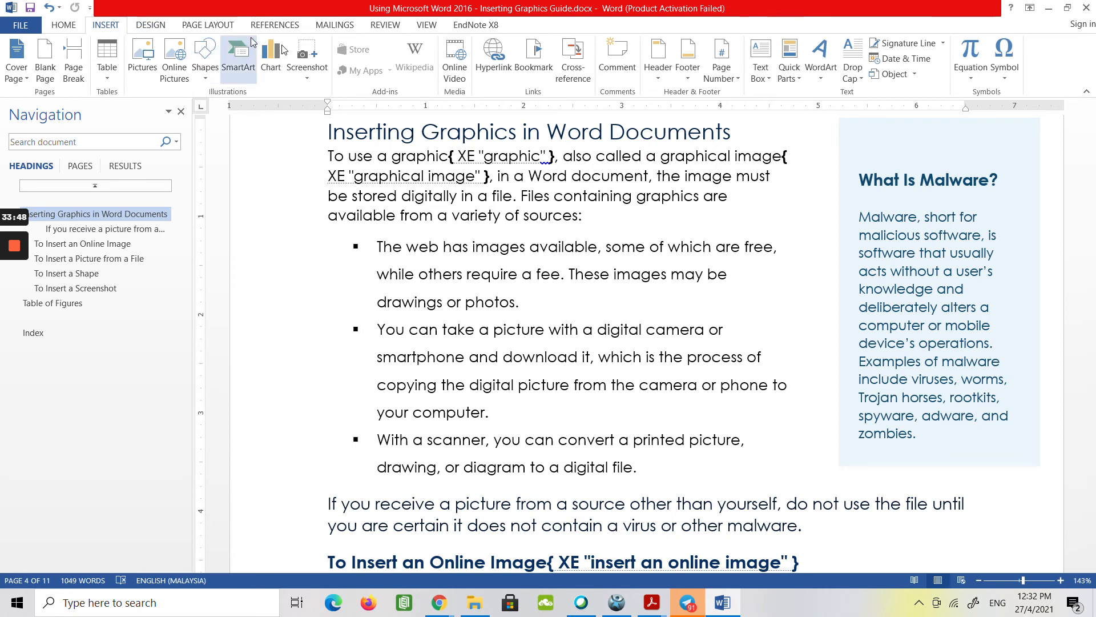
{"action": "left_click", "coordinate": [689, 73]}
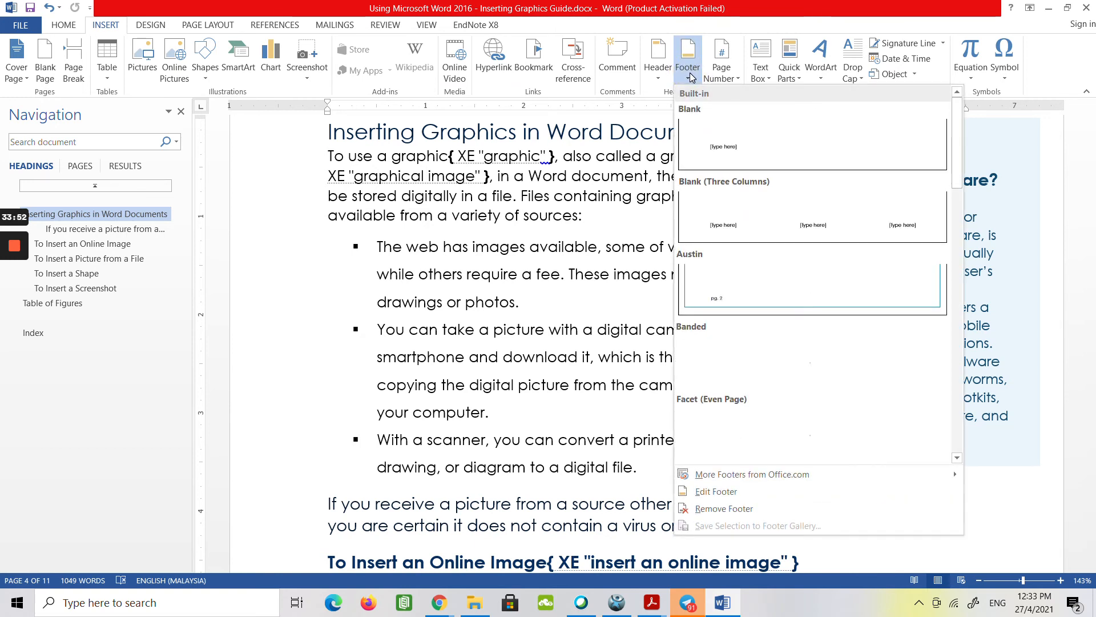
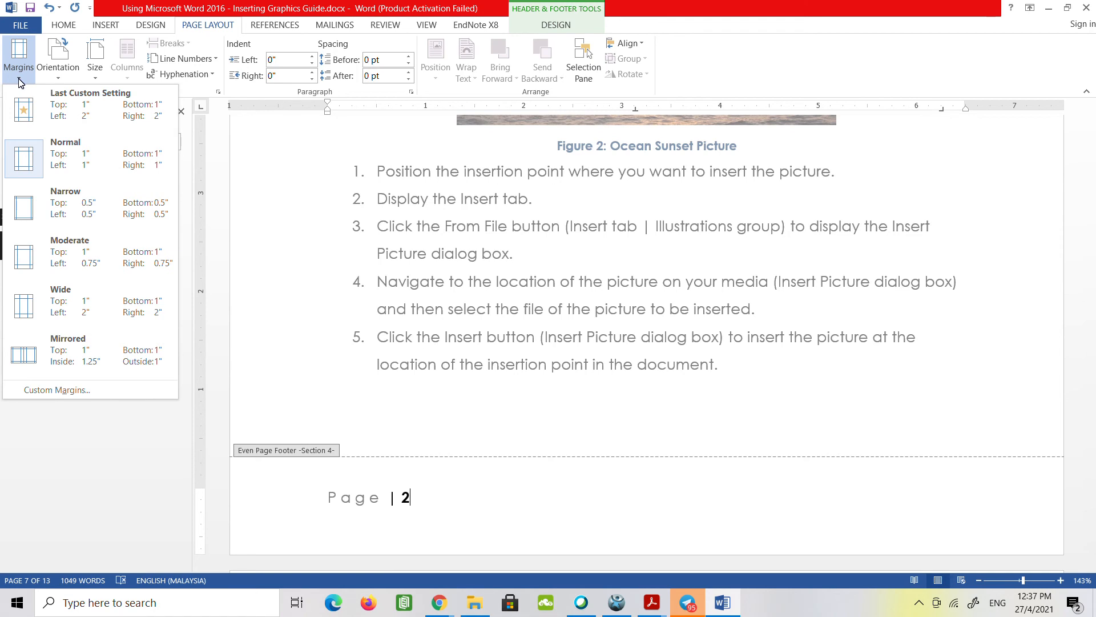
Set custom margins for the whole document: 0.75" left, 0.75" right and a 0.5" gutter positioned on the left.
{"action": "left_click", "coordinate": [77, 391]}
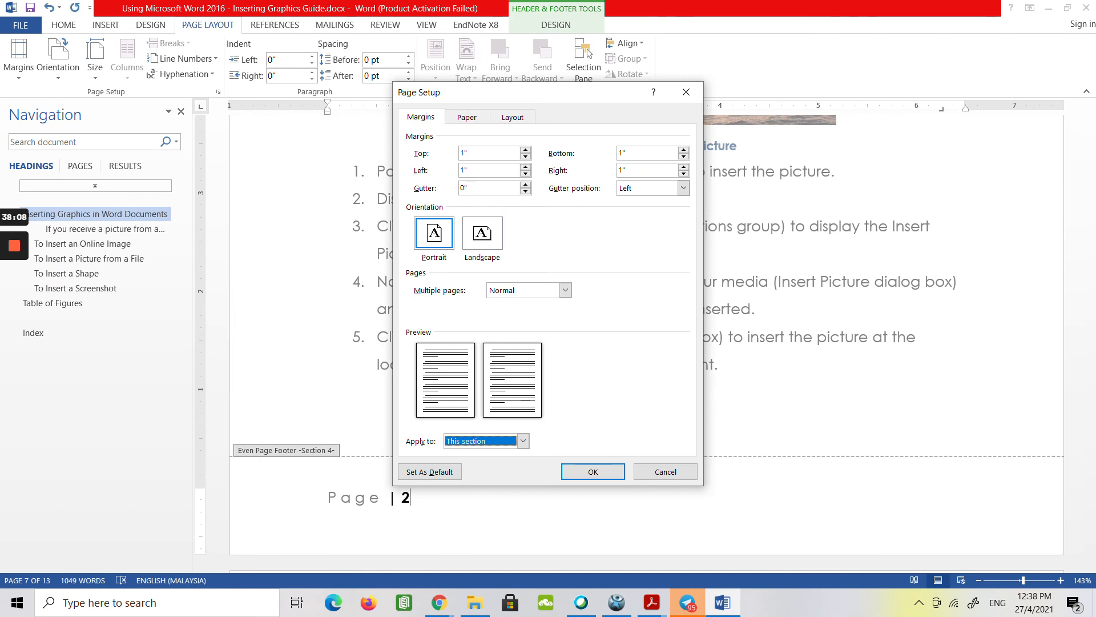
{"action": "left_click", "coordinate": [461, 170]}
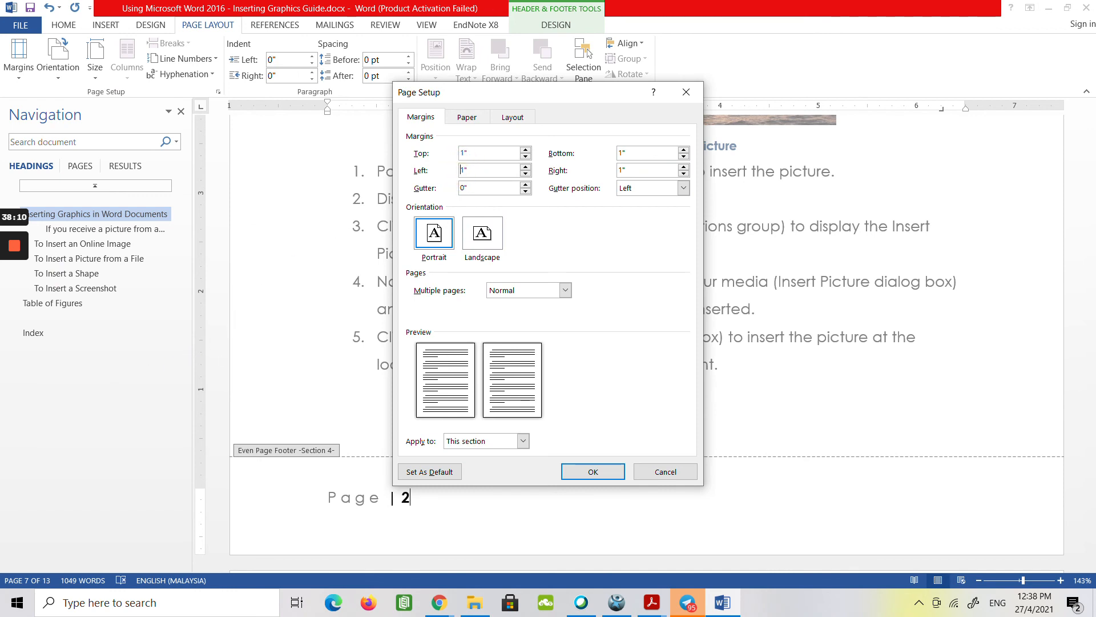
{"action": "key", "text": "Delete"}
{"action": "type", "text": ".75"}
{"action": "key", "text": "Tab"}
{"action": "left_click", "coordinate": [620, 169]}
{"action": "type", "text": "."}
{"action": "left_click", "coordinate": [463, 188]}
{"action": "type", "text": ".5"}
{"action": "left_click", "coordinate": [464, 443]}
{"action": "left_click", "coordinate": [469, 473]}
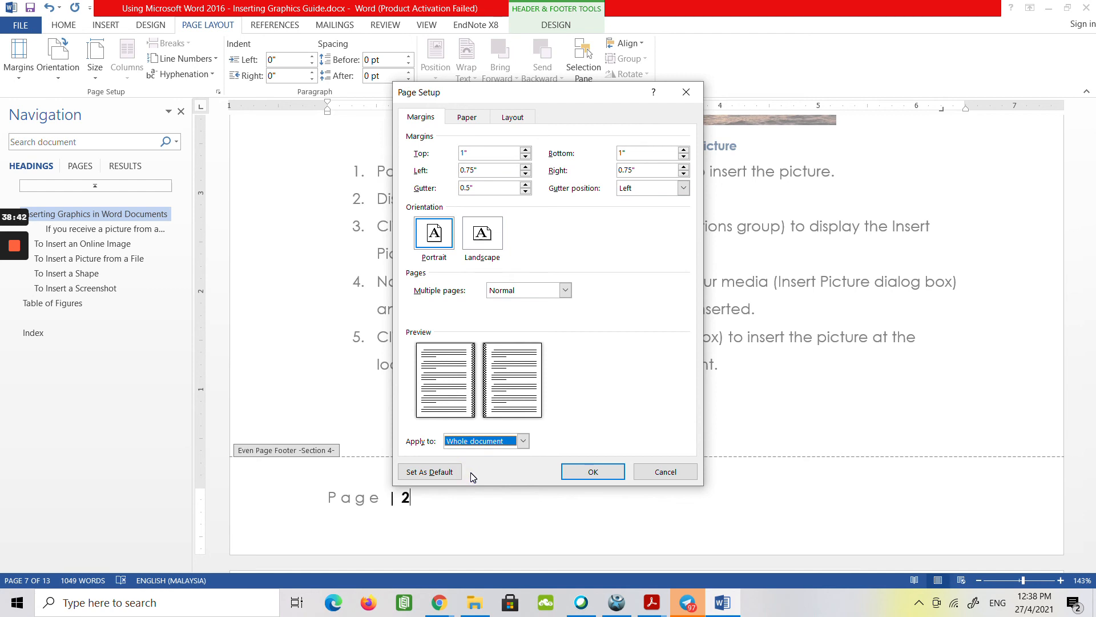
{"action": "left_click", "coordinate": [590, 474]}
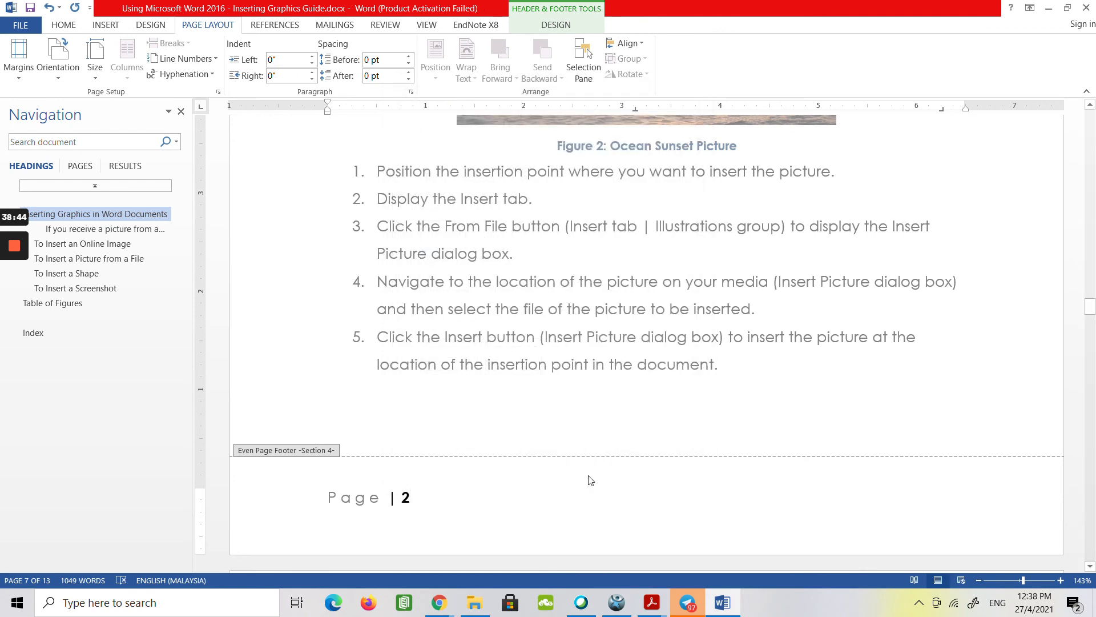
Preview the document as printed, zooming out to 10% to examine the layout of all pages, and return to editing.
{"action": "mouse_move", "coordinate": [19, 287]}
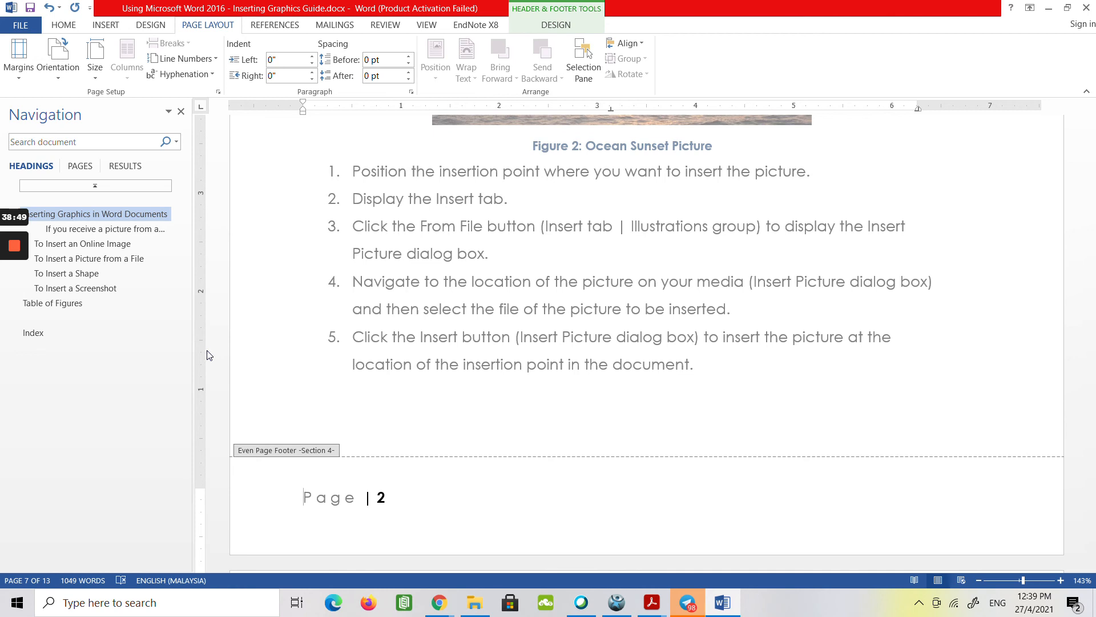
{"action": "left_click", "coordinate": [13, 27]}
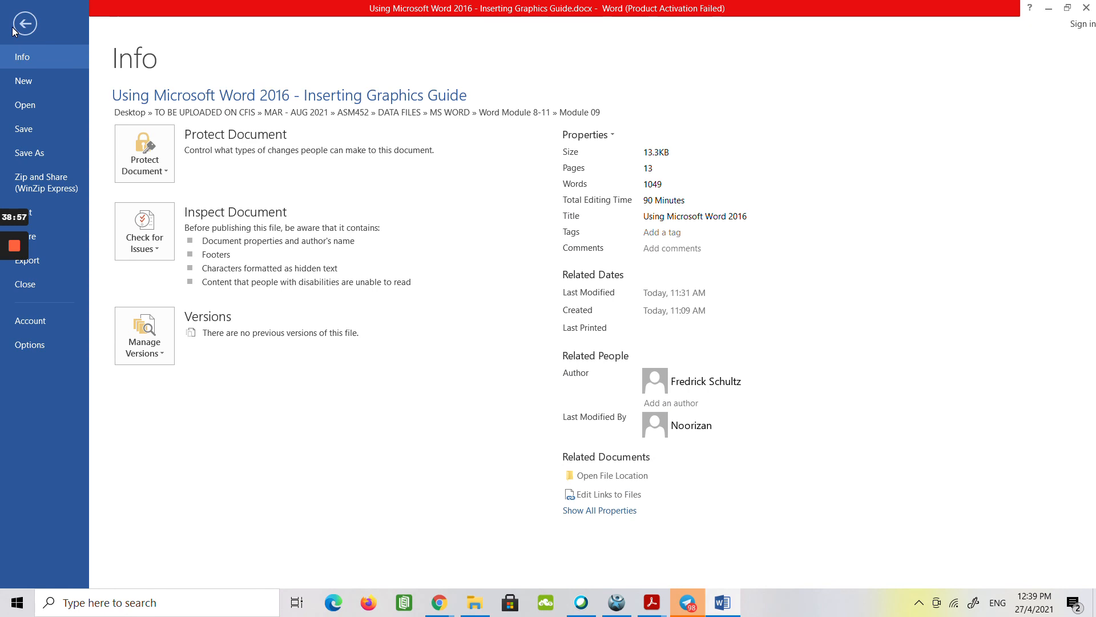
{"action": "left_click", "coordinate": [46, 214]}
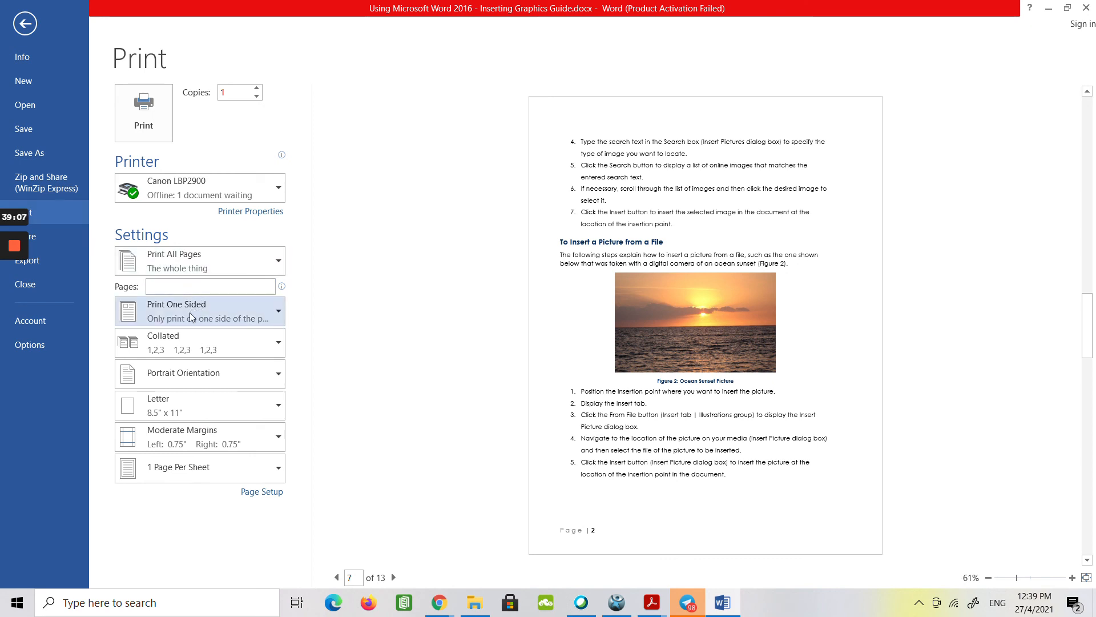
{"action": "left_click", "coordinate": [989, 577]}
{"action": "left_click", "coordinate": [988, 577]}
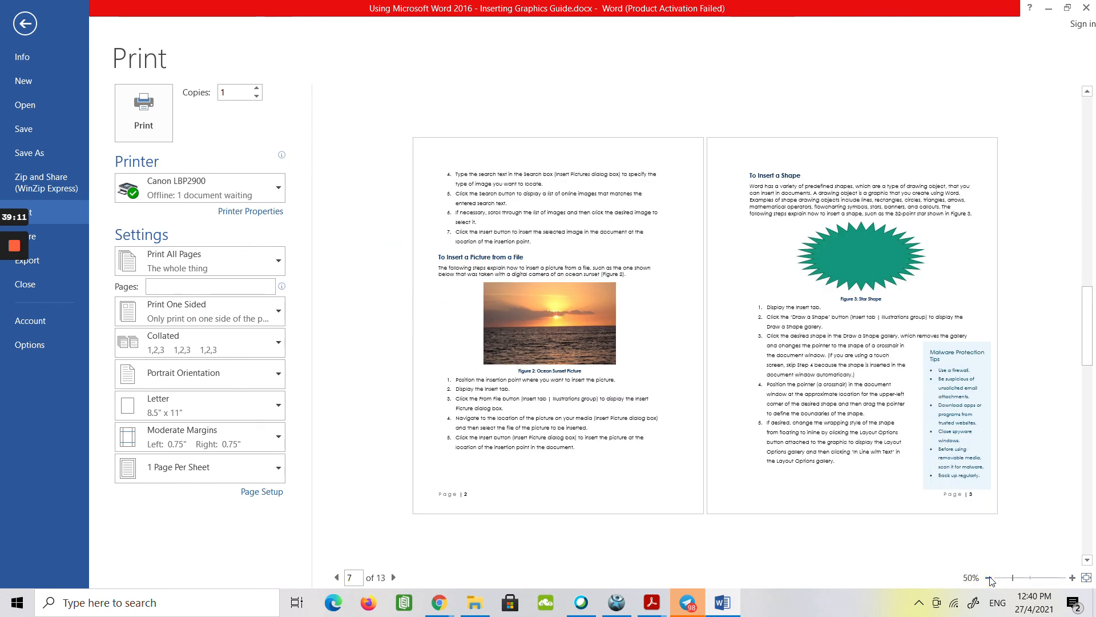
{"action": "left_click", "coordinate": [989, 578]}
{"action": "left_click", "coordinate": [989, 578]}
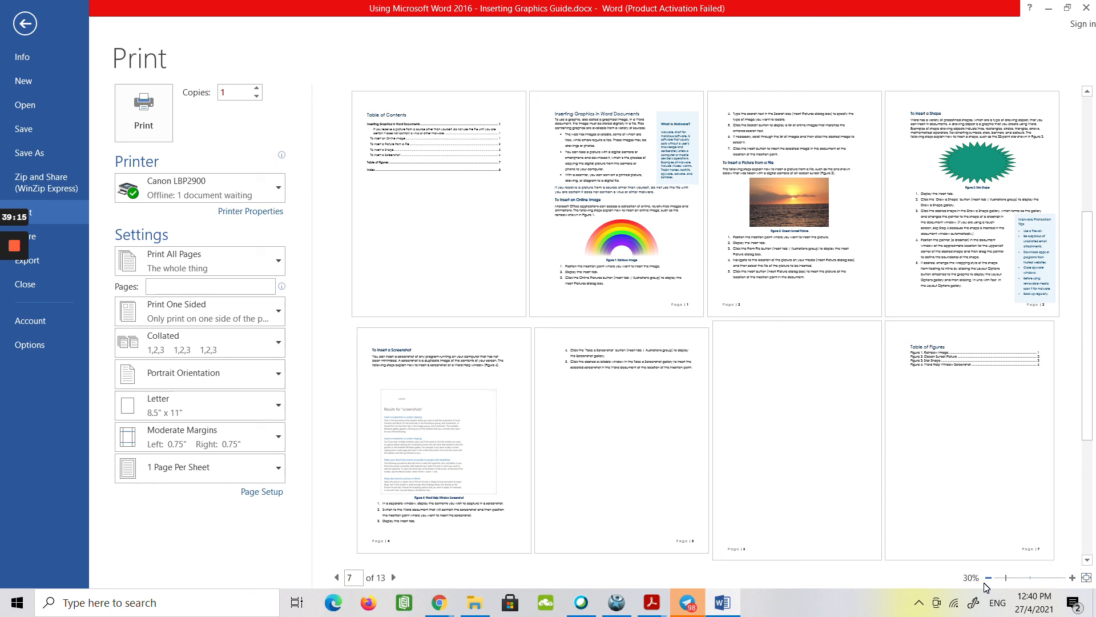
{"action": "left_click", "coordinate": [989, 578]}
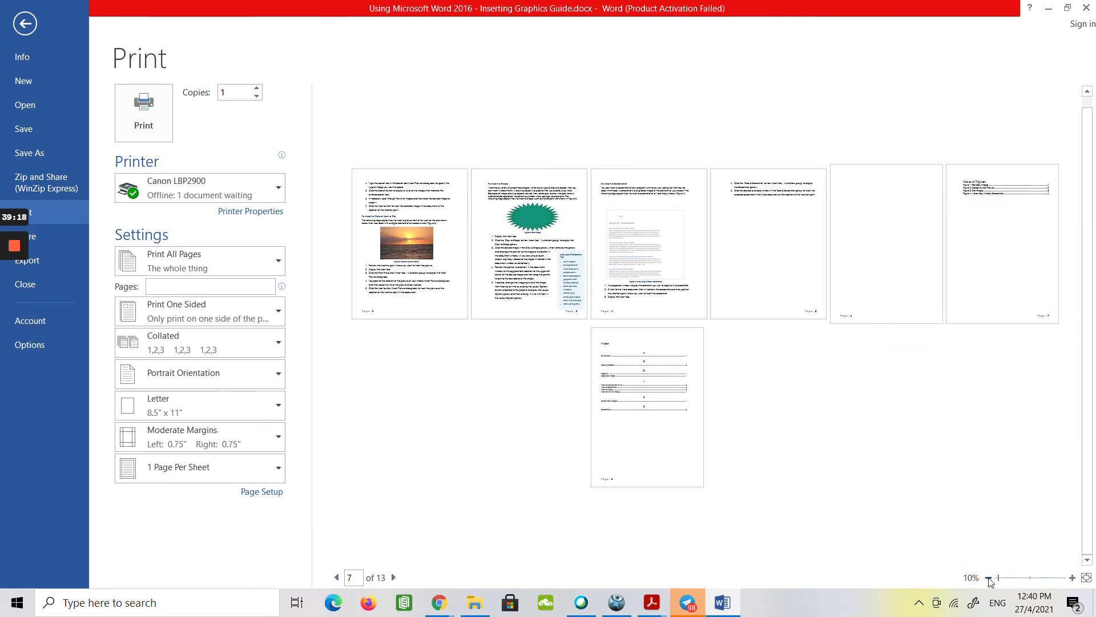
{"action": "left_click", "coordinate": [1072, 579]}
{"action": "left_click", "coordinate": [989, 578]}
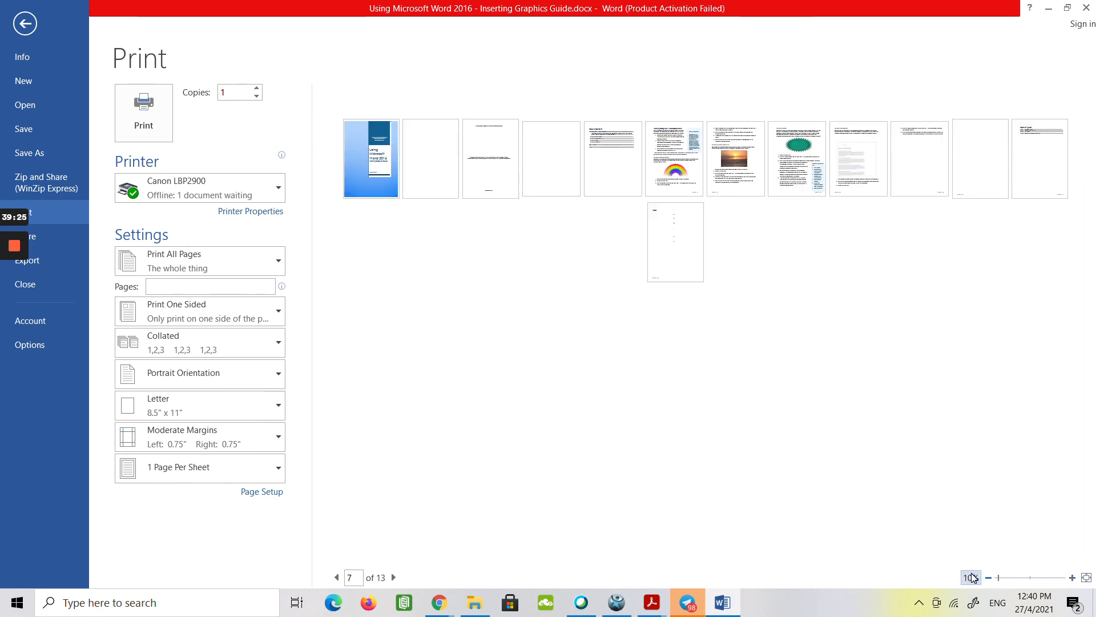
{"action": "left_click", "coordinate": [29, 27]}
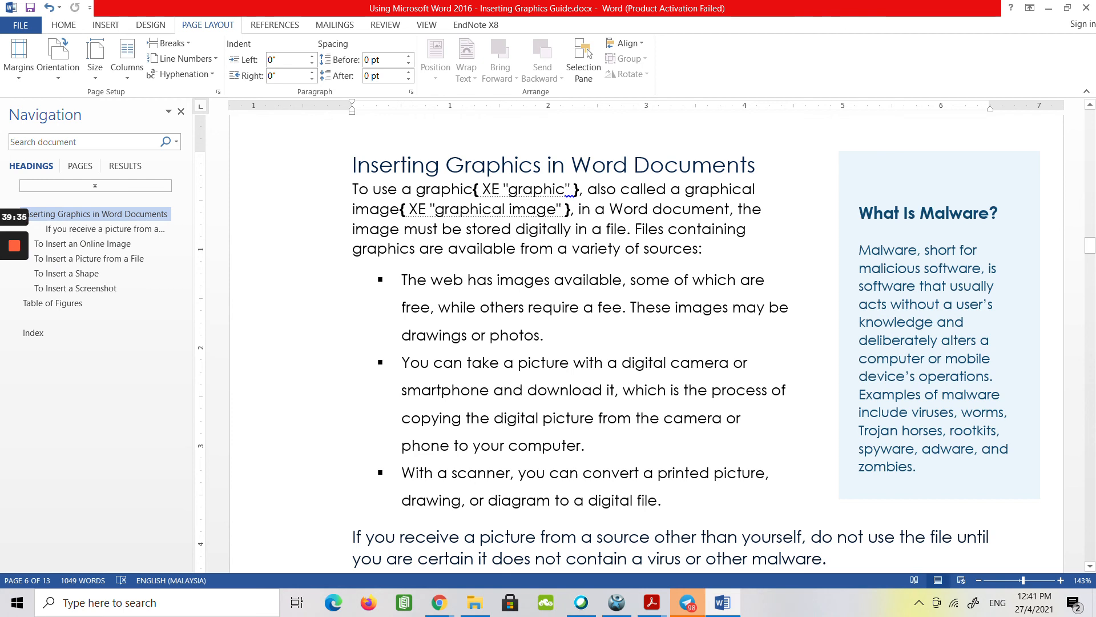
Switch to Draft view and go to the continuous section break above the copyright page's title line.
{"action": "left_click", "coordinate": [432, 25]}
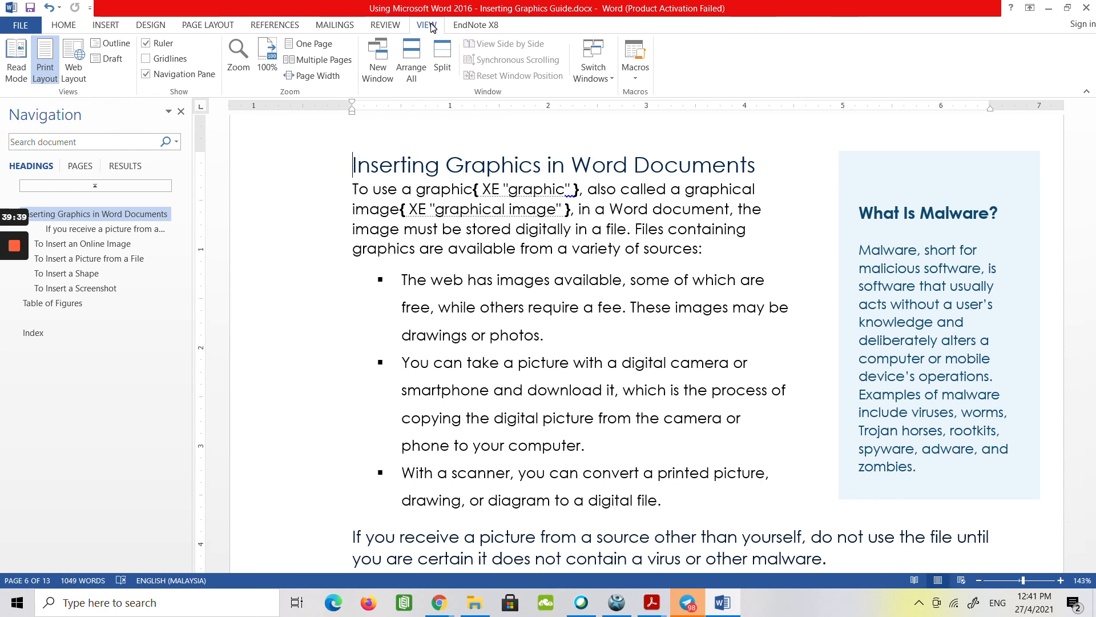
{"action": "left_click", "coordinate": [118, 59]}
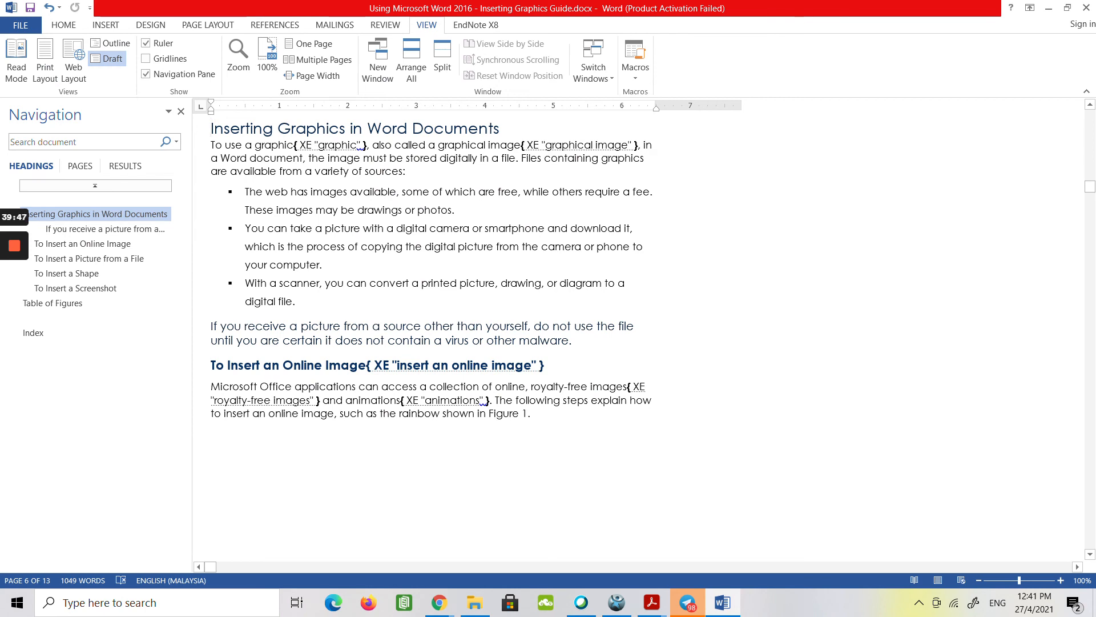
{"action": "scroll", "coordinate": [434, 337], "scroll_direction": "up", "scroll_amount": 4}
{"action": "scroll", "coordinate": [434, 337], "scroll_direction": "up", "scroll_amount": 2}
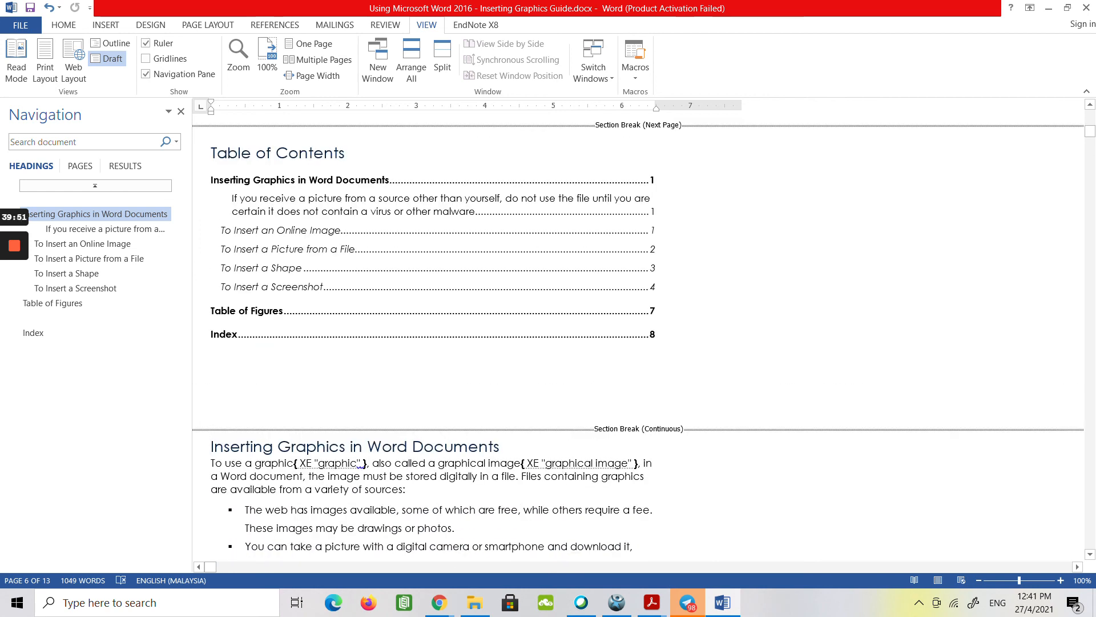
{"action": "scroll", "coordinate": [638, 337], "scroll_direction": "up", "scroll_amount": 3}
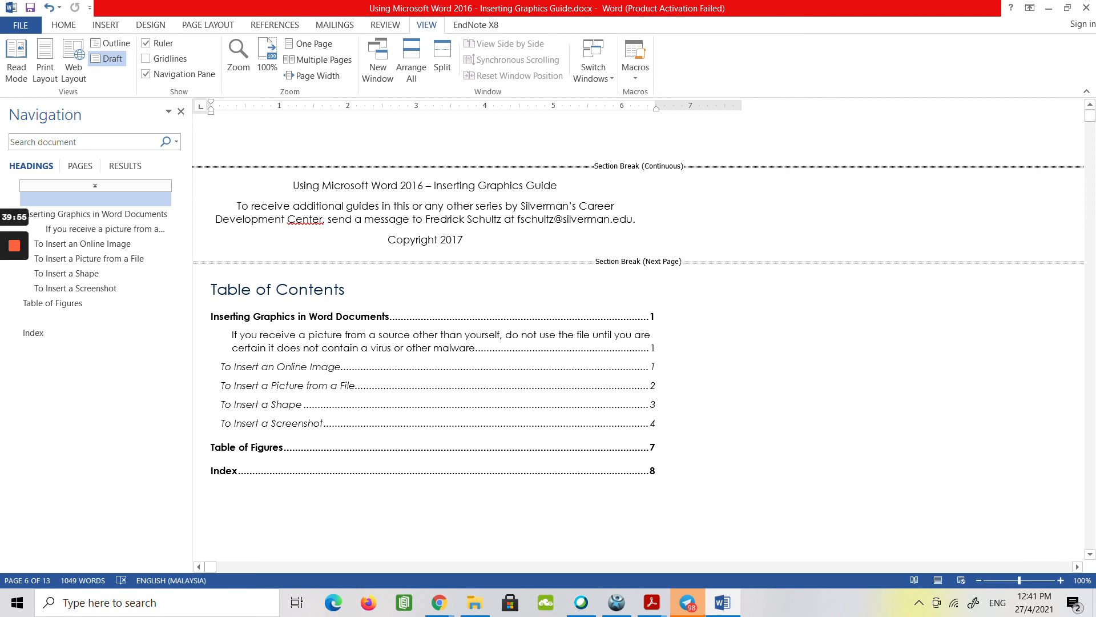
{"action": "mouse_move", "coordinate": [23, 261]}
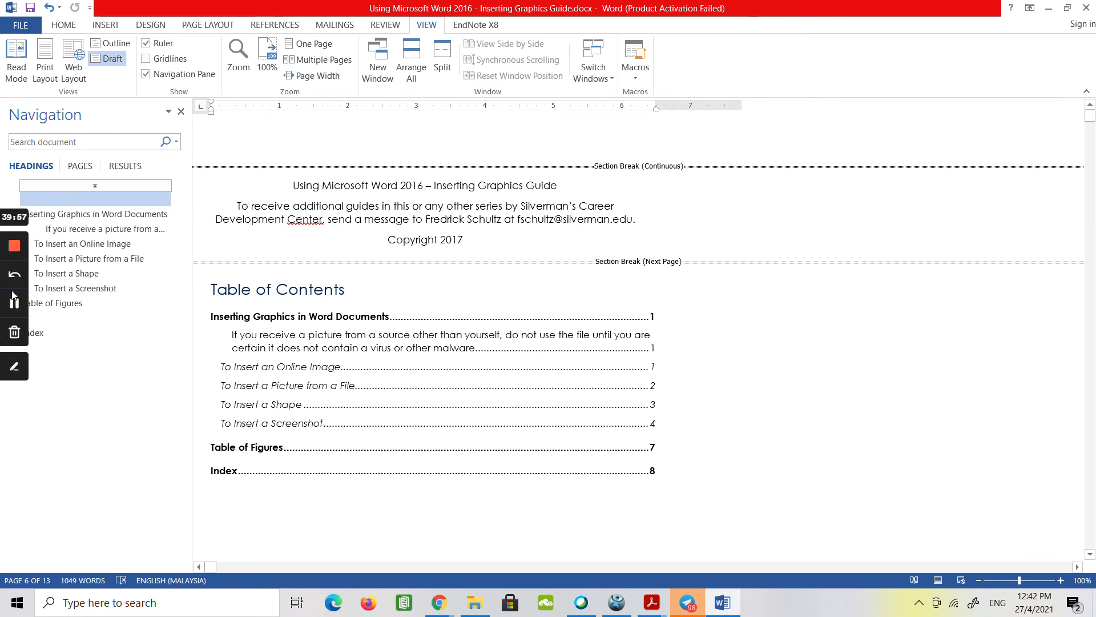
{"action": "left_click", "coordinate": [11, 301]}
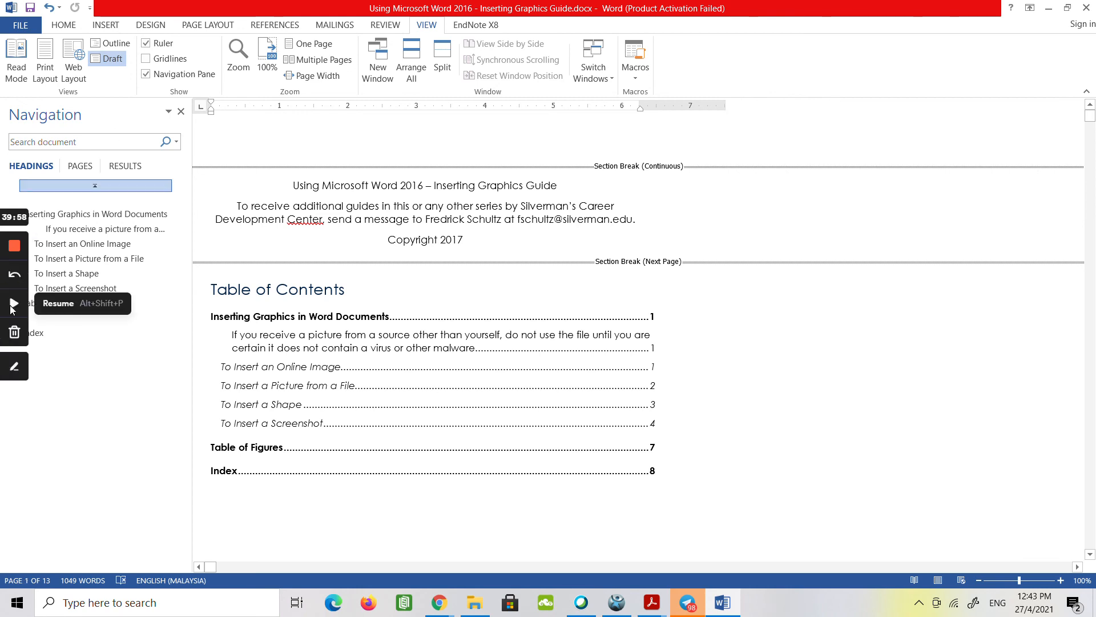
{"action": "left_click", "coordinate": [11, 306]}
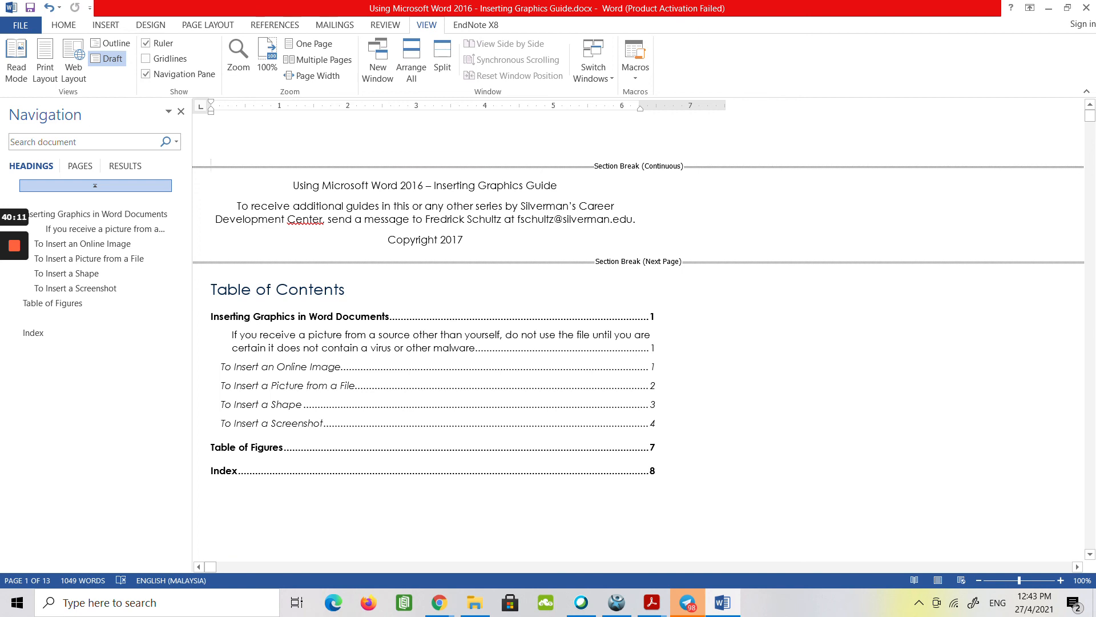
Replace the continuous section break above "Using Microsoft Word 2016 – Inserting Graphics Guide" with an Odd Page section break.
{"action": "mouse_move", "coordinate": [15, 292]}
{"action": "left_click", "coordinate": [203, 168]}
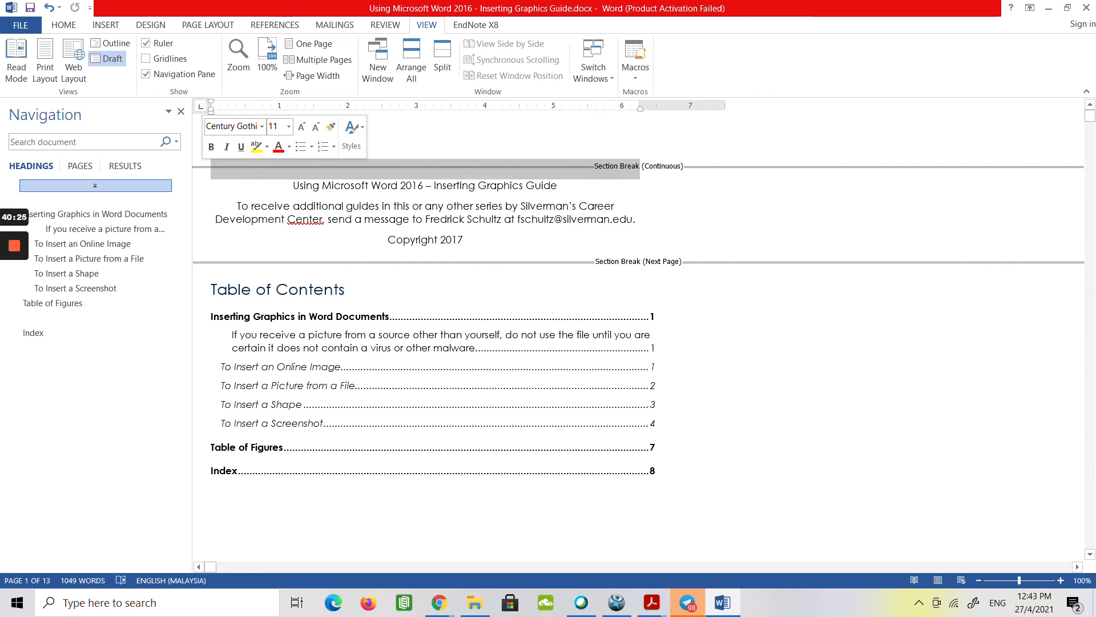
{"action": "key", "text": "Delete"}
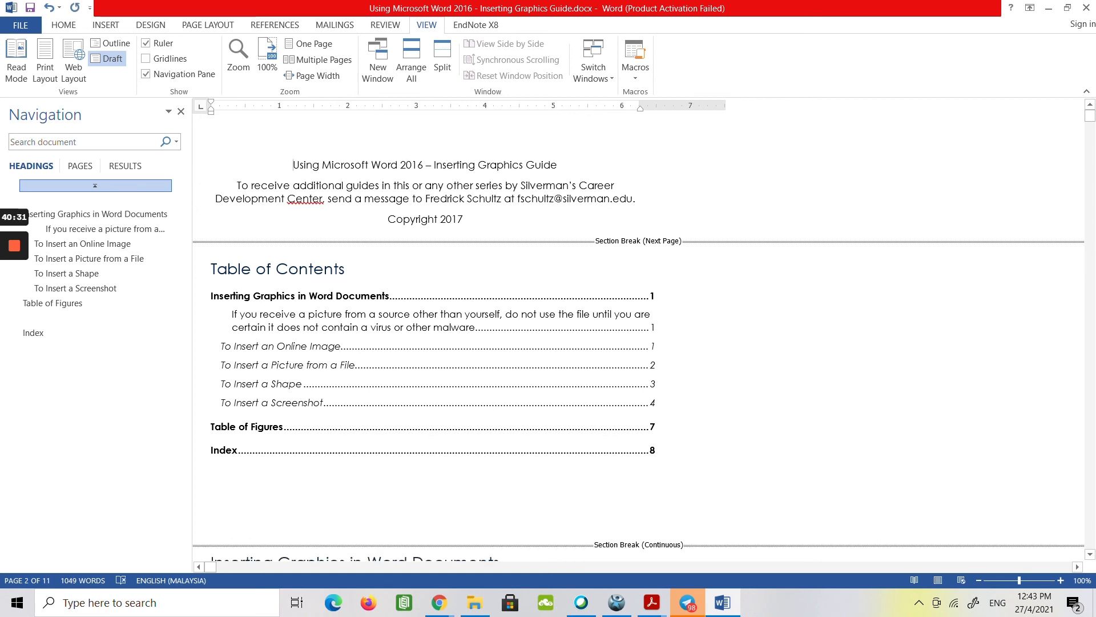
{"action": "left_click", "coordinate": [211, 25]}
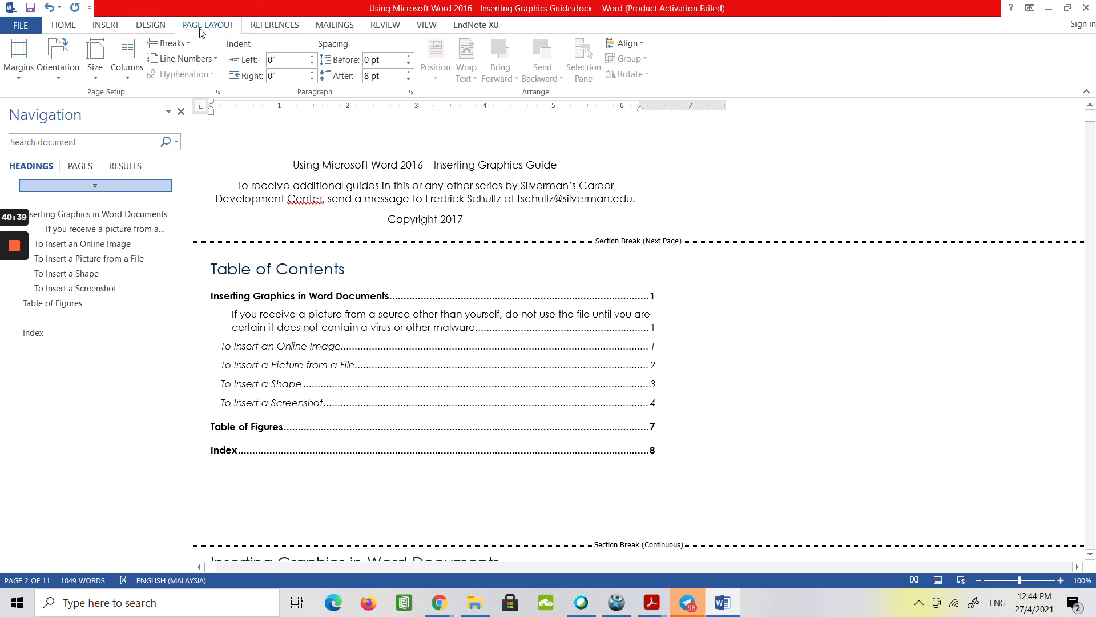
{"action": "left_click", "coordinate": [190, 46]}
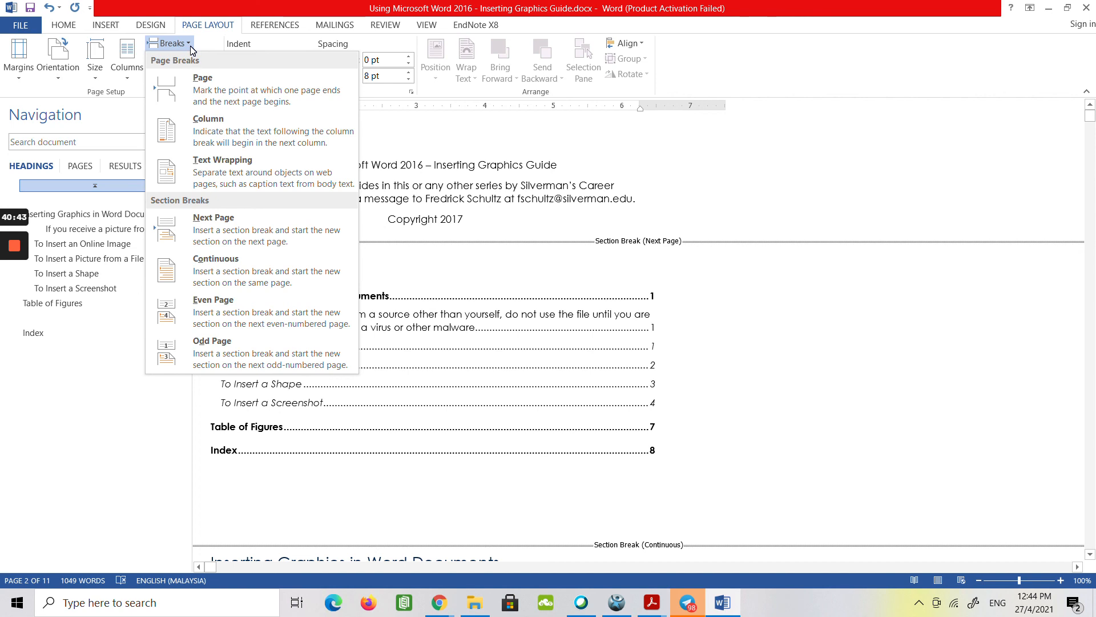
{"action": "left_click", "coordinate": [242, 369]}
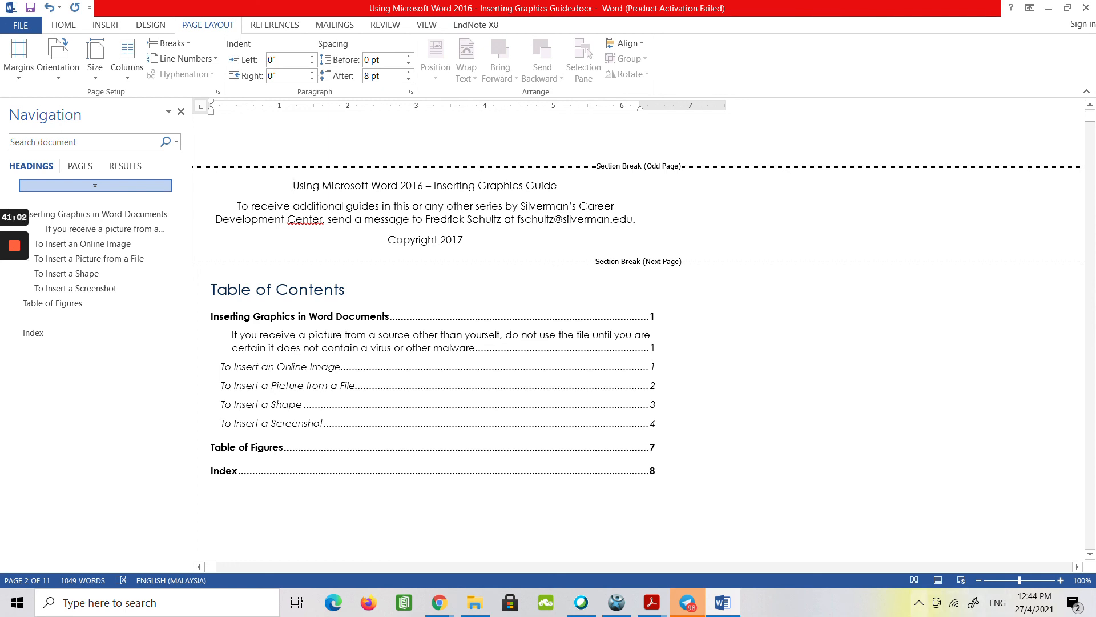
Return to Print Layout view and check the page transition between the cover page and the copyright page.
{"action": "left_click", "coordinate": [939, 580]}
{"action": "scroll", "coordinate": [646, 337], "scroll_direction": "up", "scroll_amount": 5}
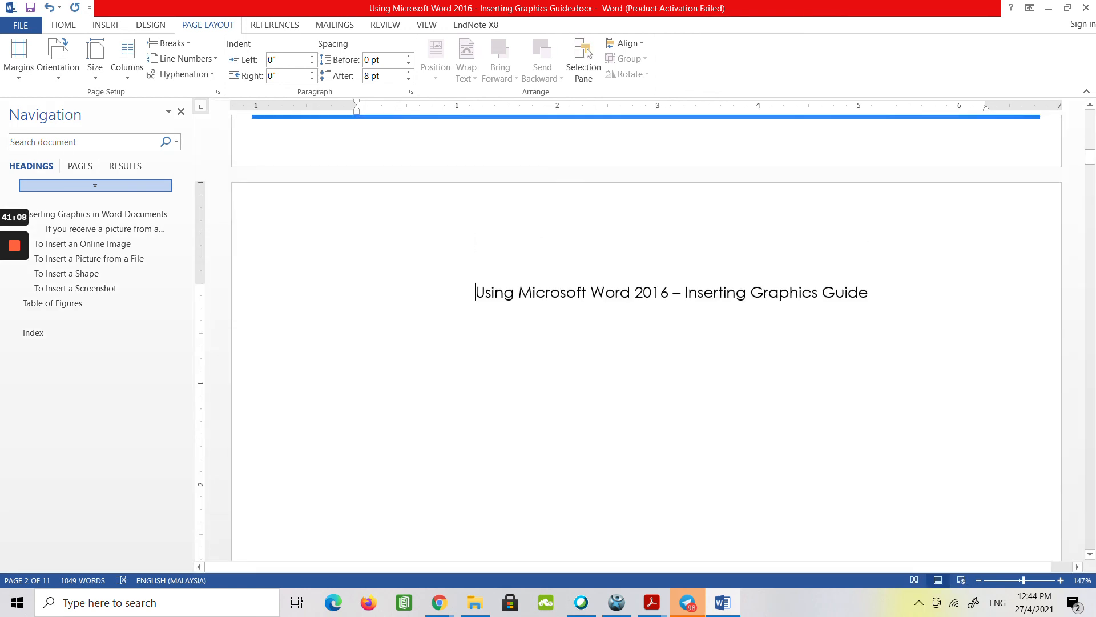
{"action": "scroll", "coordinate": [646, 337], "scroll_direction": "down", "scroll_amount": 5}
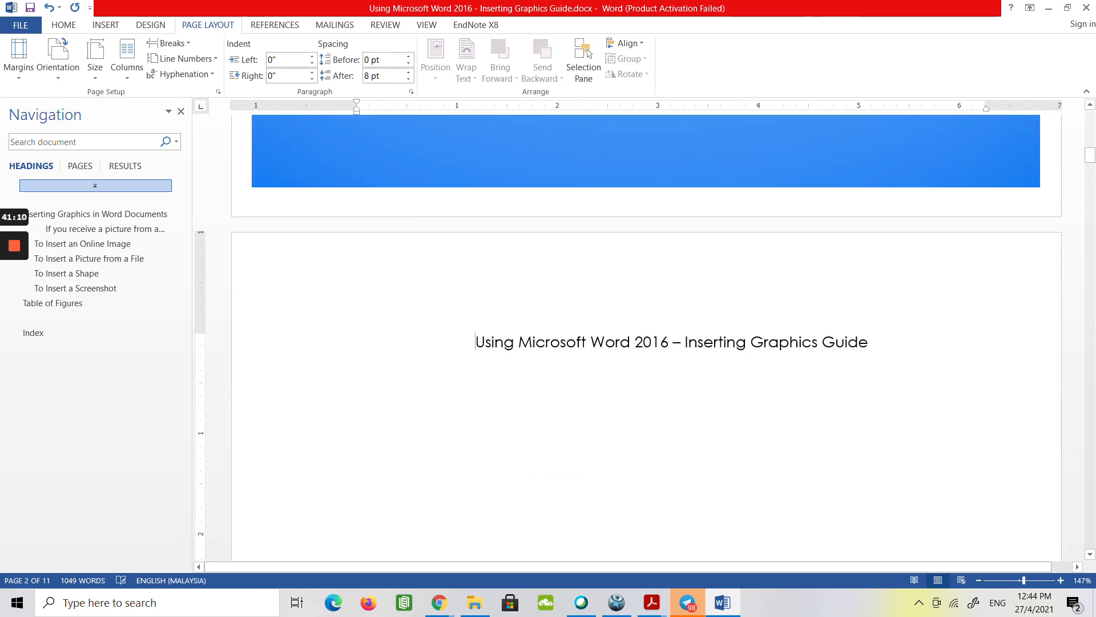
{"action": "mouse_move", "coordinate": [2, 270]}
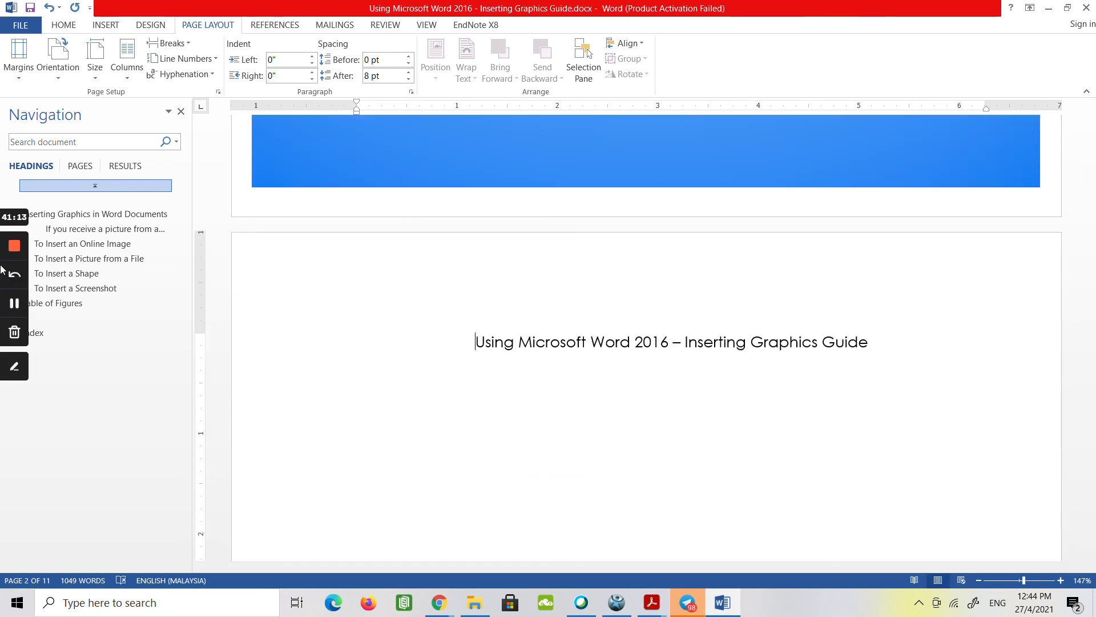
{"action": "left_click", "coordinate": [14, 304]}
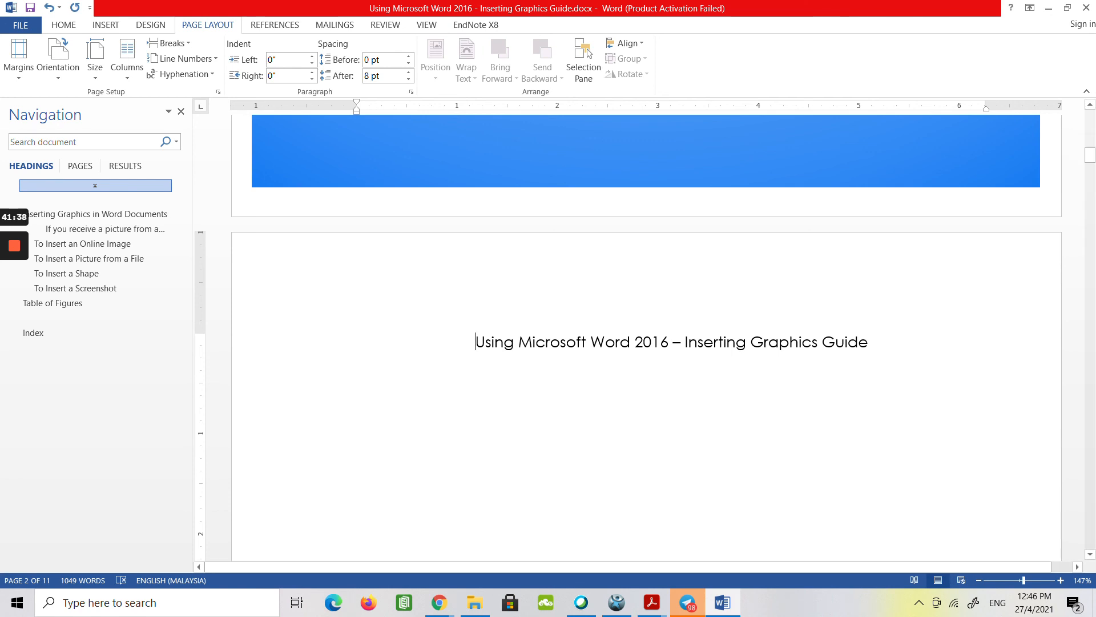
Go to the To Insert an Online Image heading and select its text without the index entry field.
{"action": "left_click", "coordinate": [105, 245]}
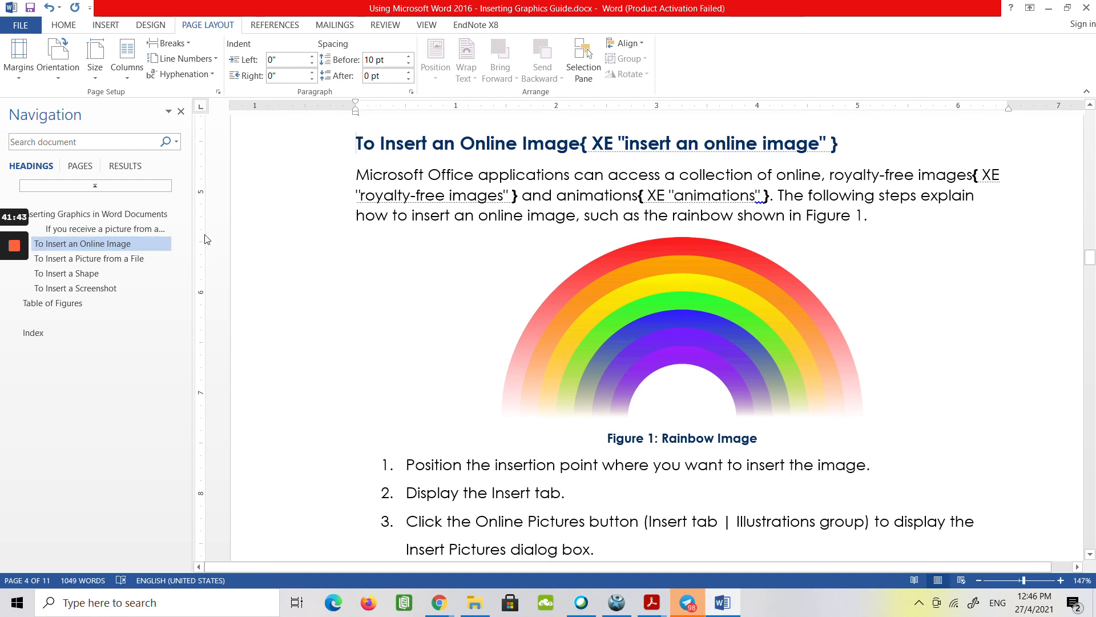
{"action": "left_click_drag", "start_coordinate": [355, 143], "coordinate": [581, 143]}
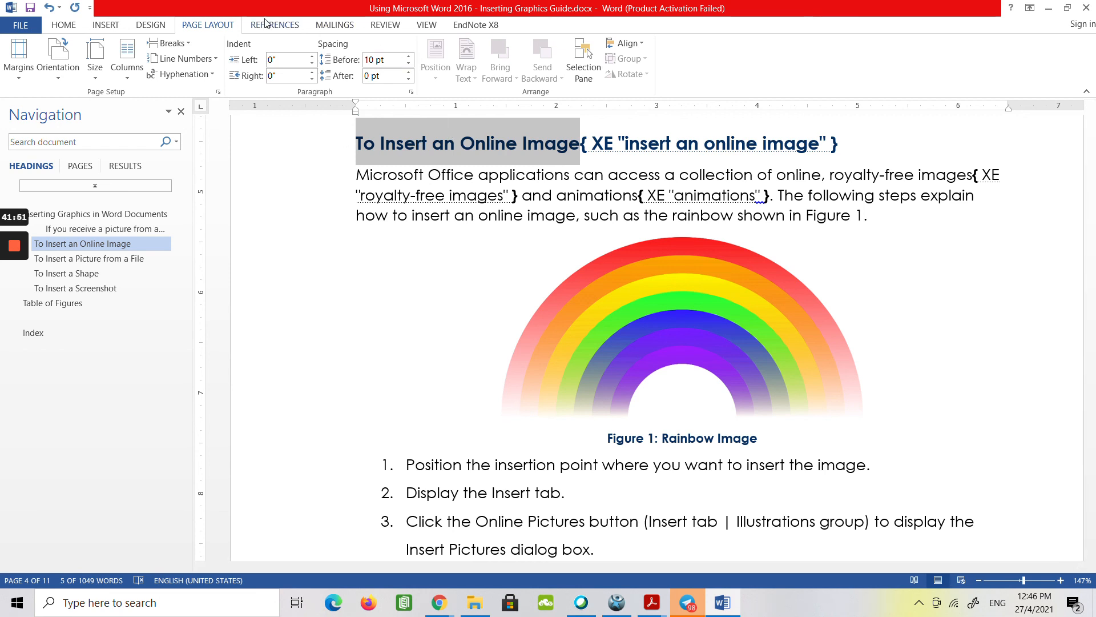
{"action": "left_click", "coordinate": [114, 25]}
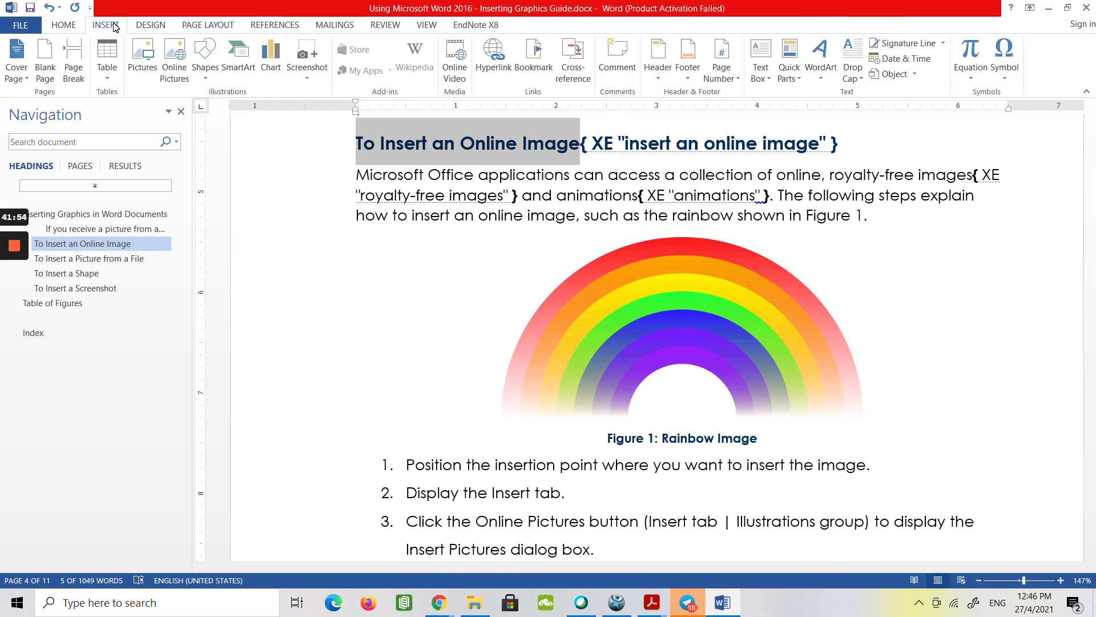